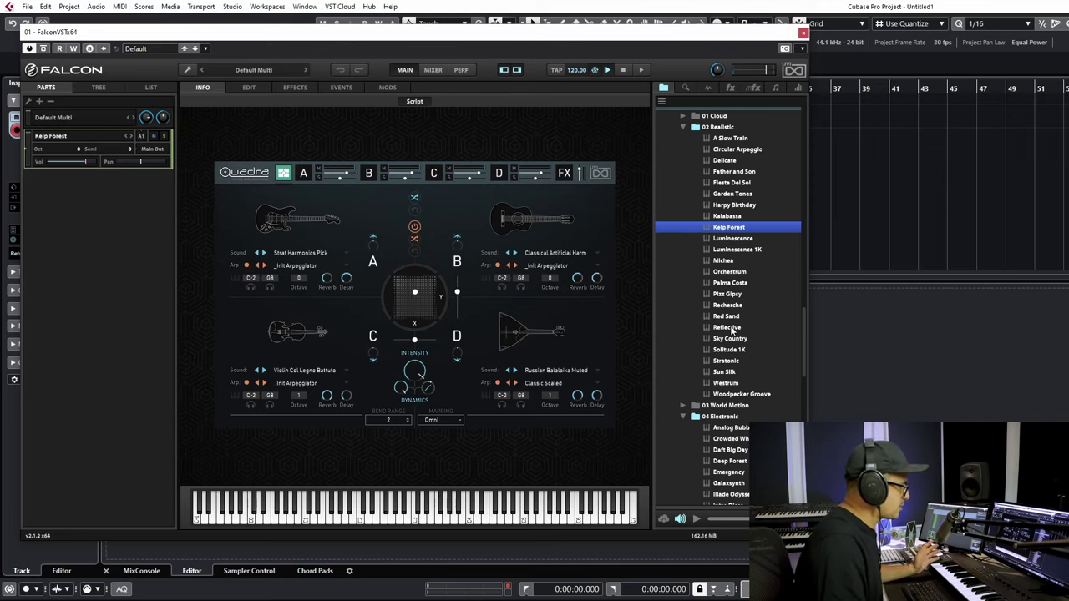
- Load the Analog Bubble Bath preset from the 04 Electronic folder and shift the XY pad blend point slightly
{"action": "left_click", "coordinate": [734, 428]}
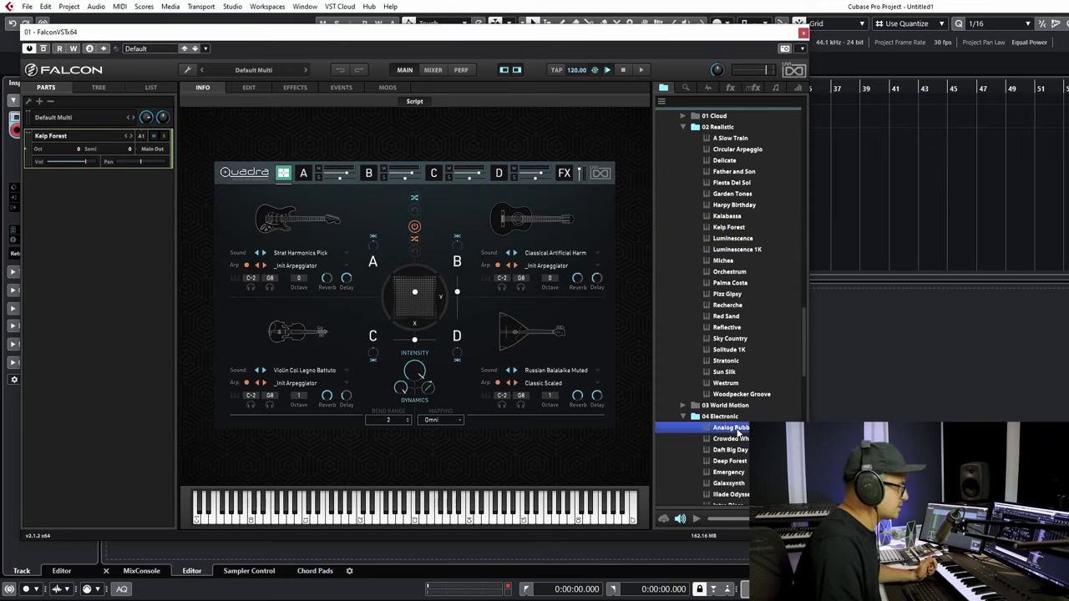
{"action": "double_click", "coordinate": [746, 428]}
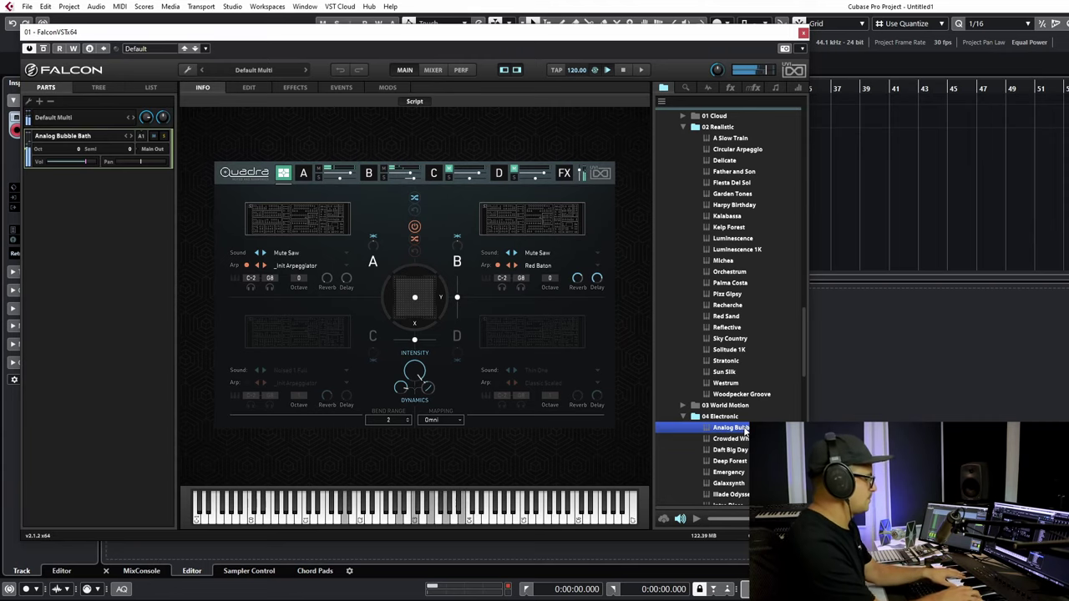
{"action": "mouse_move", "coordinate": [414, 298]}
{"action": "left_mouse_down"}
{"action": "mouse_move", "coordinate": [398, 286]}
{"action": "mouse_move", "coordinate": [433, 283]}
{"action": "mouse_move", "coordinate": [414, 295]}
{"action": "left_mouse_up"}
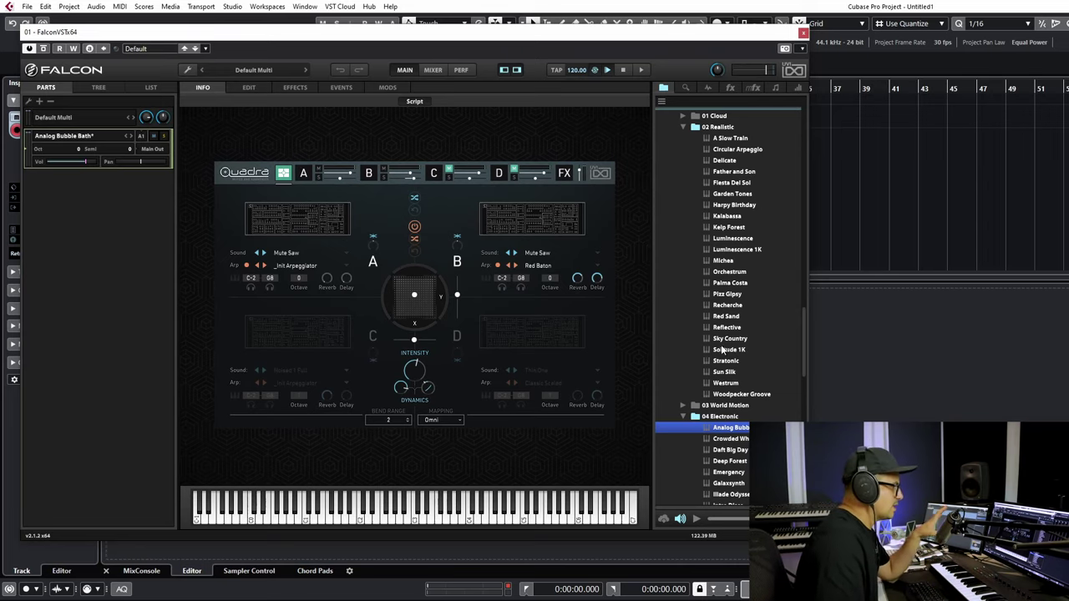
- Load the _Init Basic No Arp preset from the Quadra library
{"action": "scroll", "coordinate": [728, 346], "scroll_direction": "down", "scroll_amount": 10}
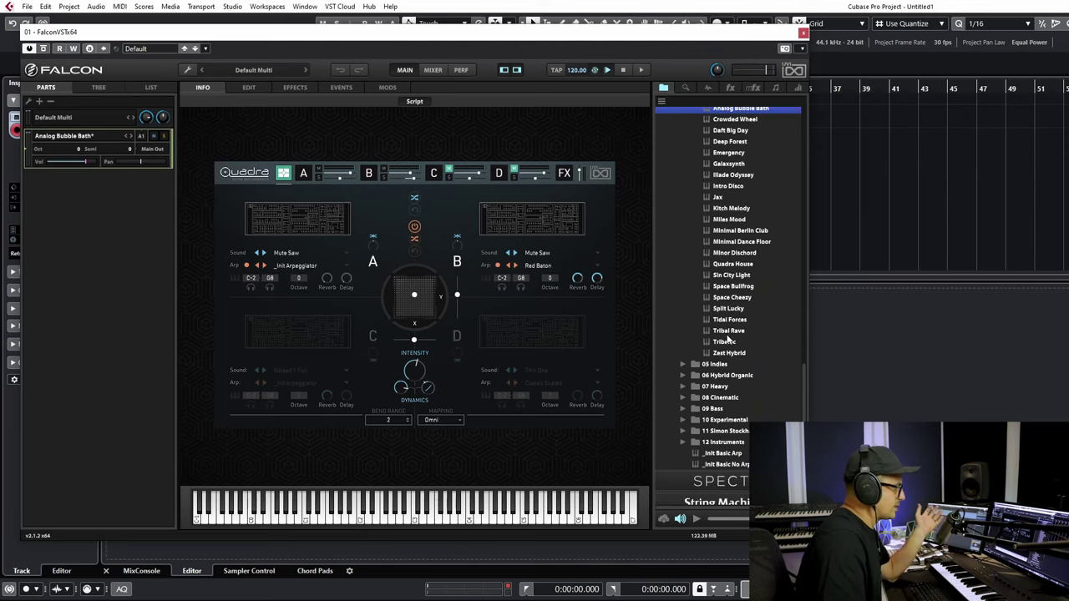
{"action": "double_click", "coordinate": [725, 464]}
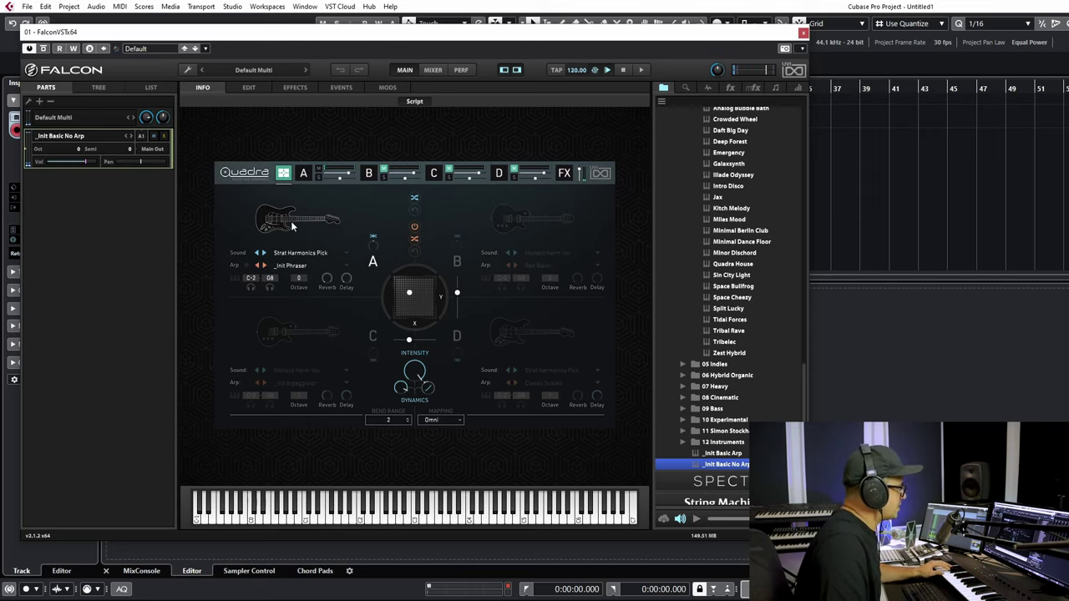
- Examine layer A's sound and arpeggiator settings and return to the four-layer overview
{"action": "left_click", "coordinate": [300, 175]}
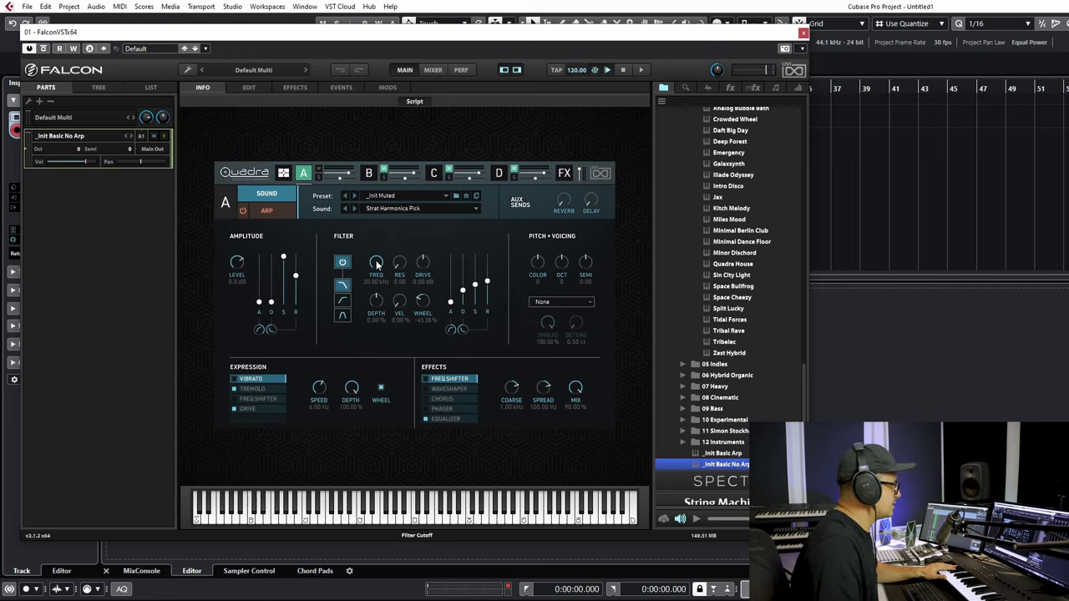
{"action": "left_click", "coordinate": [266, 209]}
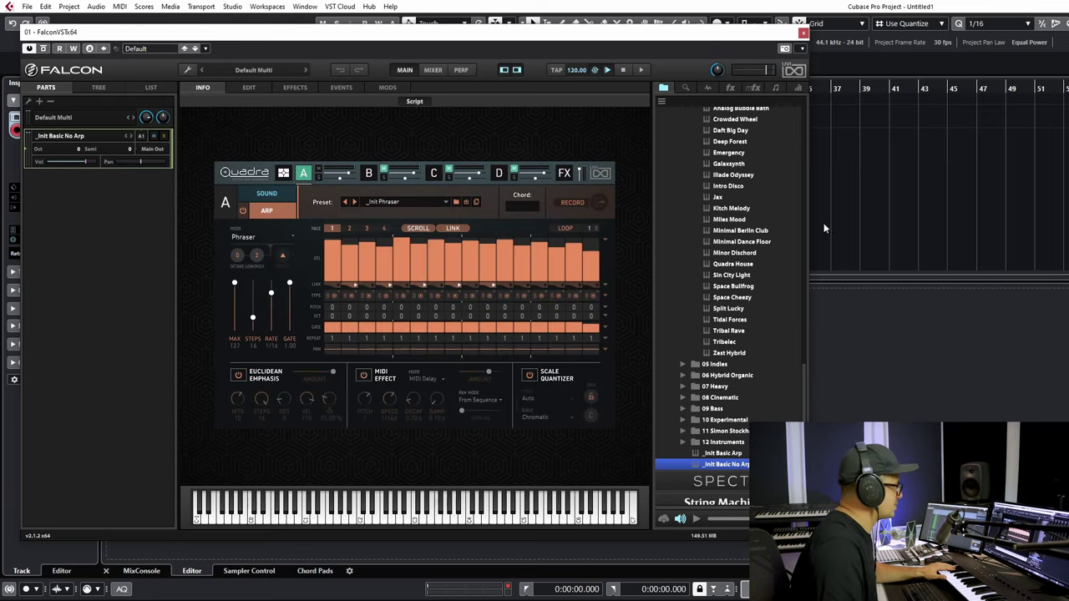
{"action": "left_click", "coordinate": [266, 195]}
{"action": "left_click", "coordinate": [284, 173]}
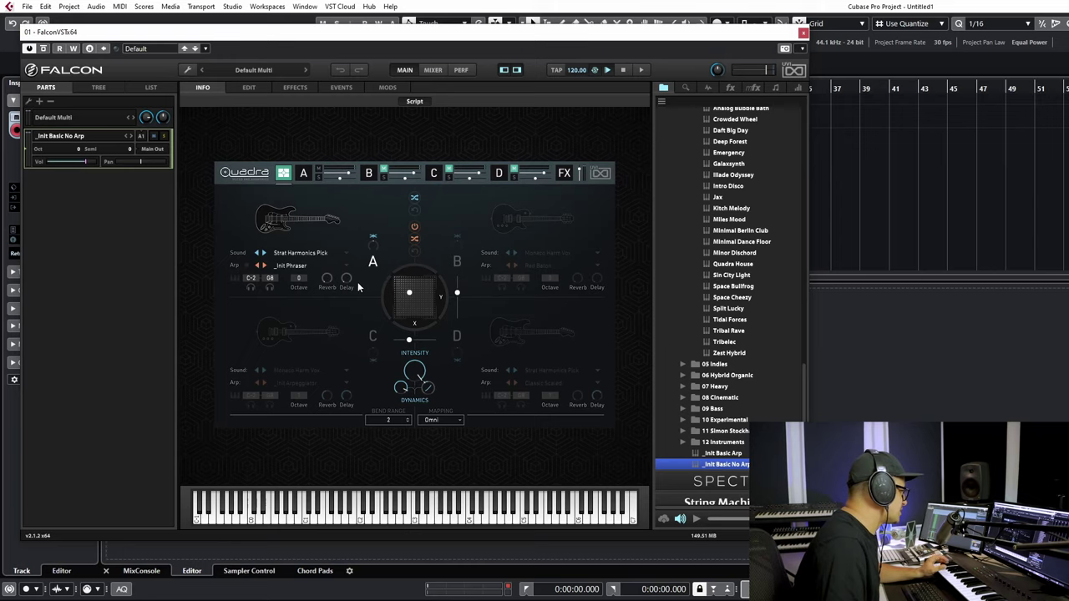
- Turn on the arpeggiator for layer A and show its Phraser step sequencer
{"action": "left_click", "coordinate": [302, 175]}
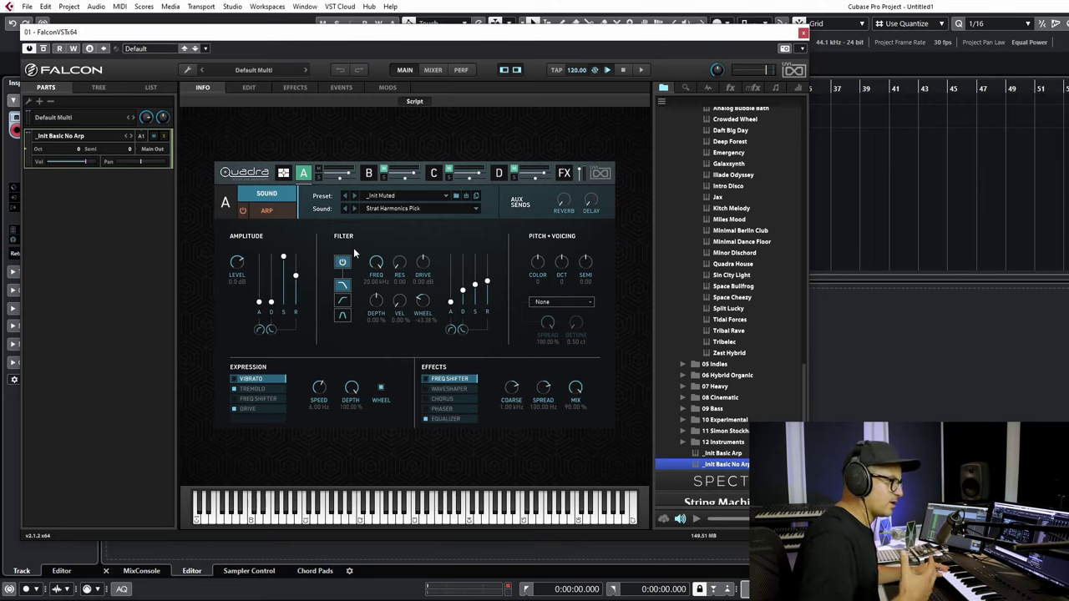
{"action": "left_click", "coordinate": [291, 217]}
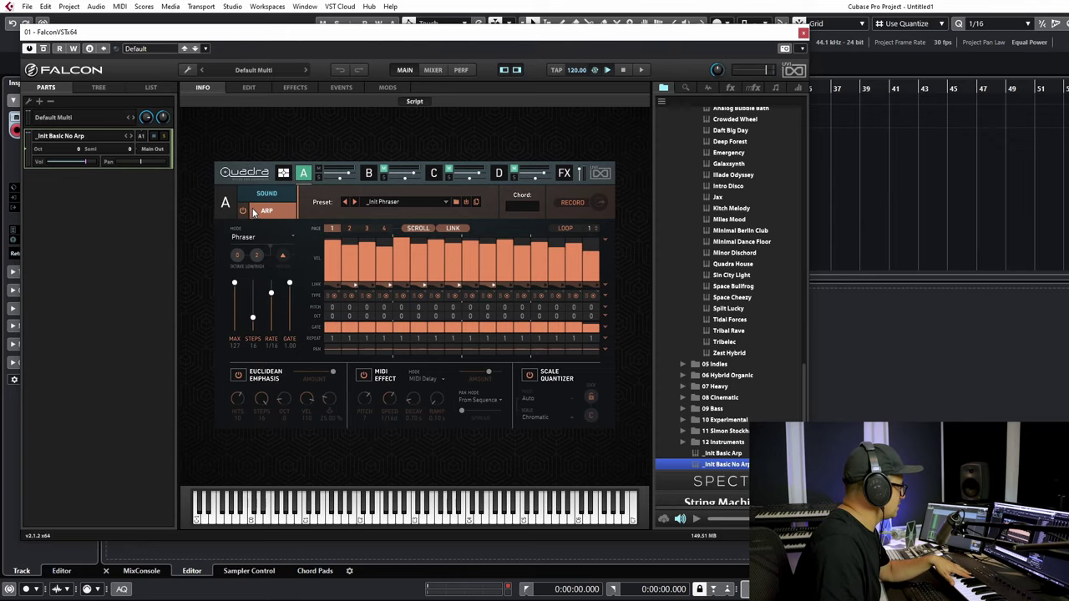
{"action": "left_click", "coordinate": [242, 211]}
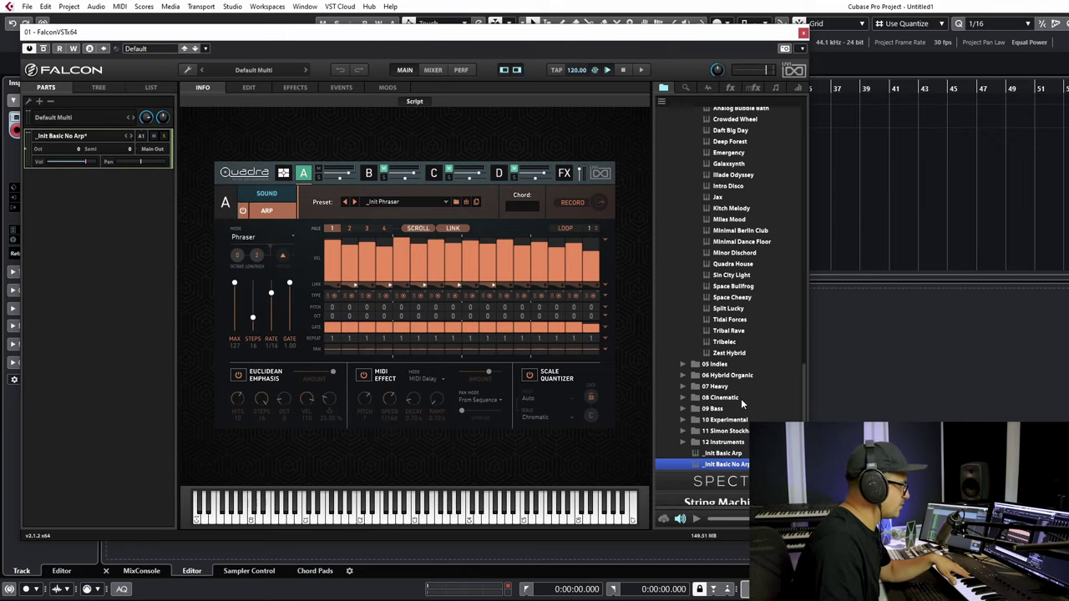
{"action": "scroll", "coordinate": [687, 203], "scroll_direction": "down", "scroll_amount": 2}
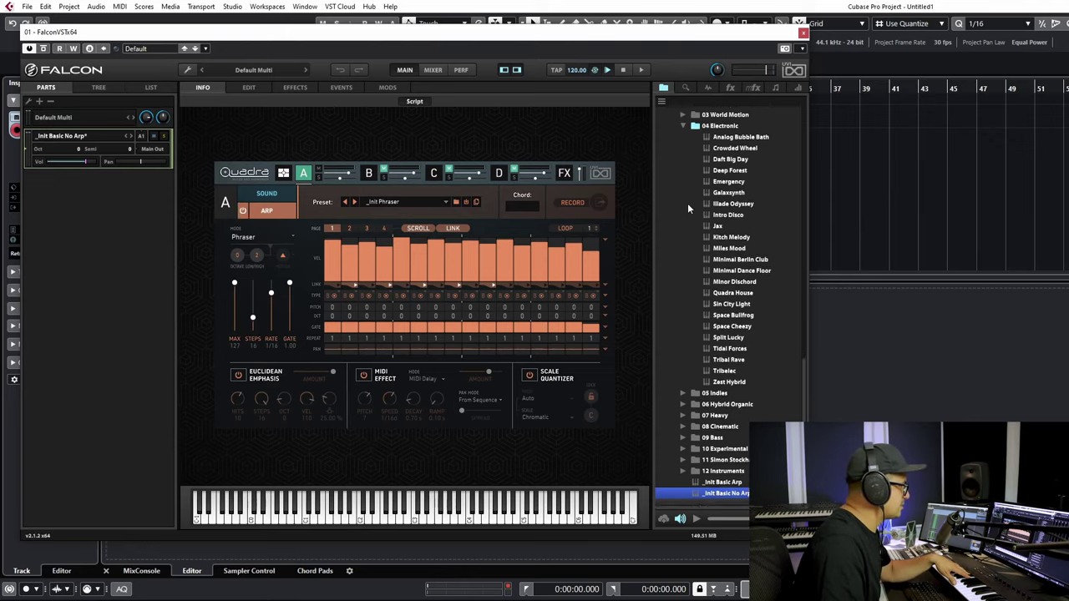
{"action": "left_click", "coordinate": [267, 194]}
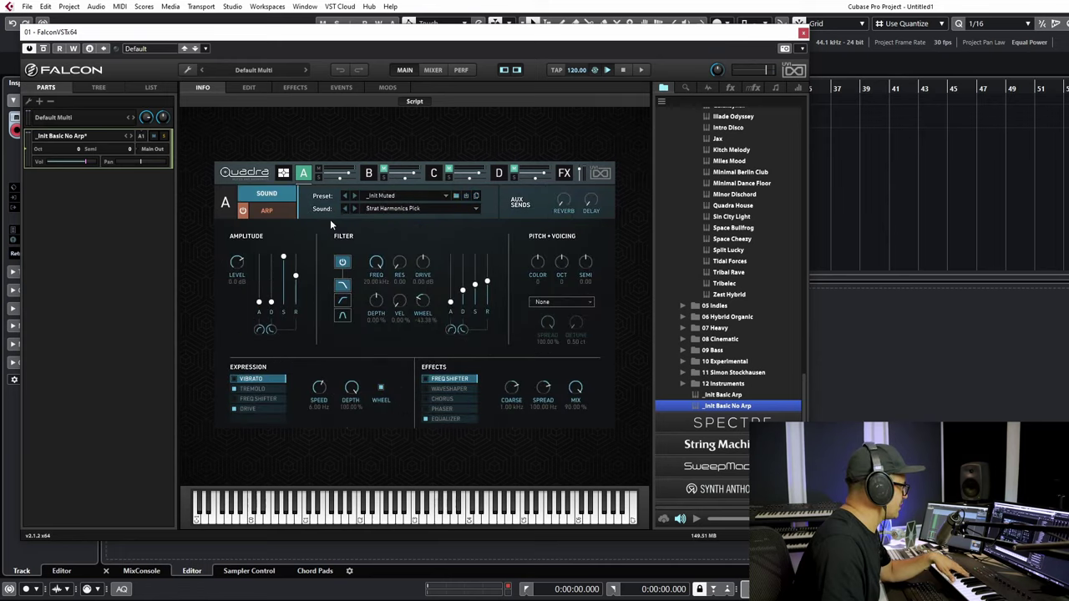
{"action": "left_click", "coordinate": [271, 210]}
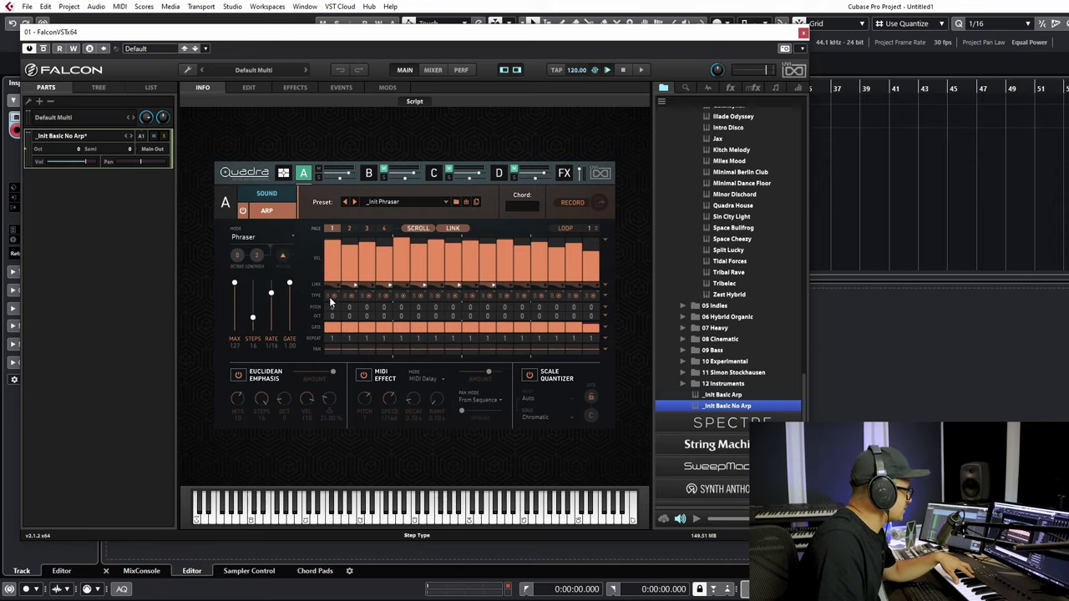
- Try the Chord Inverted + 2 type on the first arpeggiator step and restore it to Basic Single
{"action": "left_click", "coordinate": [327, 305]}
{"action": "mouse_move", "coordinate": [342, 320]}
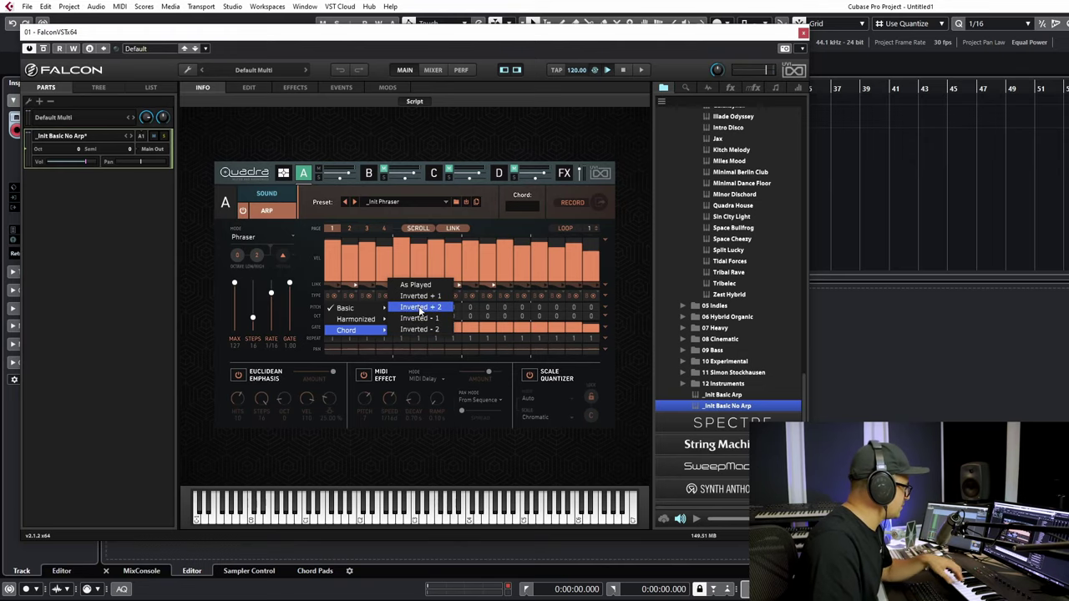
{"action": "left_click", "coordinate": [417, 307]}
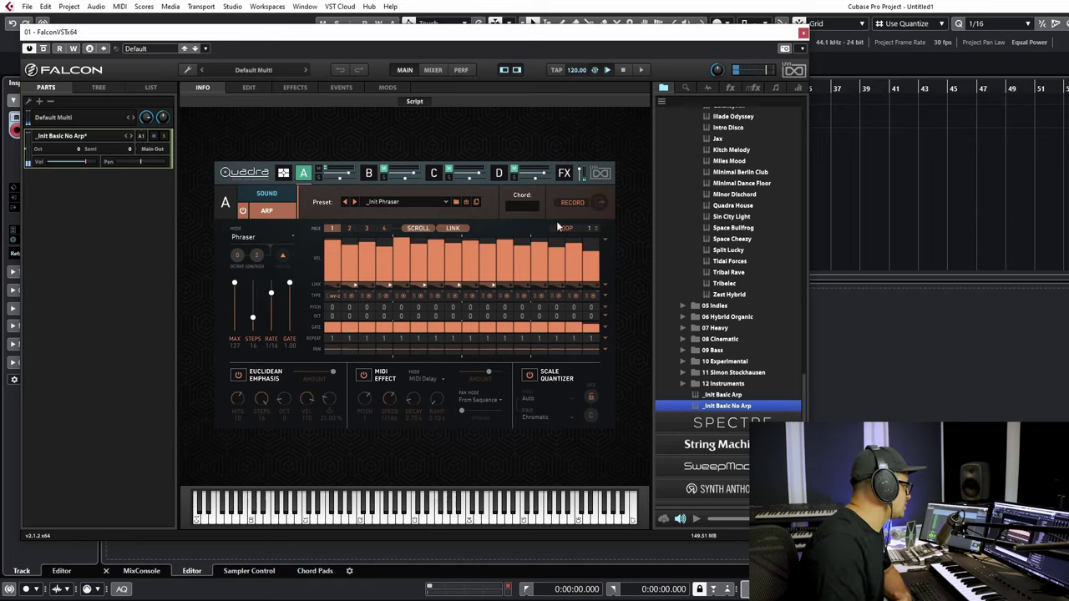
{"action": "left_click", "coordinate": [332, 297]}
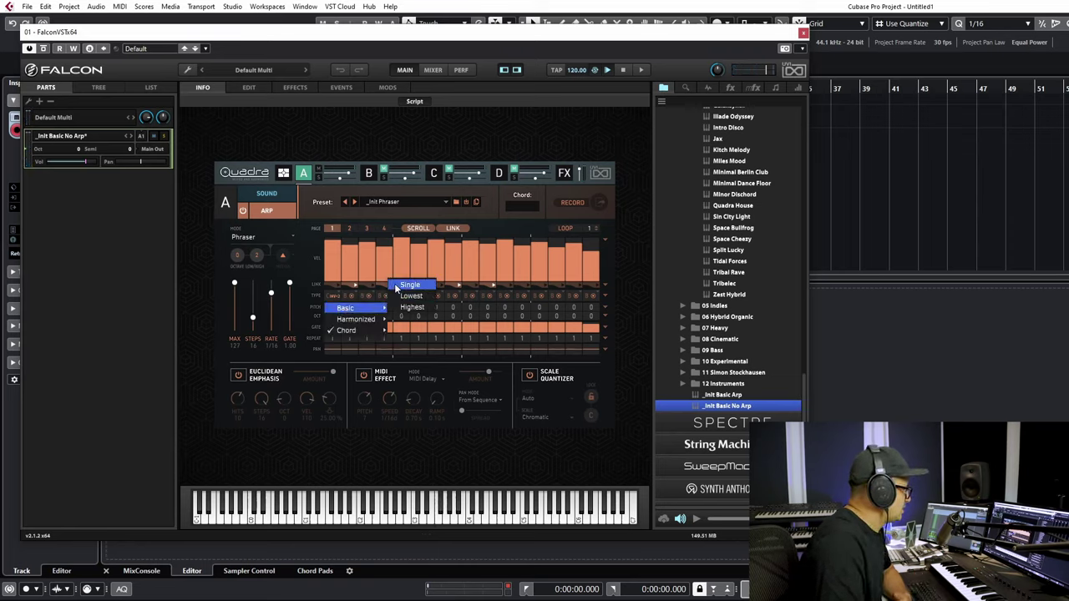
{"action": "left_click", "coordinate": [410, 284]}
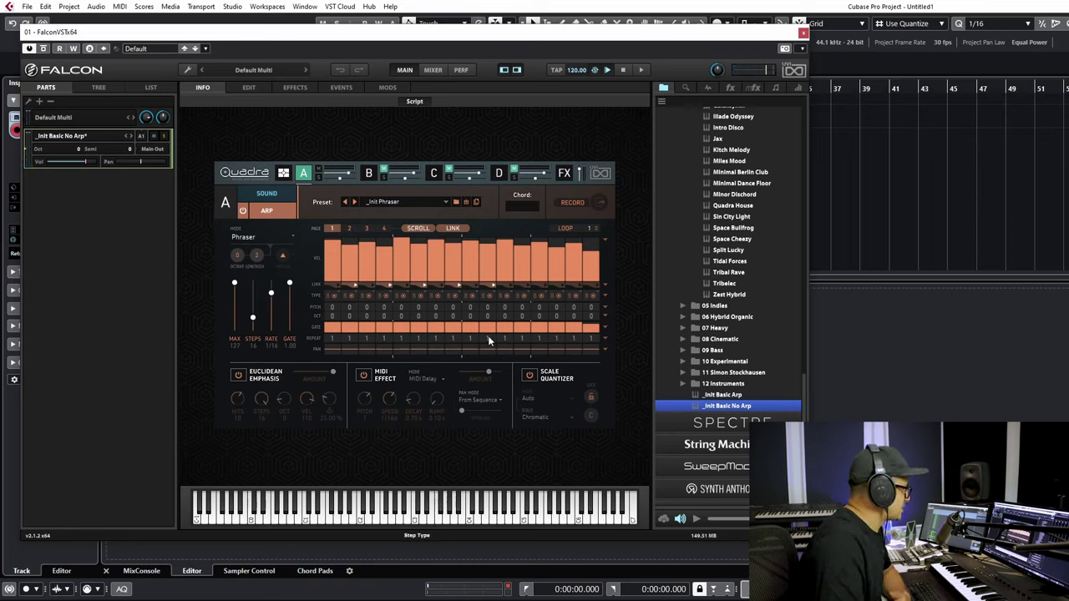
- Set the type of all arpeggiator steps to Chord As Played
{"action": "left_click", "coordinate": [604, 294]}
{"action": "left_click", "coordinate": [622, 305]}
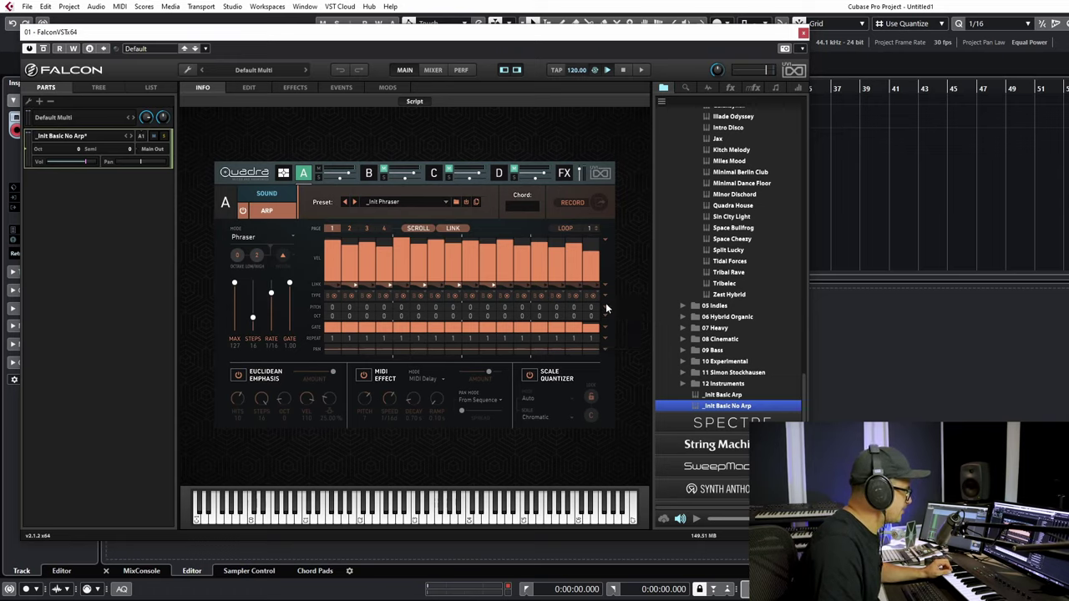
{"action": "left_click", "coordinate": [606, 302]}
{"action": "mouse_move", "coordinate": [634, 325]}
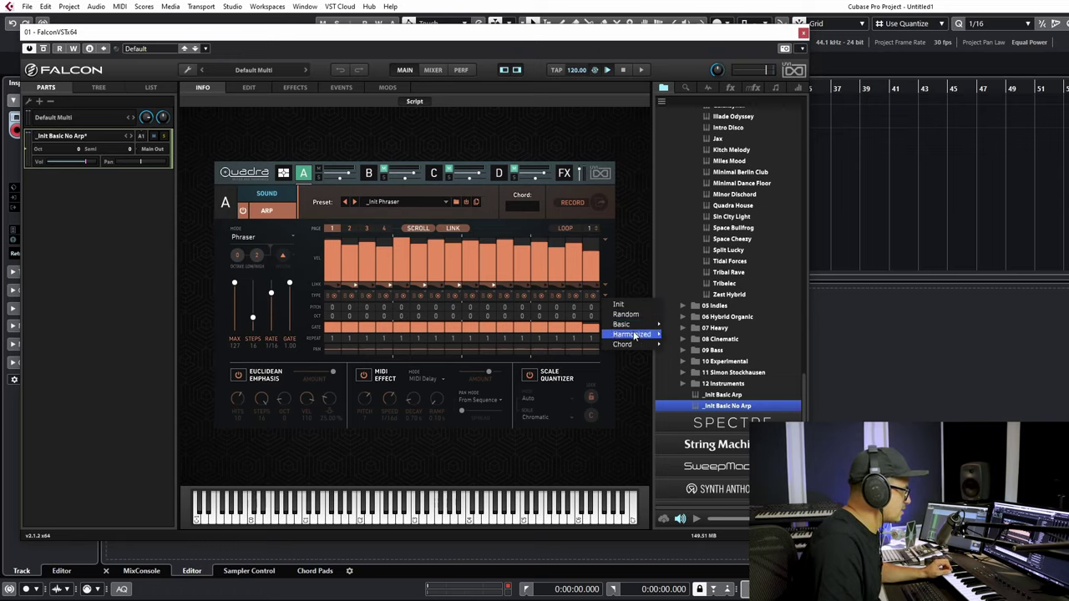
{"action": "mouse_move", "coordinate": [630, 344]}
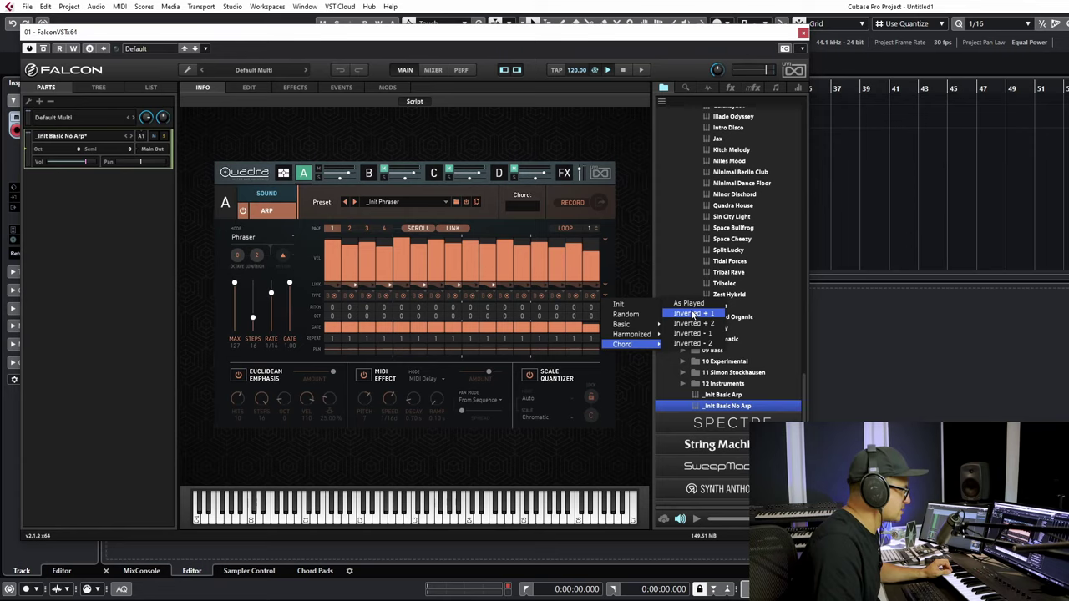
{"action": "left_click", "coordinate": [690, 304]}
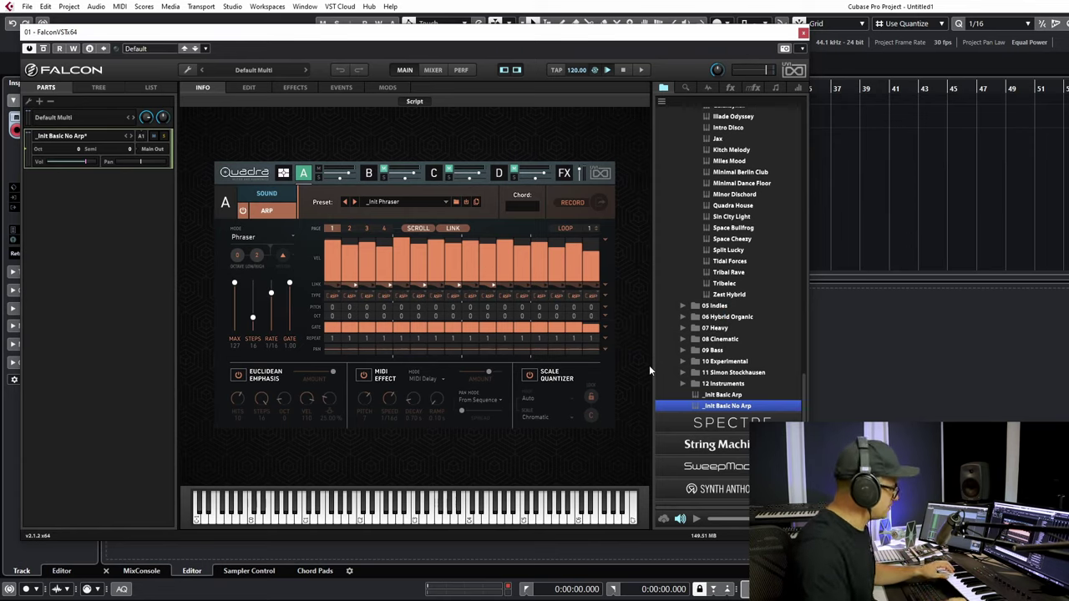
- Set layer A's max sequence velocity to 104 and reset the arpeggiator's step types and links to their initial state
{"action": "left_click_drag", "start_coordinate": [235, 284], "coordinate": [236, 292]}
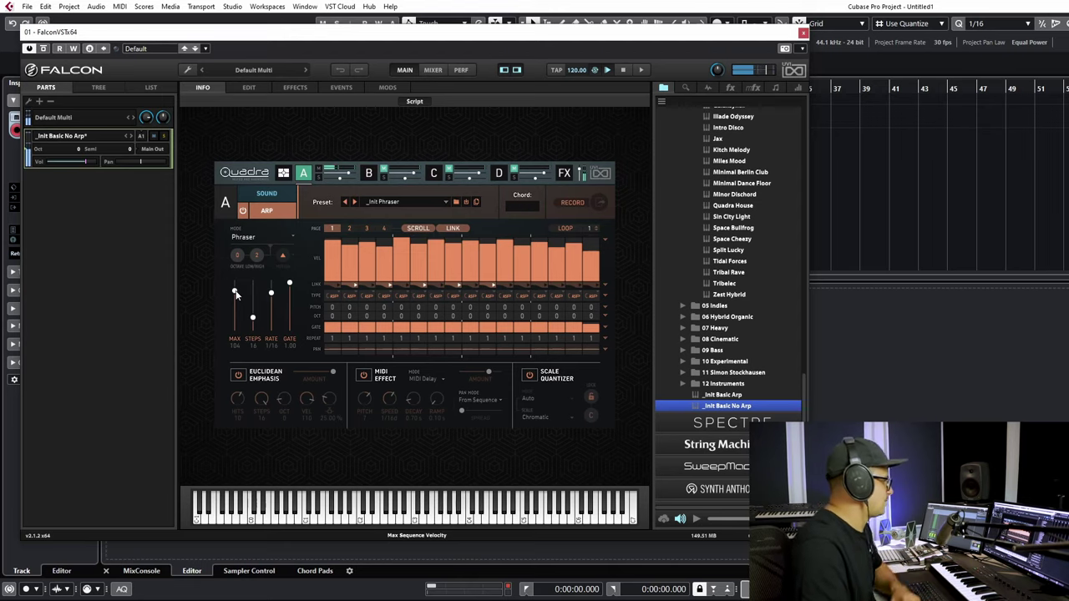
{"action": "left_click", "coordinate": [604, 296]}
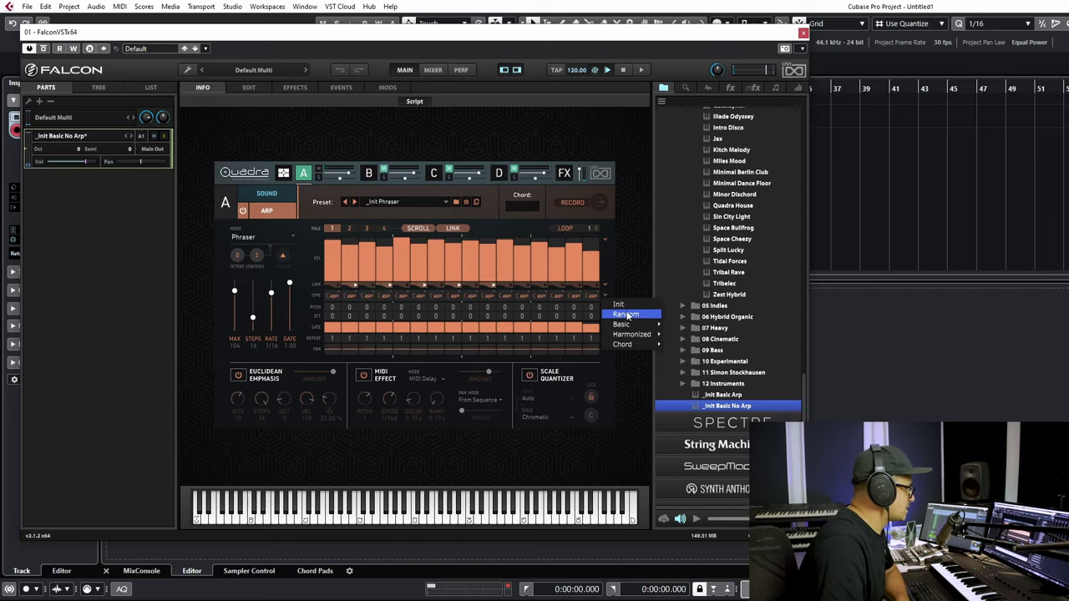
{"action": "left_click", "coordinate": [624, 314]}
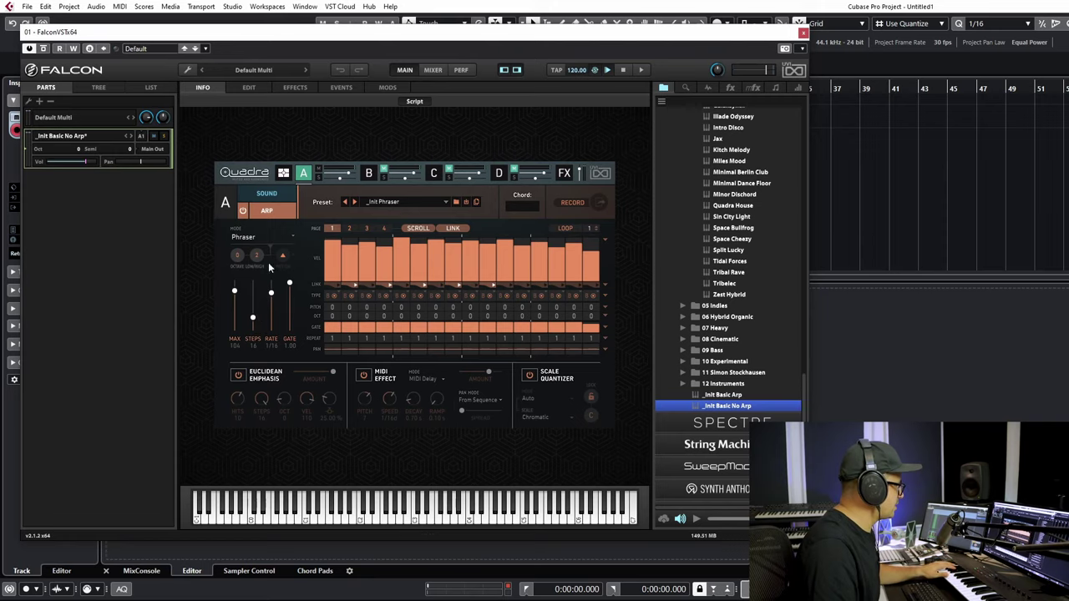
{"action": "left_click", "coordinate": [601, 297]}
{"action": "left_click", "coordinate": [628, 302]}
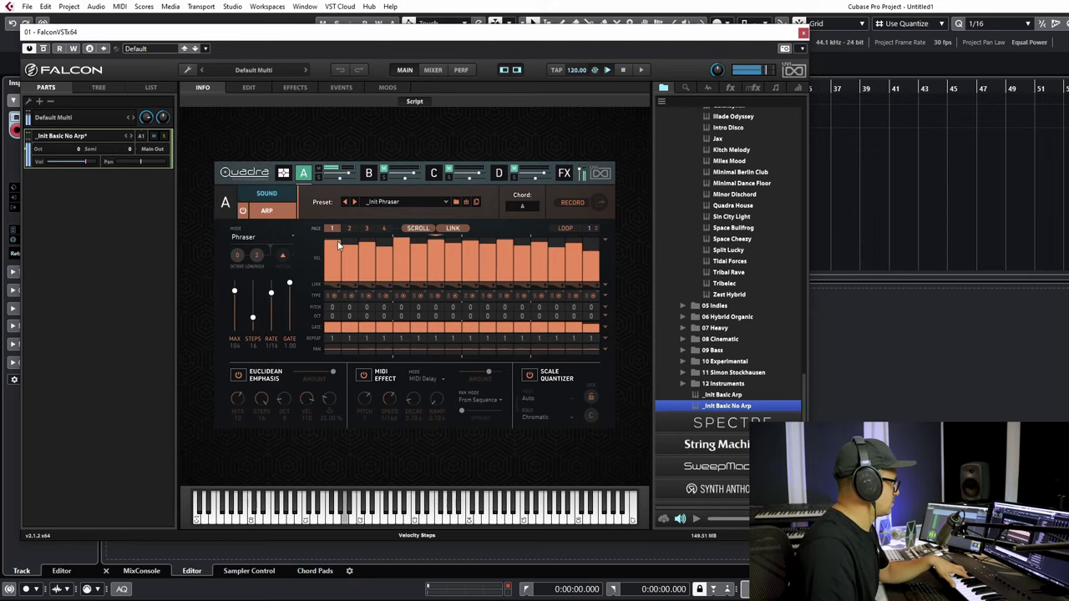
- Randomize the velocity and gate values of all arpeggiator steps
{"action": "left_click", "coordinate": [605, 240]}
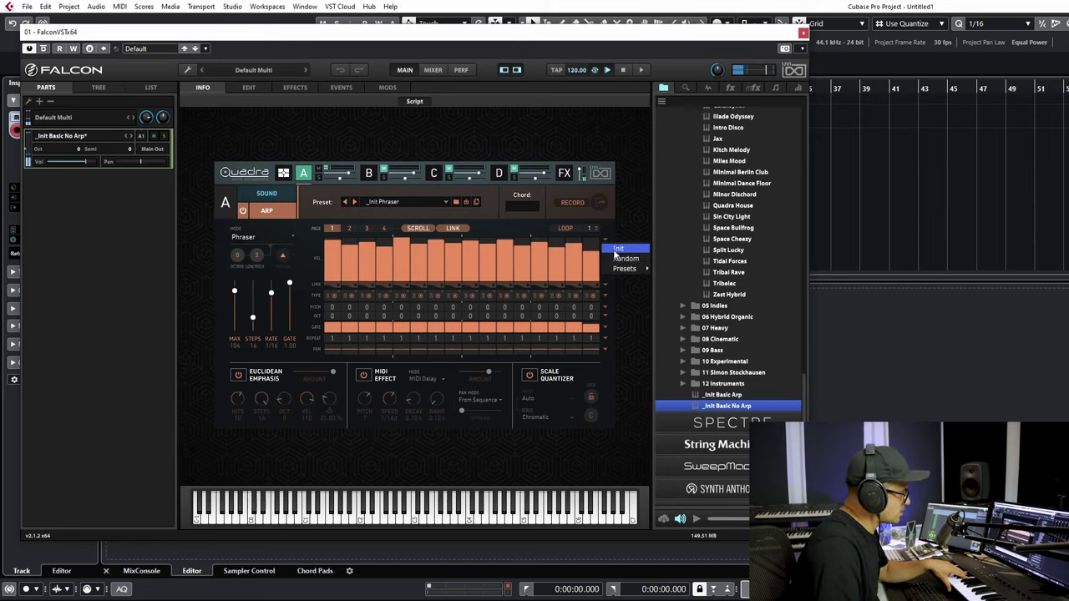
{"action": "left_click", "coordinate": [619, 259]}
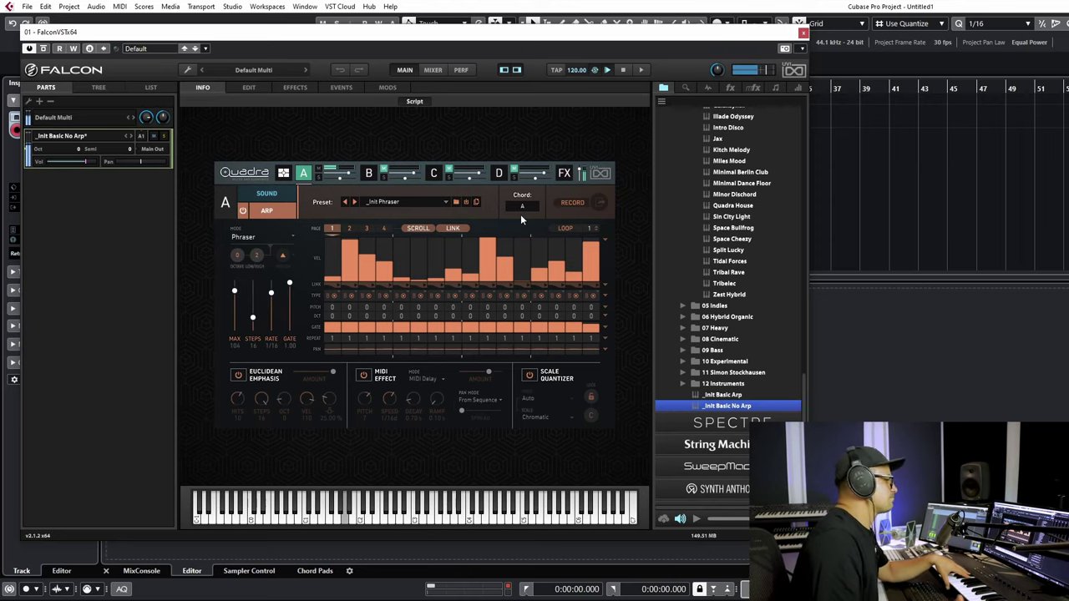
{"action": "left_click", "coordinate": [604, 327]}
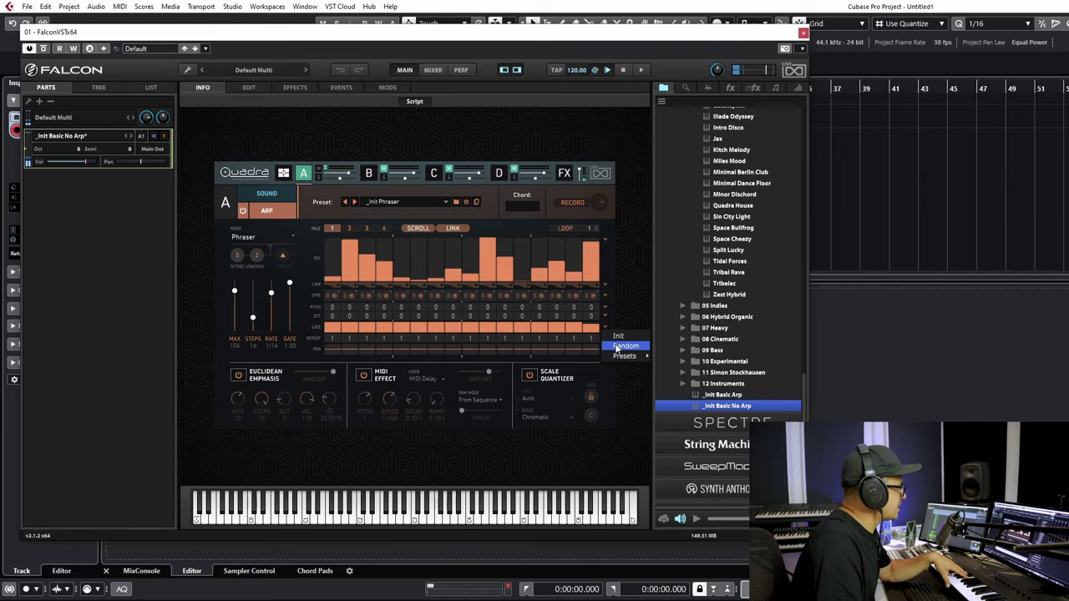
{"action": "left_click", "coordinate": [618, 345]}
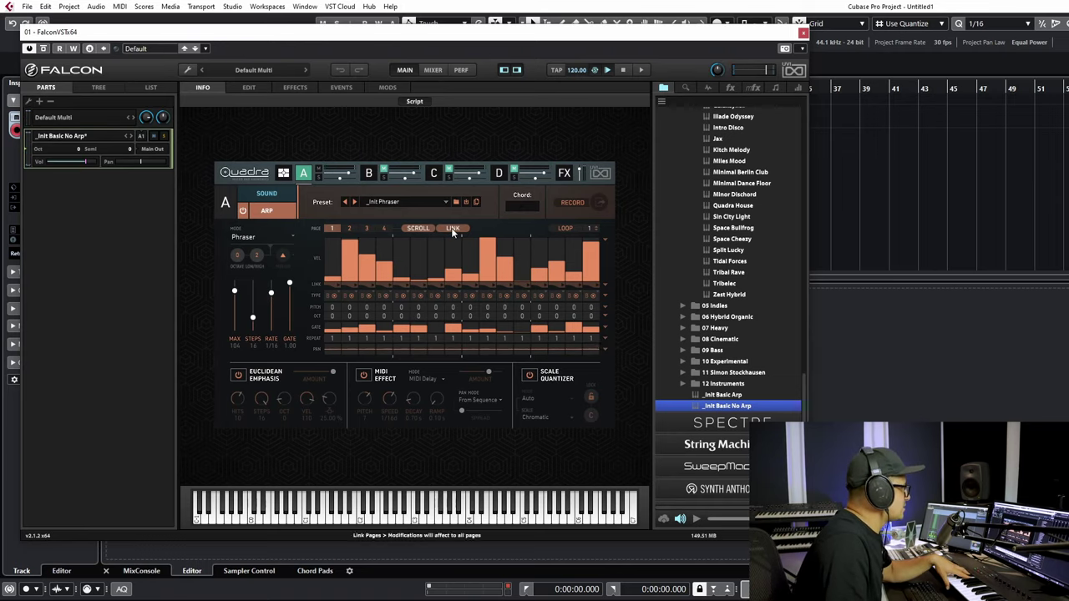
- Extend layer A's sequence to 32 steps and turn off page linking and page scrolling, with page 2 displayed
{"action": "left_click_drag", "start_coordinate": [255, 324], "coordinate": [256, 318]}
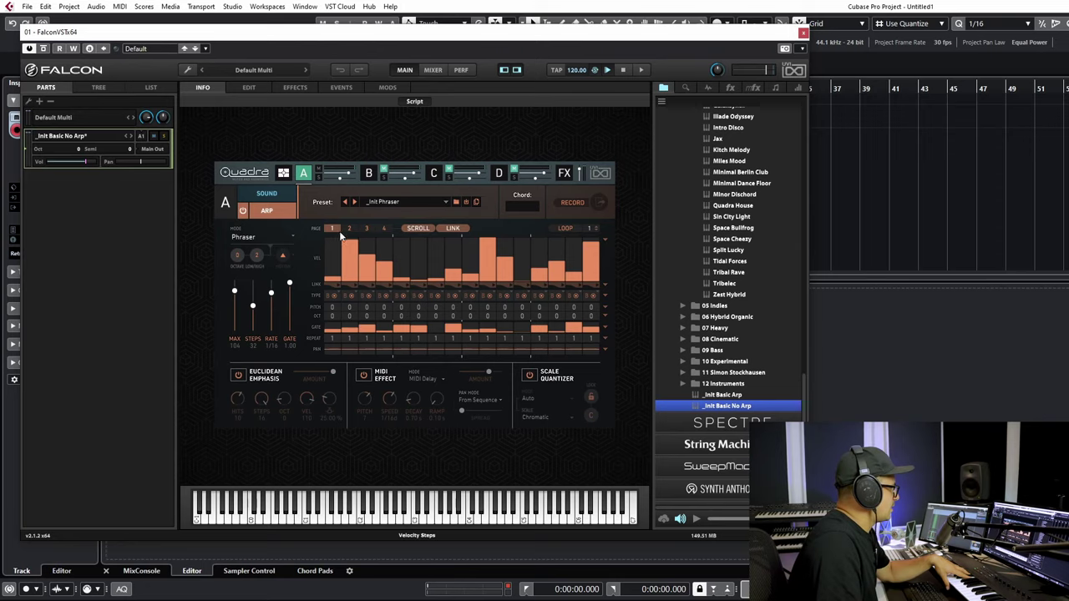
{"action": "left_click", "coordinate": [420, 229]}
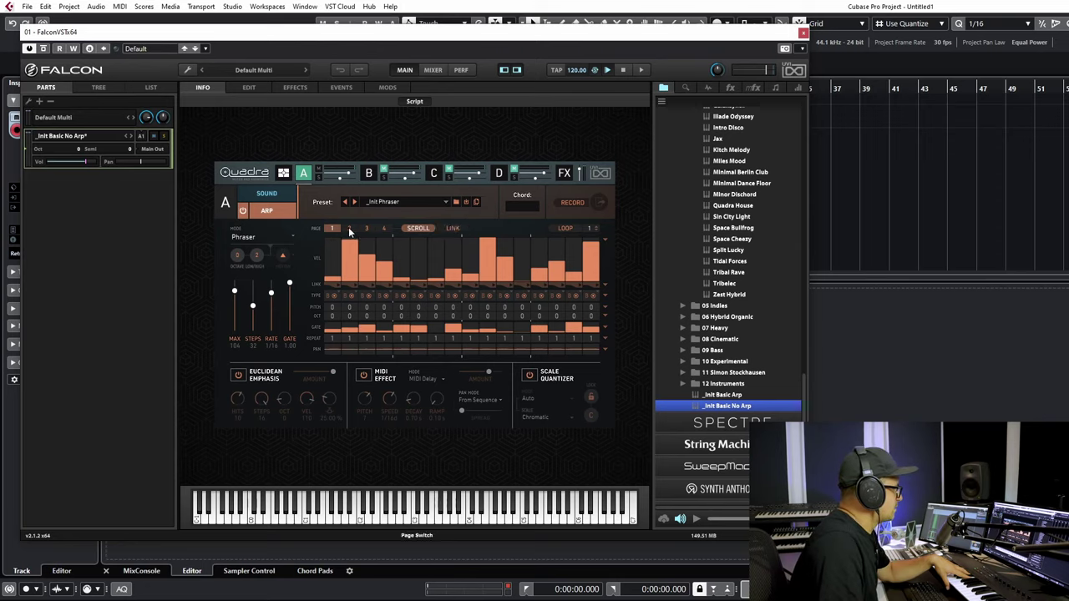
{"action": "left_click", "coordinate": [420, 228]}
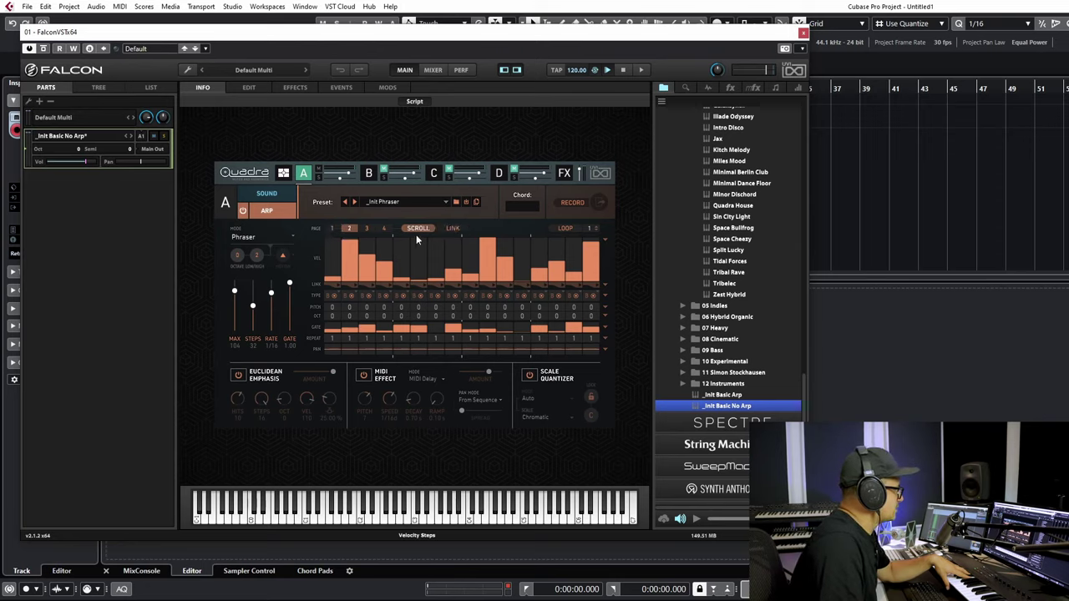
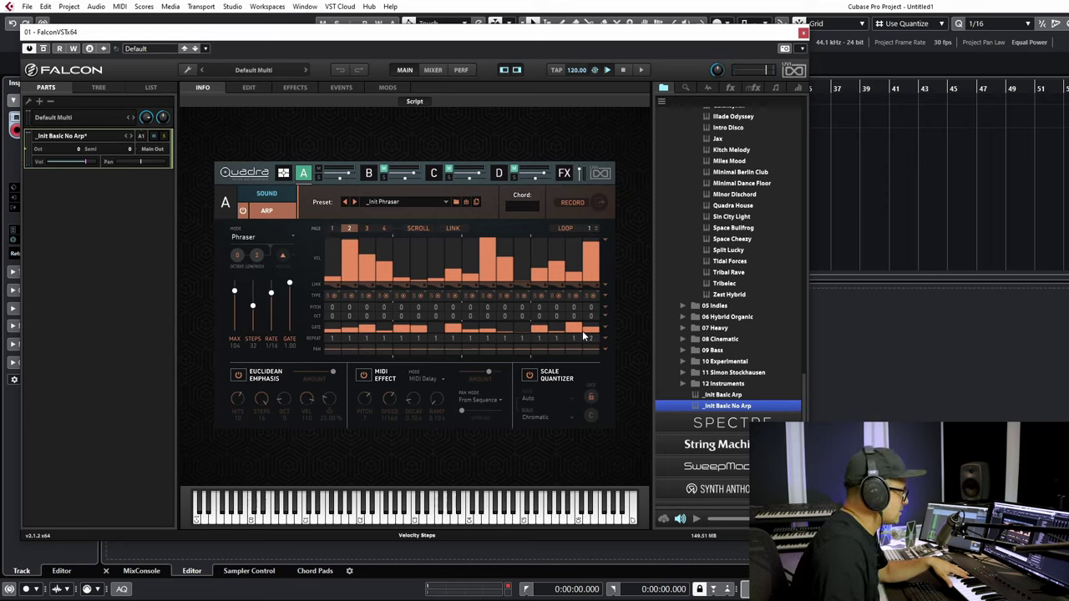
- Set the repeat value of the last step on page 2 to 2
{"action": "left_click_drag", "start_coordinate": [582, 331], "coordinate": [578, 336]}
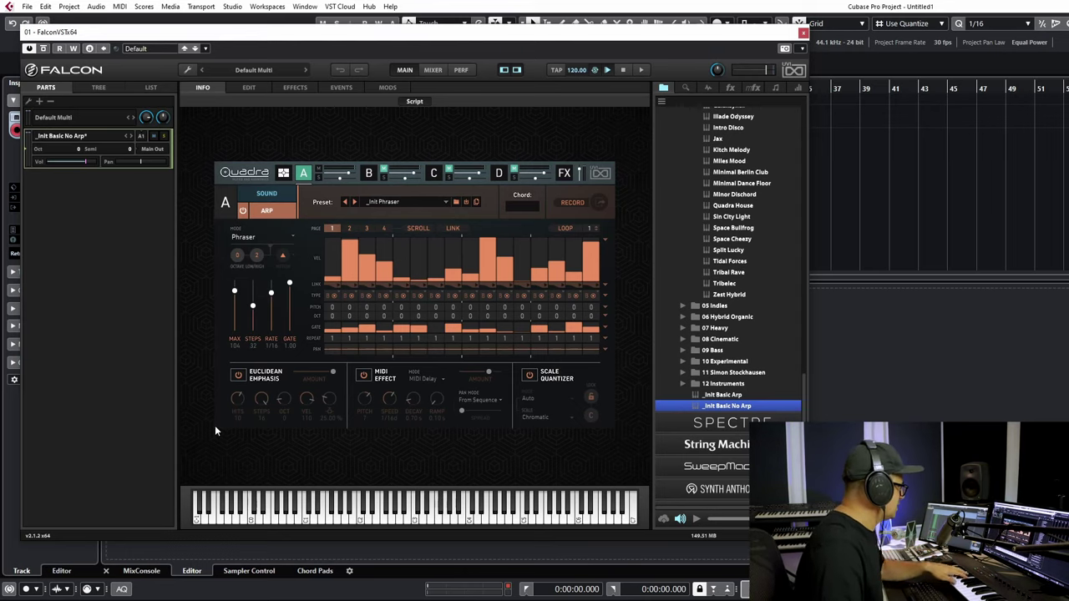
- Turn on Euclidean Emphasis for layer A's phraser with 5 hits, 13 steps, octave 1 and velocity 107
{"action": "left_click", "coordinate": [235, 377]}
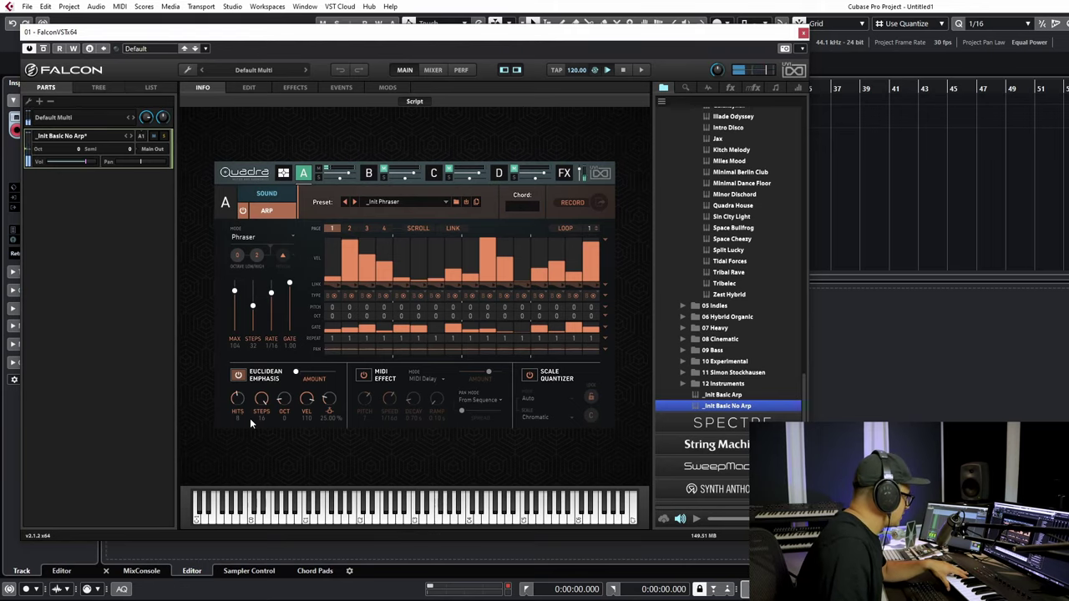
{"action": "scroll", "coordinate": [237, 399], "scroll_direction": "down", "scroll_amount": 1}
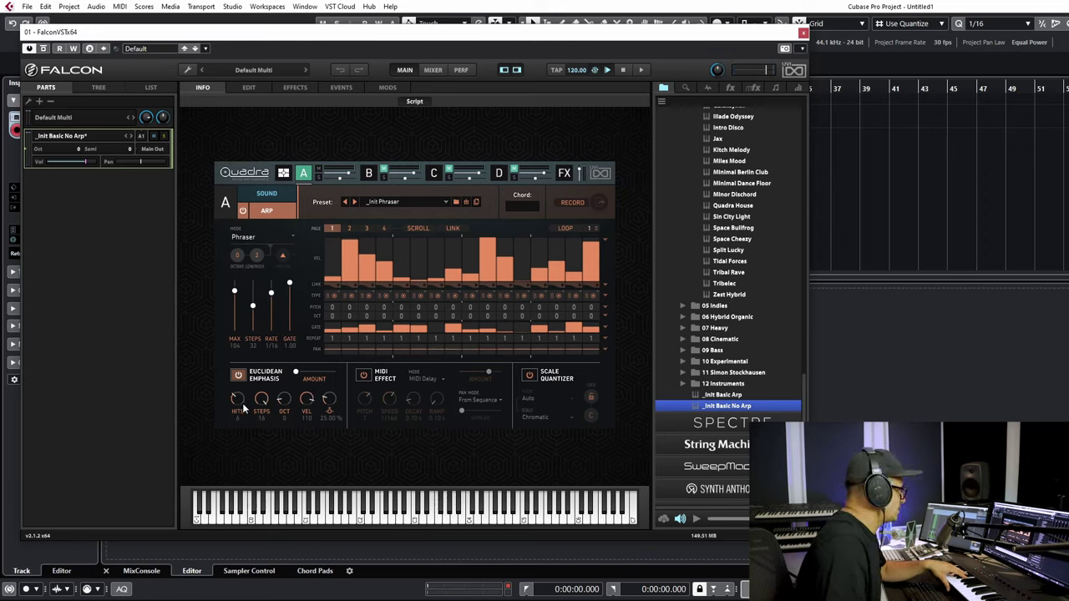
{"action": "scroll", "coordinate": [243, 409], "scroll_direction": "down", "scroll_amount": 1}
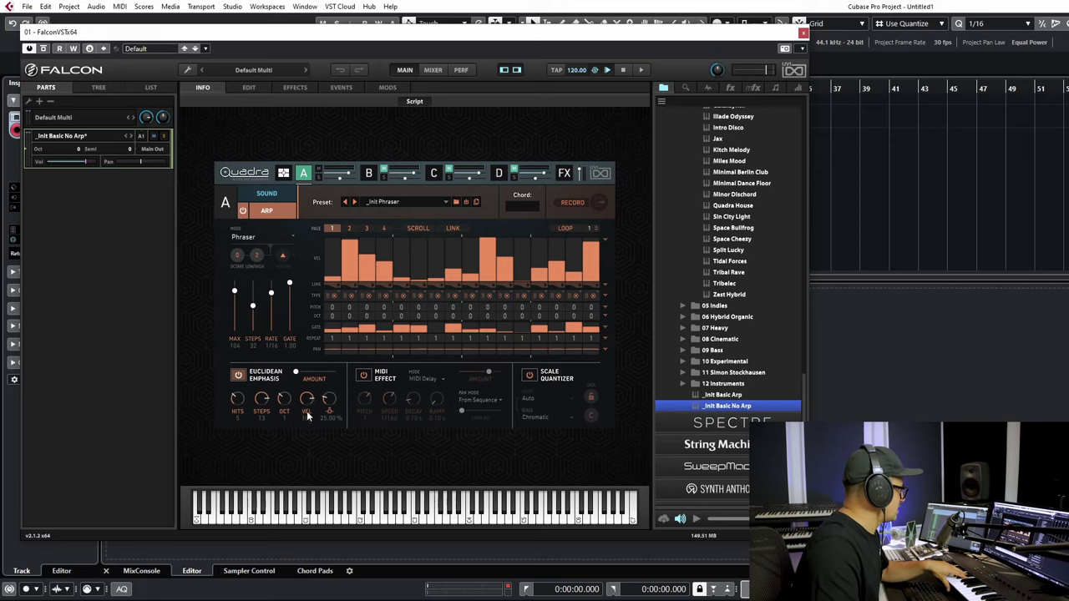
{"action": "scroll", "coordinate": [306, 411], "scroll_direction": "down", "scroll_amount": 3}
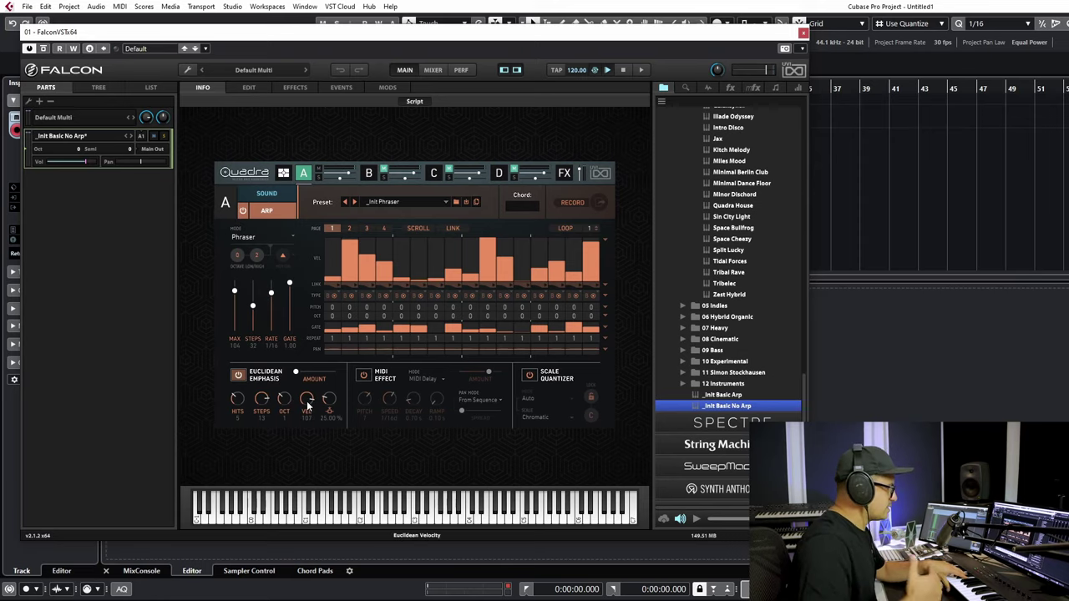
- Try layer A's Euclidean Emphasis amount at 100% and settle it slightly below halfway
{"action": "mouse_move", "coordinate": [297, 374]}
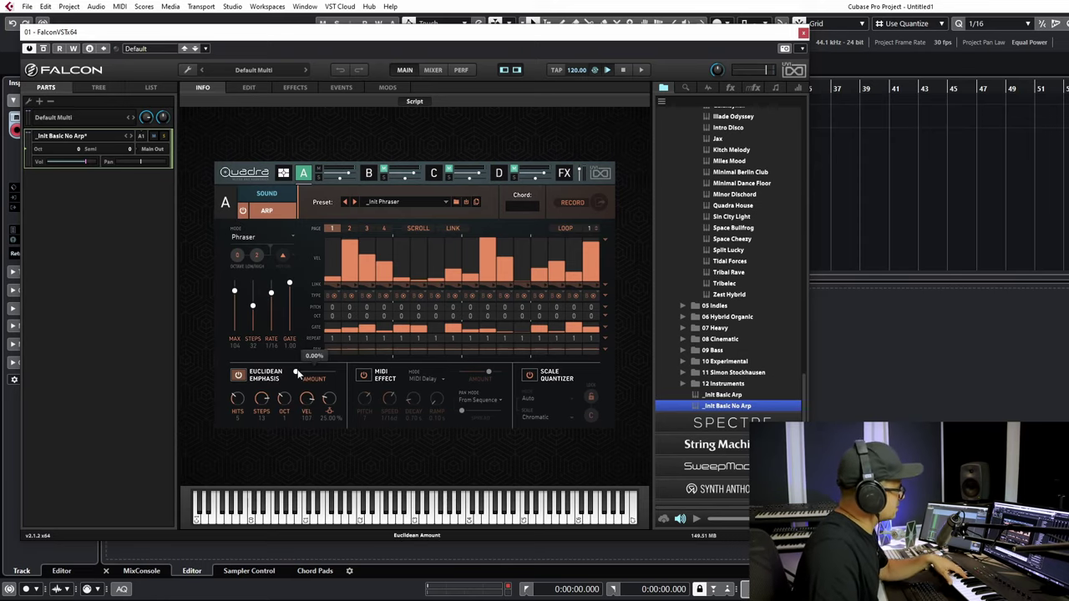
{"action": "left_click_drag", "start_coordinate": [296, 373], "coordinate": [327, 377]}
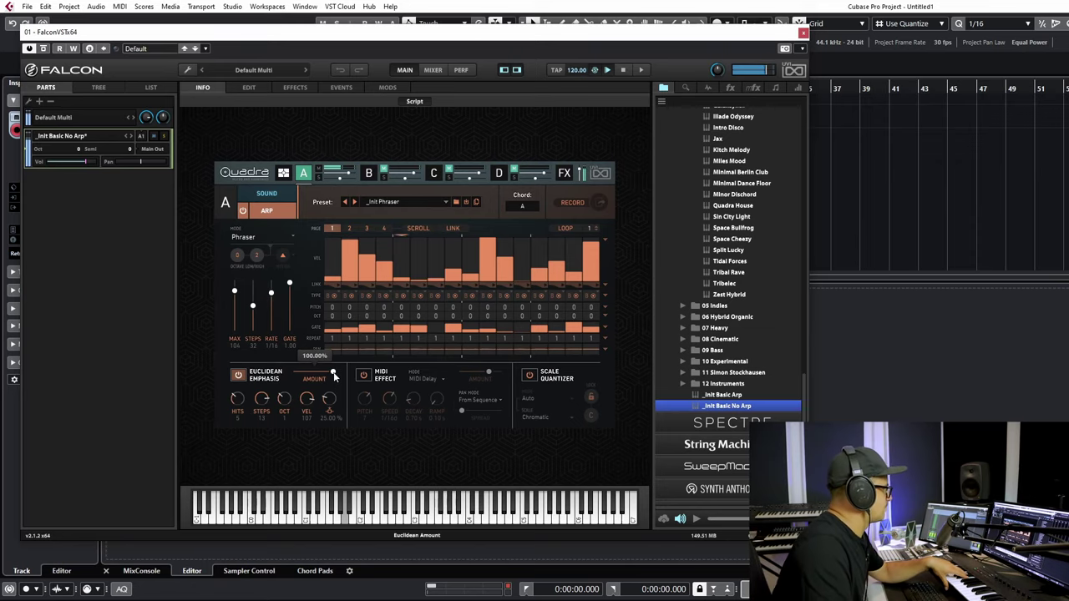
{"action": "mouse_move", "coordinate": [333, 372]}
{"action": "left_mouse_down"}
{"action": "mouse_move", "coordinate": [294, 377]}
{"action": "mouse_move", "coordinate": [316, 380]}
{"action": "left_mouse_up"}
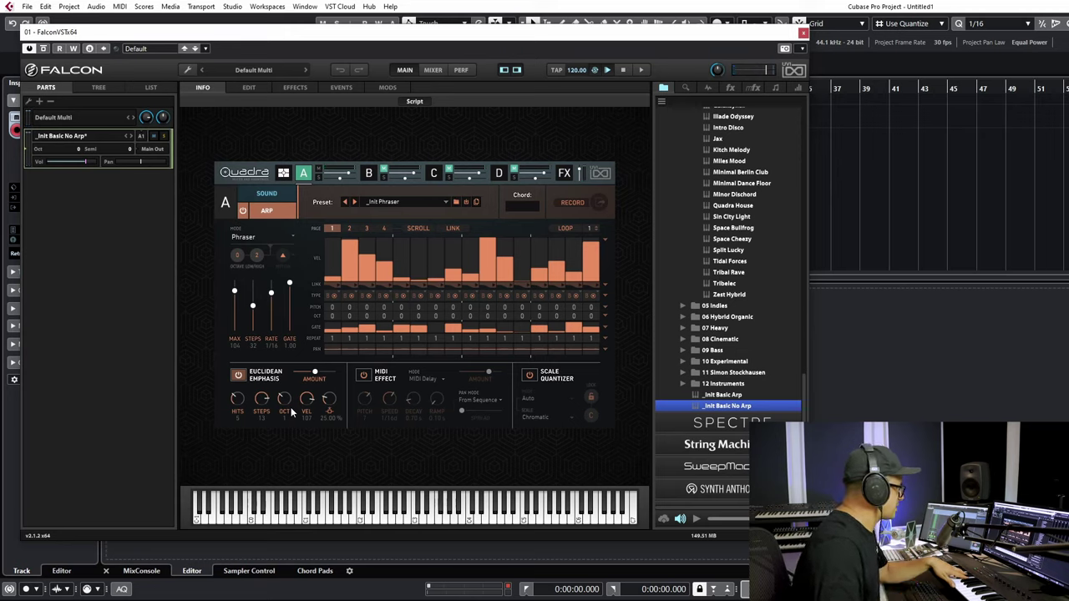
{"action": "left_click_drag", "start_coordinate": [314, 376], "coordinate": [303, 372]}
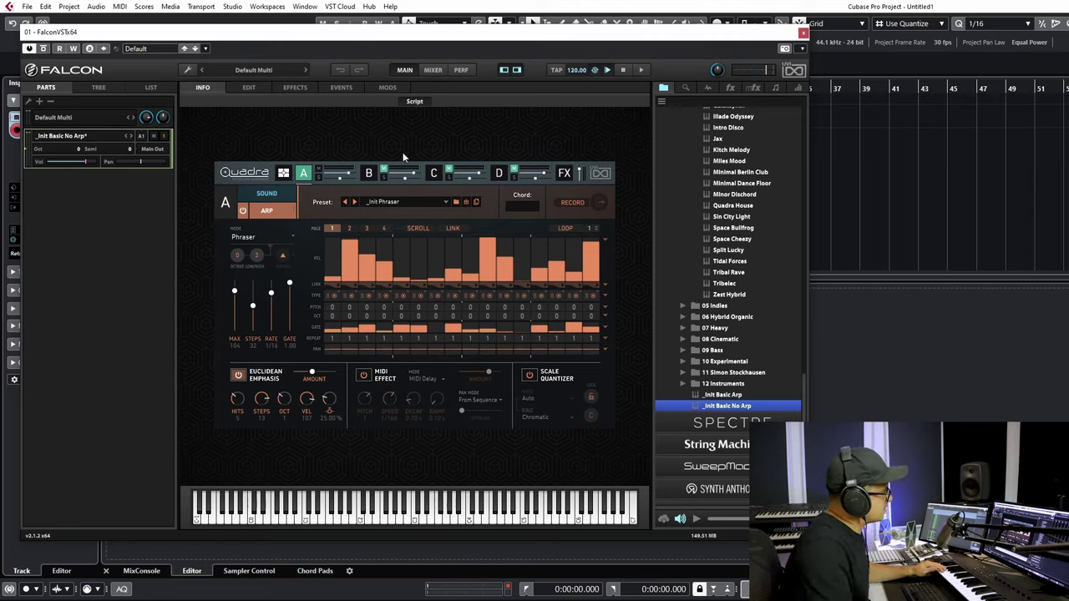
- Set layer B's voicing to Alternate with 80% spread and raise its octave to 1
{"action": "left_click", "coordinate": [367, 176]}
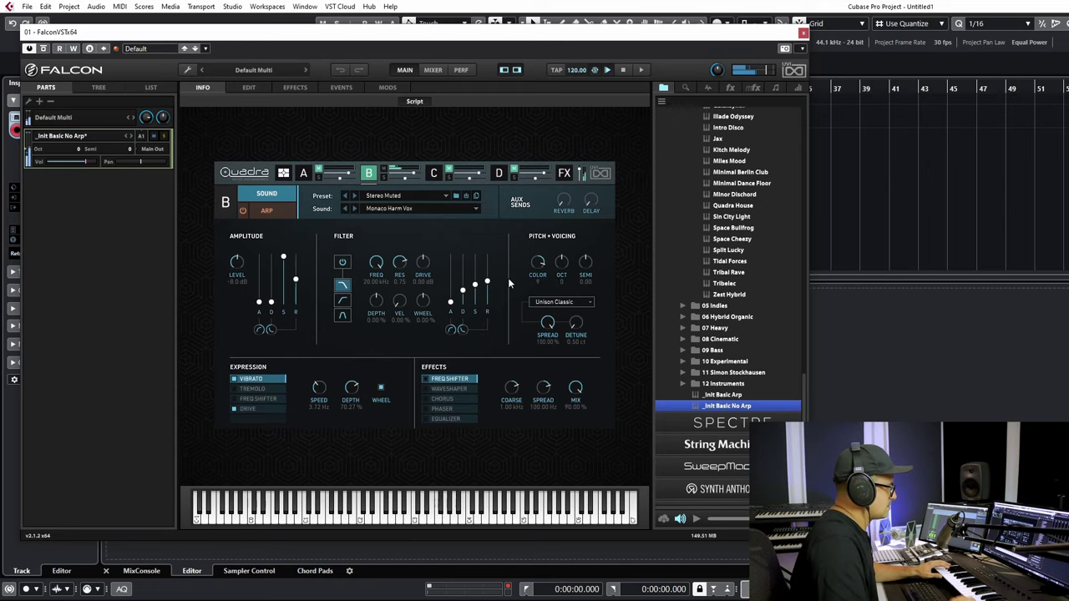
{"action": "left_click", "coordinate": [561, 303]}
{"action": "left_click", "coordinate": [560, 325]}
{"action": "left_click_drag", "start_coordinate": [550, 347], "coordinate": [556, 352]}
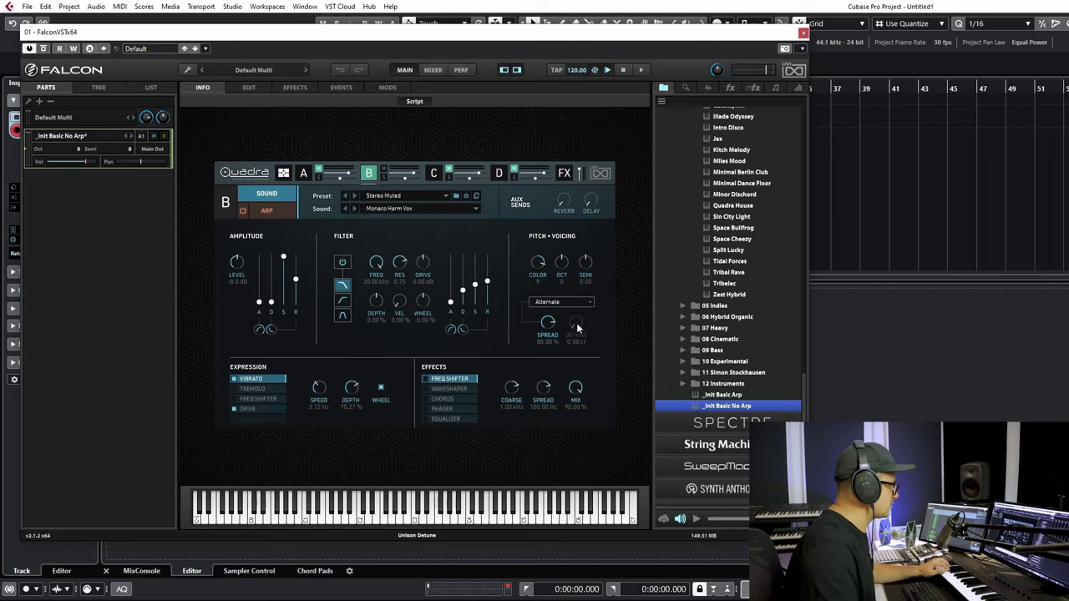
{"action": "left_click_drag", "start_coordinate": [569, 261], "coordinate": [573, 253]}
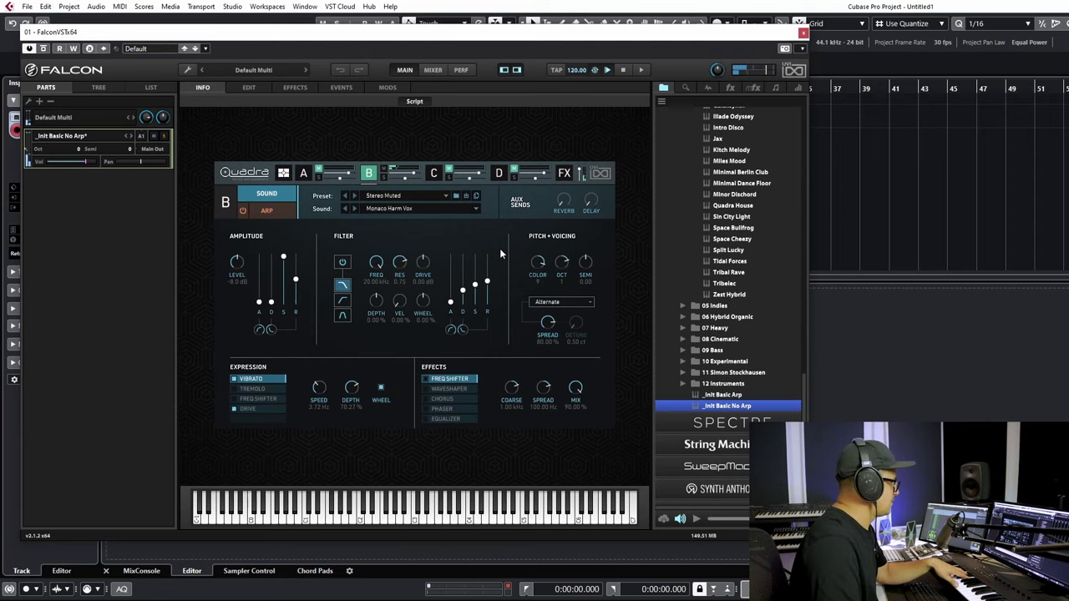
- Turn off layer B's Vibrato and Drive expressions, with Drive velocity at 0% and its wheel amount at about 85%
{"action": "left_click", "coordinate": [233, 409]}
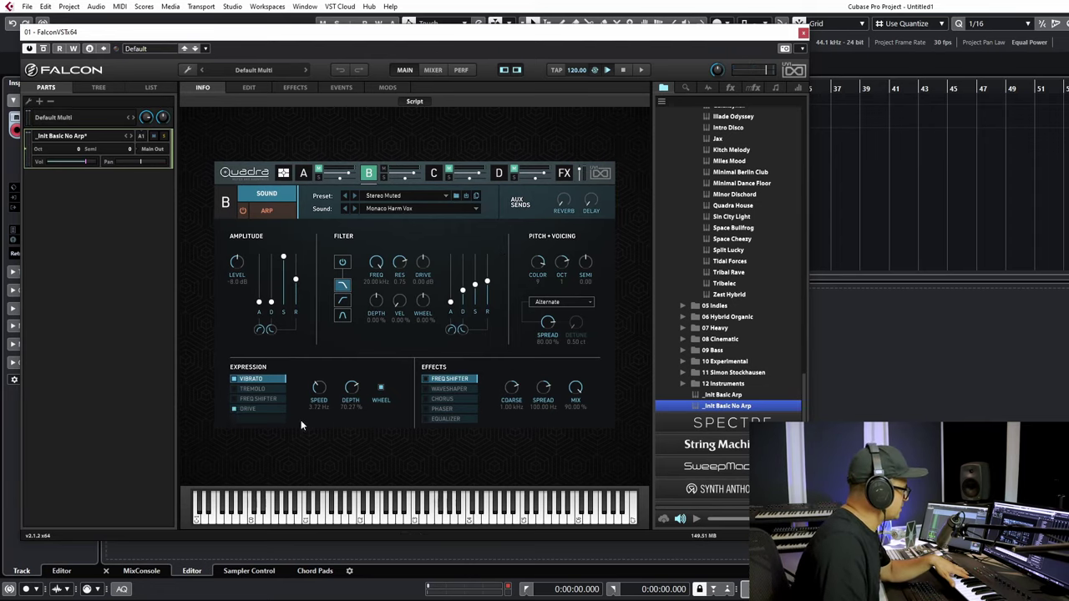
{"action": "left_click", "coordinate": [259, 411]}
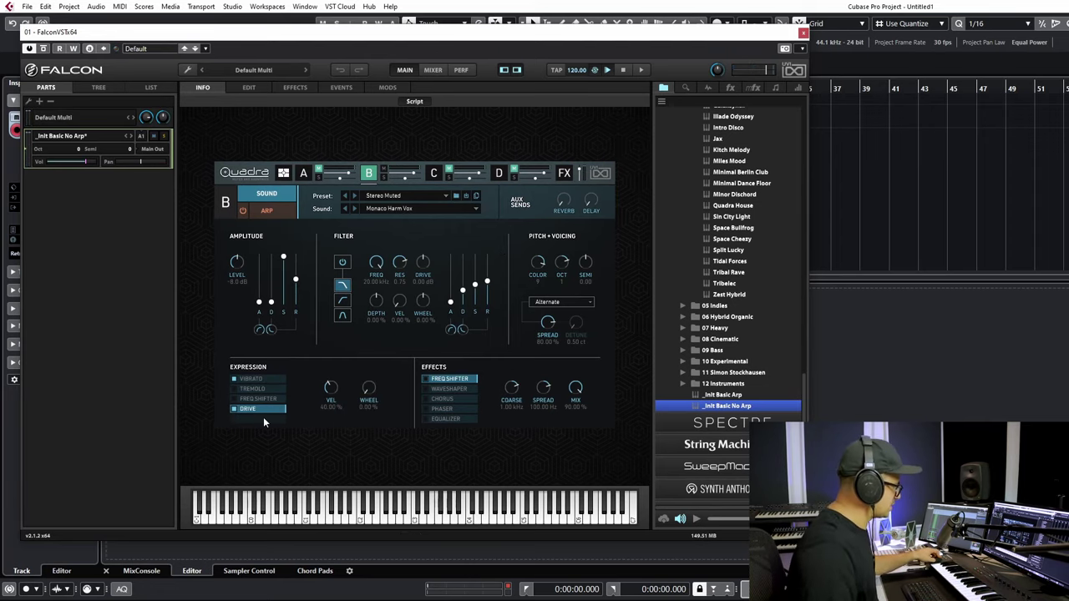
{"action": "left_click_drag", "start_coordinate": [332, 397], "coordinate": [334, 392]}
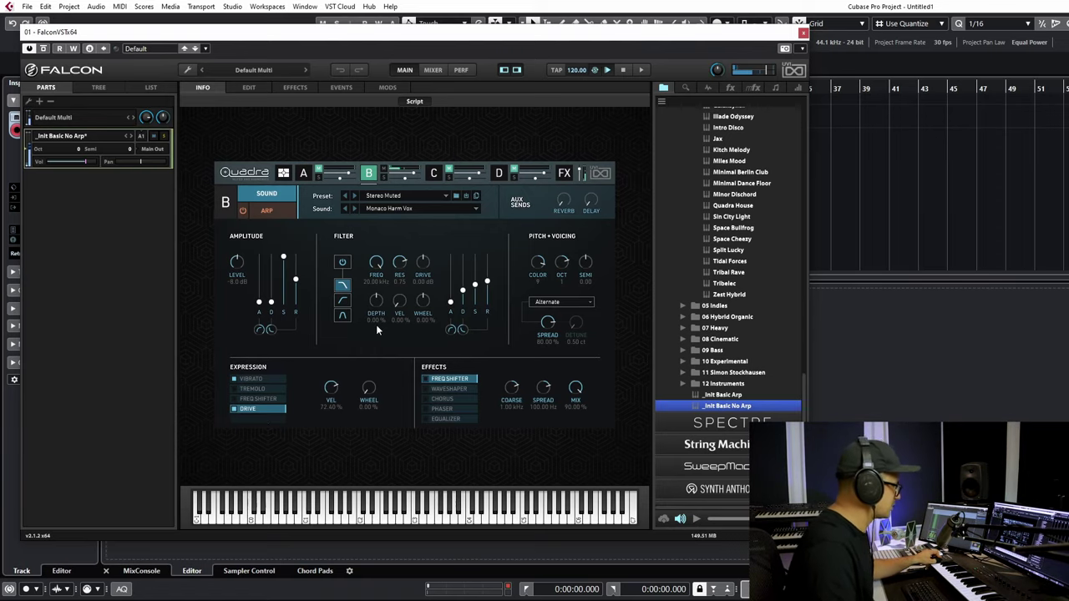
{"action": "double_click", "coordinate": [331, 388]}
{"action": "left_click_drag", "start_coordinate": [377, 383], "coordinate": [469, 209]}
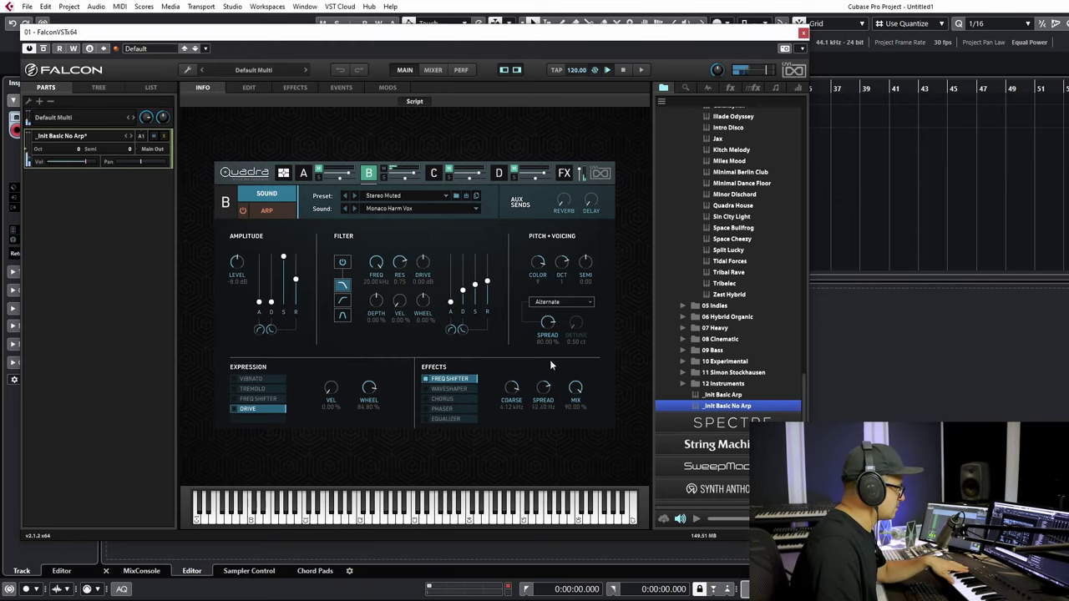
- Try layer B's frequency shifter at 200 Hz spread and 0% mix, and its Waveshaper in tanh mode with 0% amount
{"action": "left_click_drag", "start_coordinate": [543, 387], "coordinate": [523, 419]}
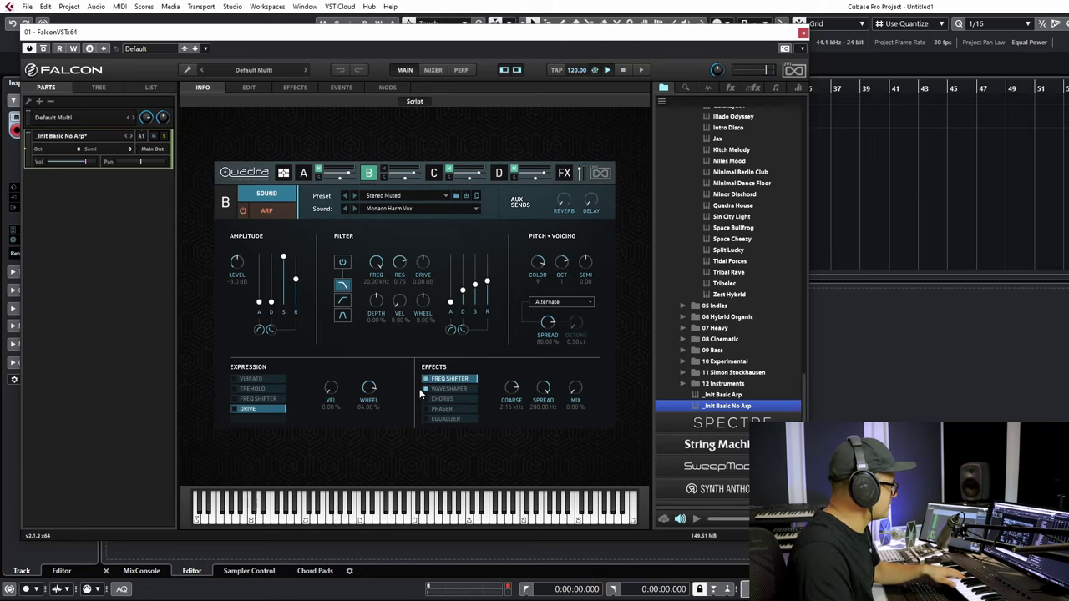
{"action": "left_click", "coordinate": [451, 390]}
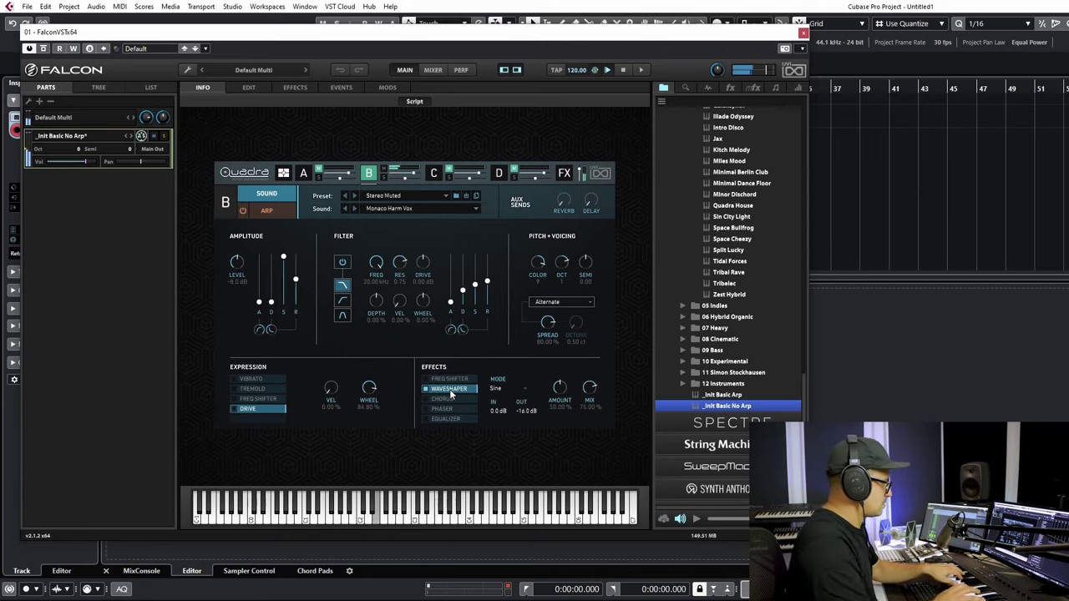
{"action": "left_click_drag", "start_coordinate": [553, 392], "coordinate": [562, 358]}
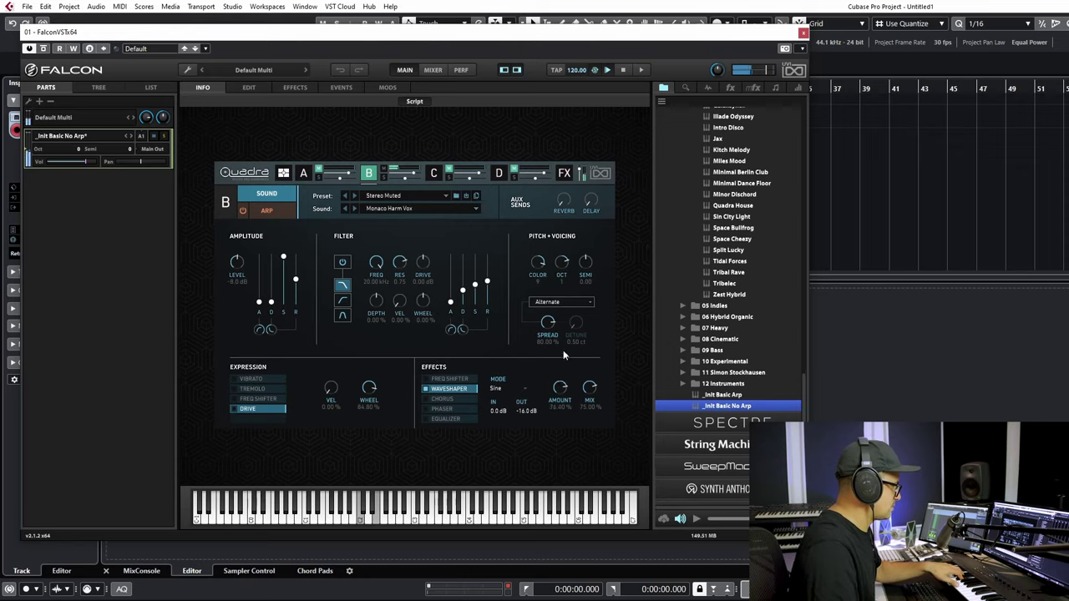
{"action": "left_click", "coordinate": [506, 421]}
{"action": "double_click", "coordinate": [559, 387]}
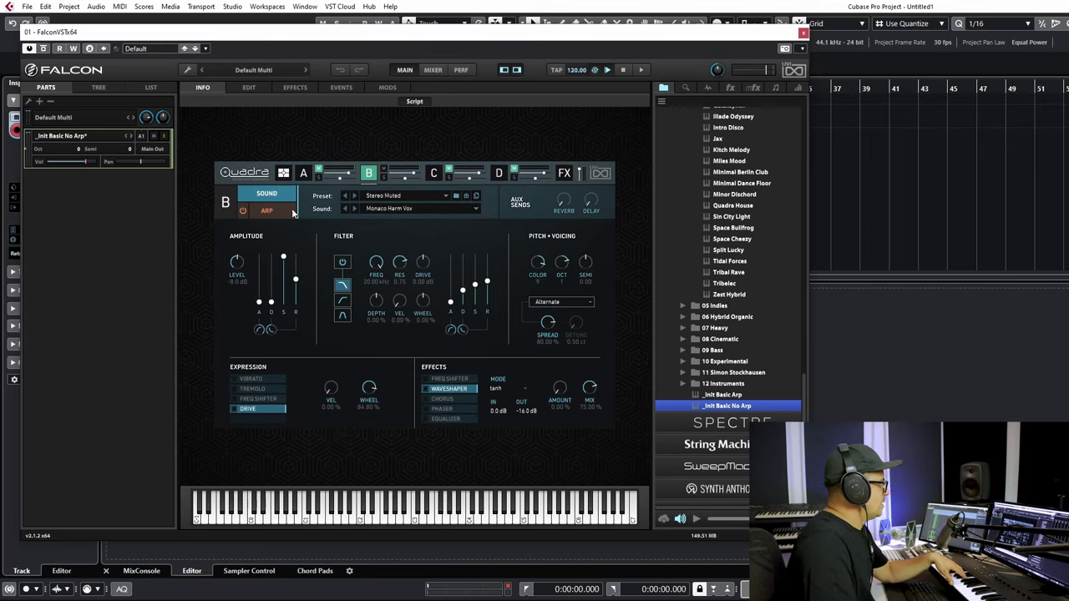
- Switch layer B's arp mode to Arpeggiator
{"action": "left_click", "coordinate": [267, 209]}
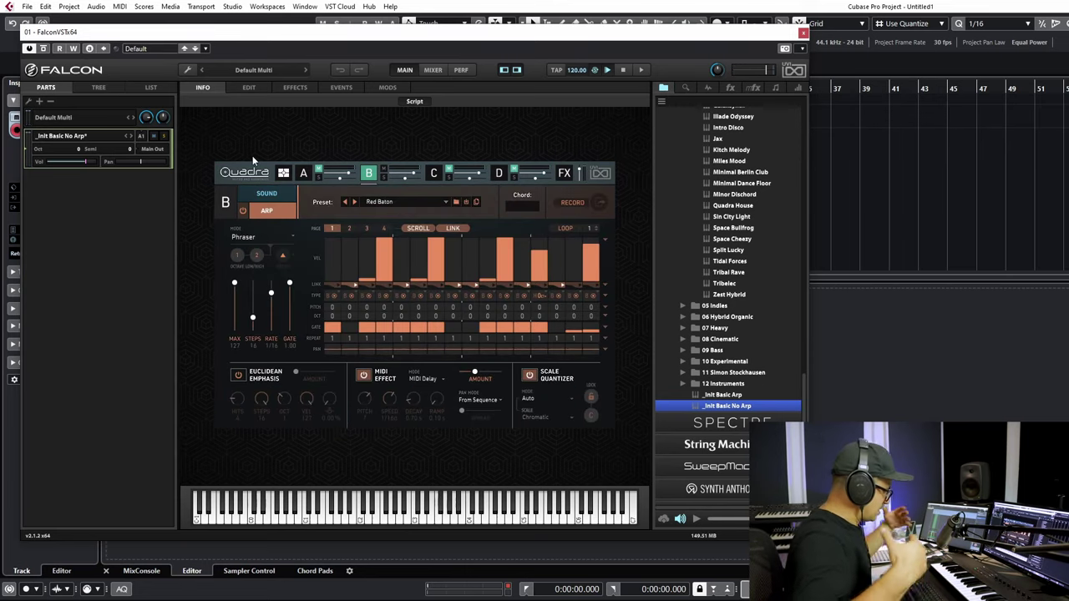
{"action": "left_click", "coordinate": [252, 237]}
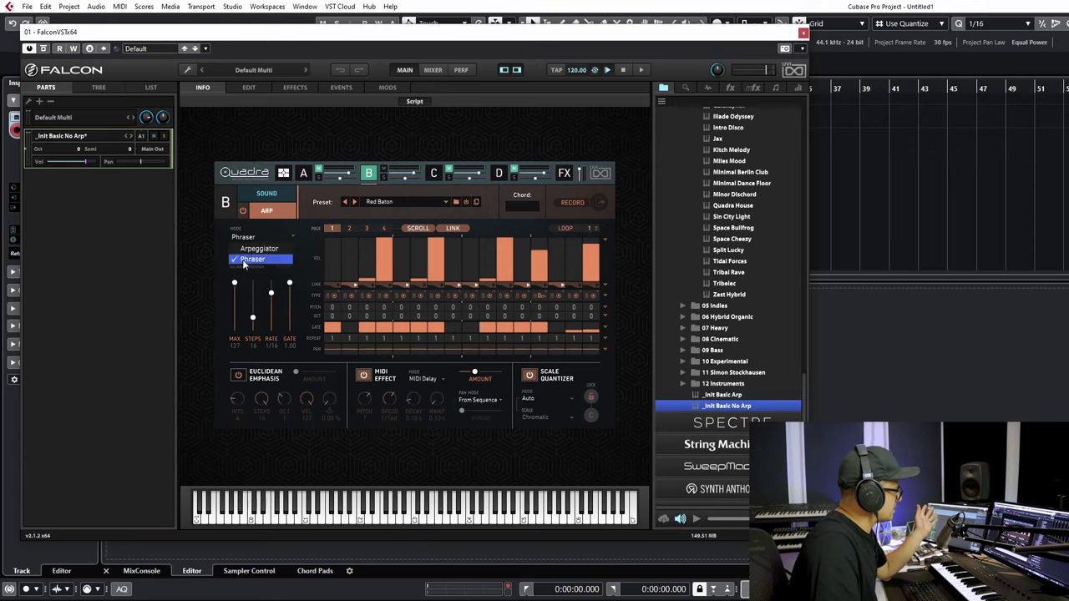
{"action": "left_click", "coordinate": [250, 257]}
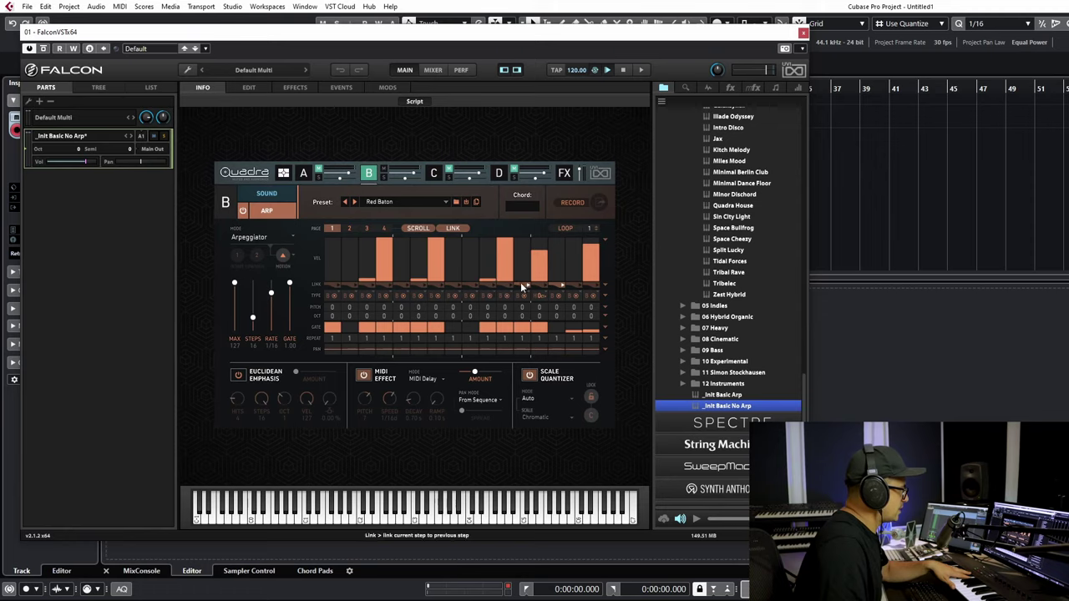
- Reset the step links of layer B's arpeggiator and randomize its step velocities
{"action": "left_click", "coordinate": [606, 283]}
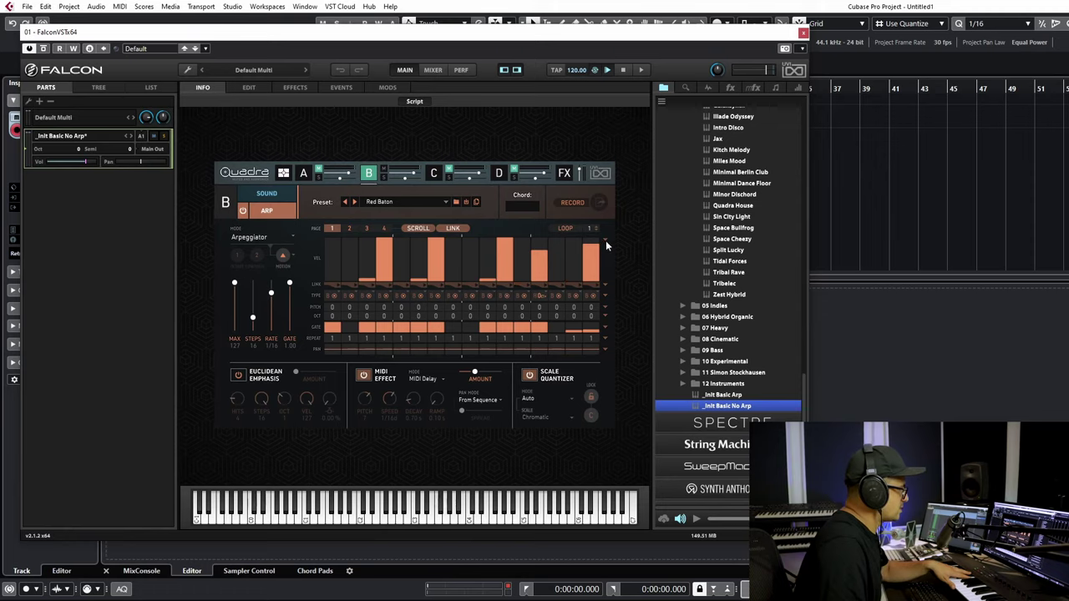
{"action": "left_click", "coordinate": [605, 240]}
{"action": "left_click", "coordinate": [625, 258]}
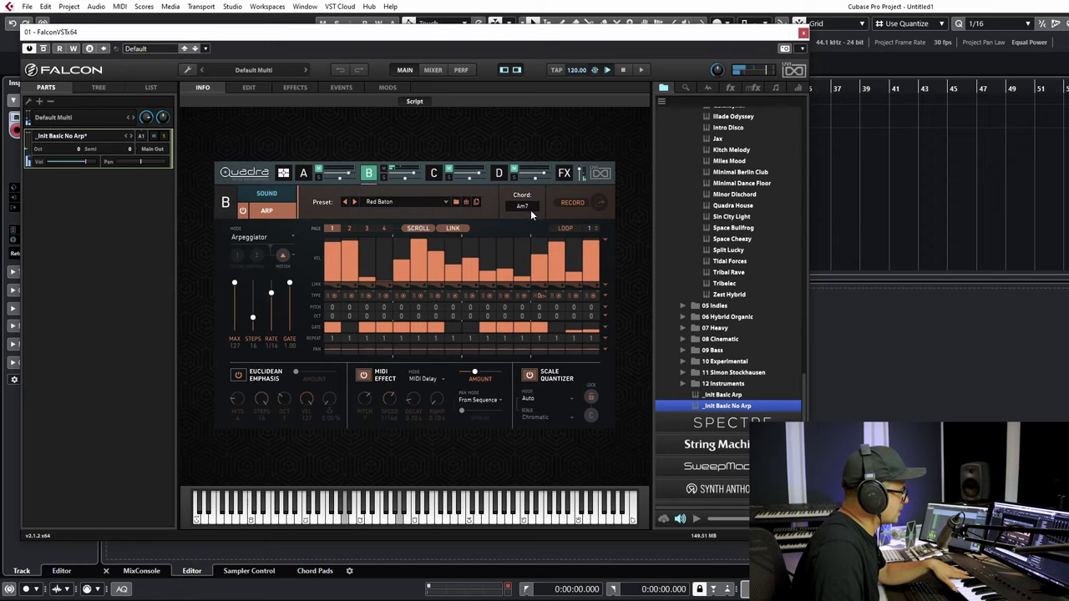
- Turn off layer B's Scale Quantizer, raise the fourth step's velocity, and set the sequence to 9 steps at a 1/8d rate
{"action": "left_click", "coordinate": [531, 379]}
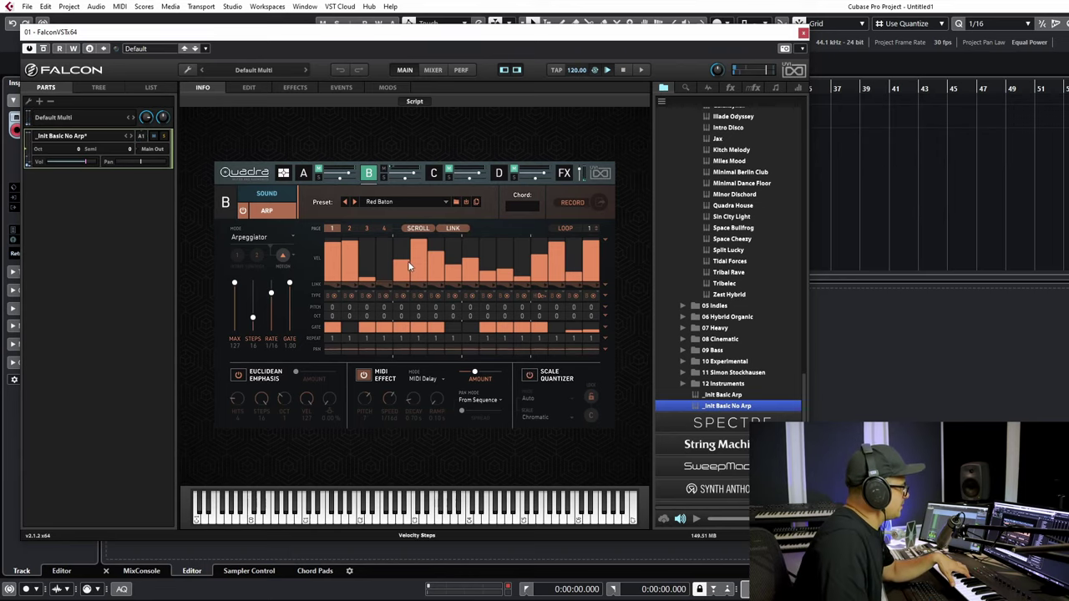
{"action": "left_click", "coordinate": [386, 276]}
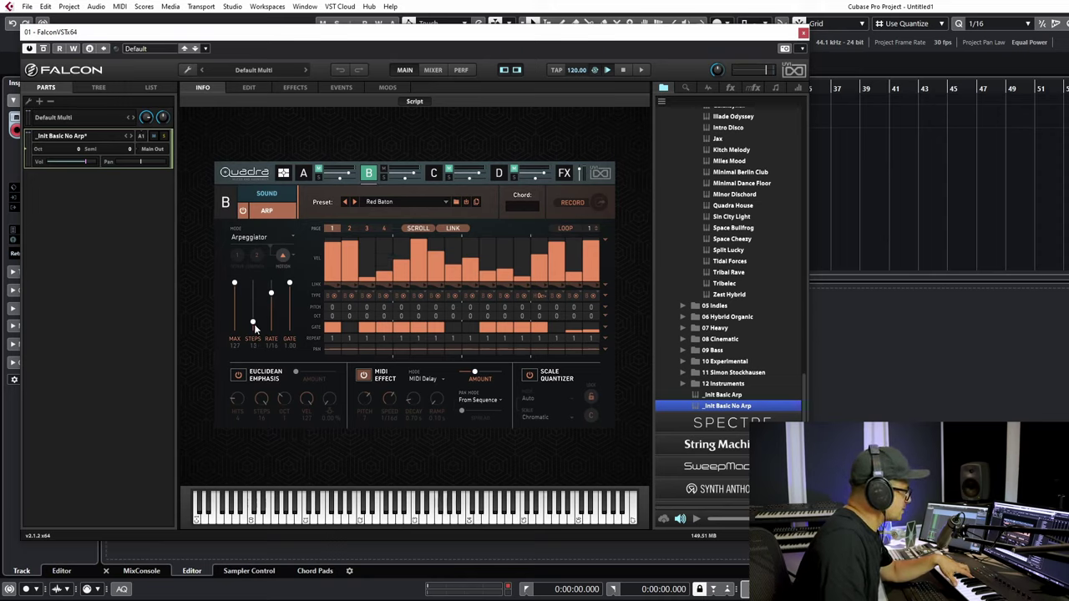
{"action": "left_click_drag", "start_coordinate": [255, 324], "coordinate": [271, 302]}
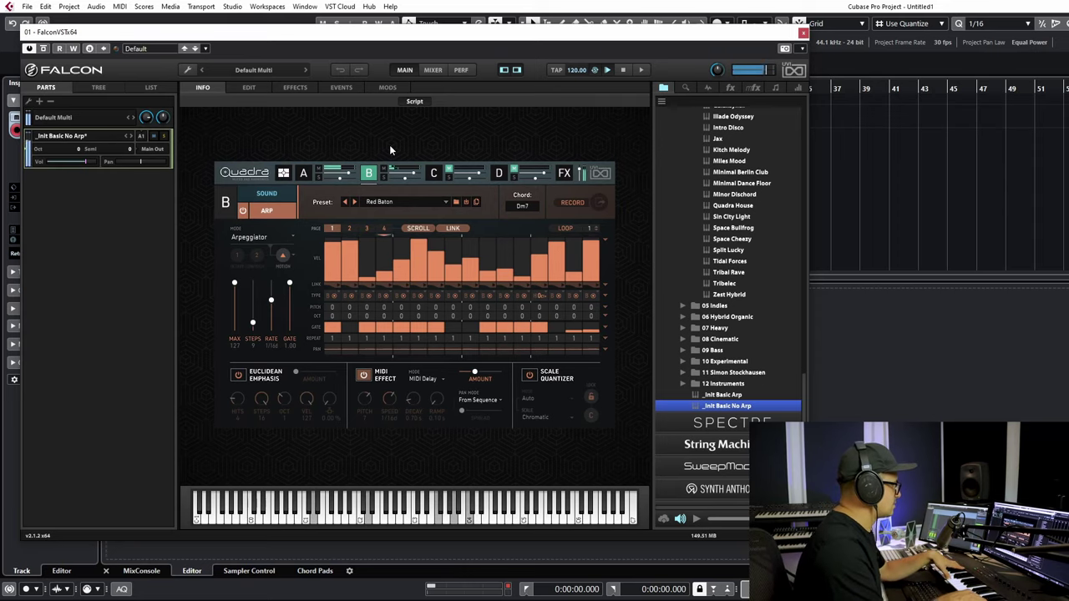
{"action": "left_click_drag", "start_coordinate": [270, 299], "coordinate": [271, 310]}
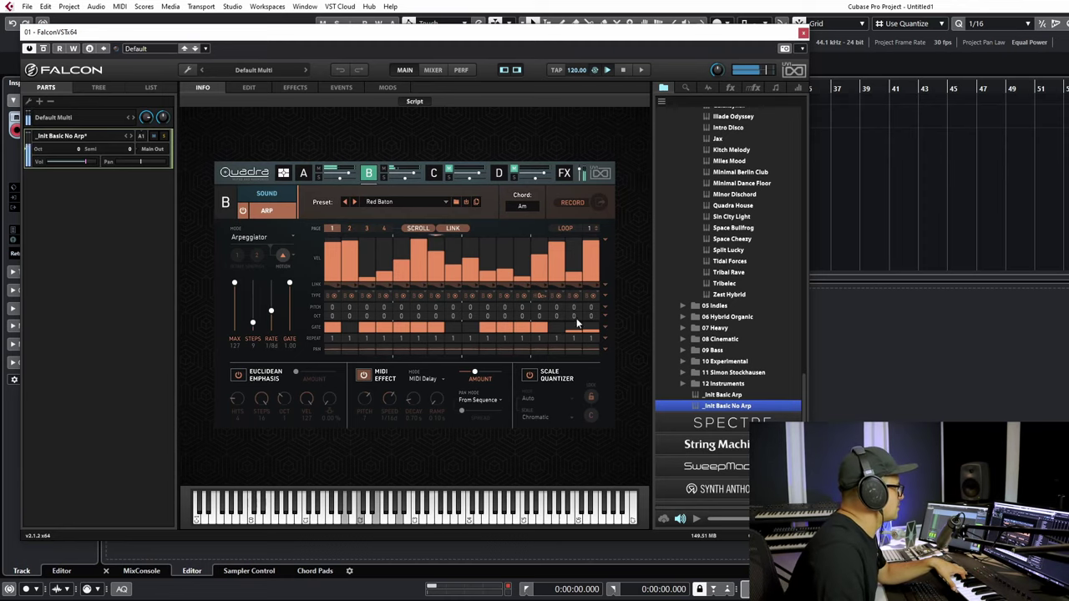
- Return from layer B to layer A's sound settings and set layer A's level to -6.6 dB
{"action": "left_click", "coordinate": [266, 192]}
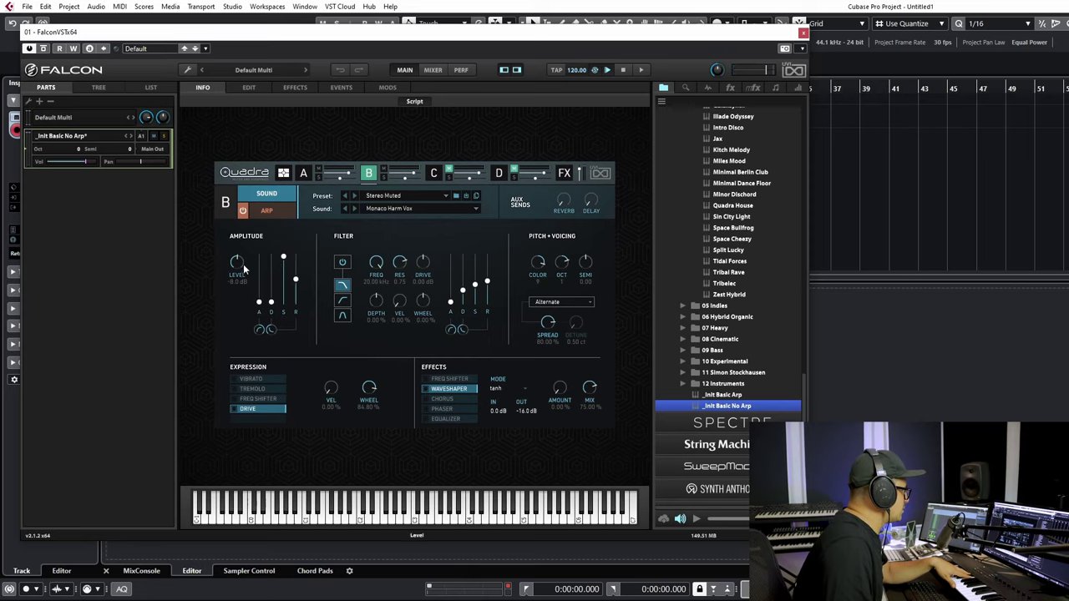
{"action": "left_click", "coordinate": [266, 210]}
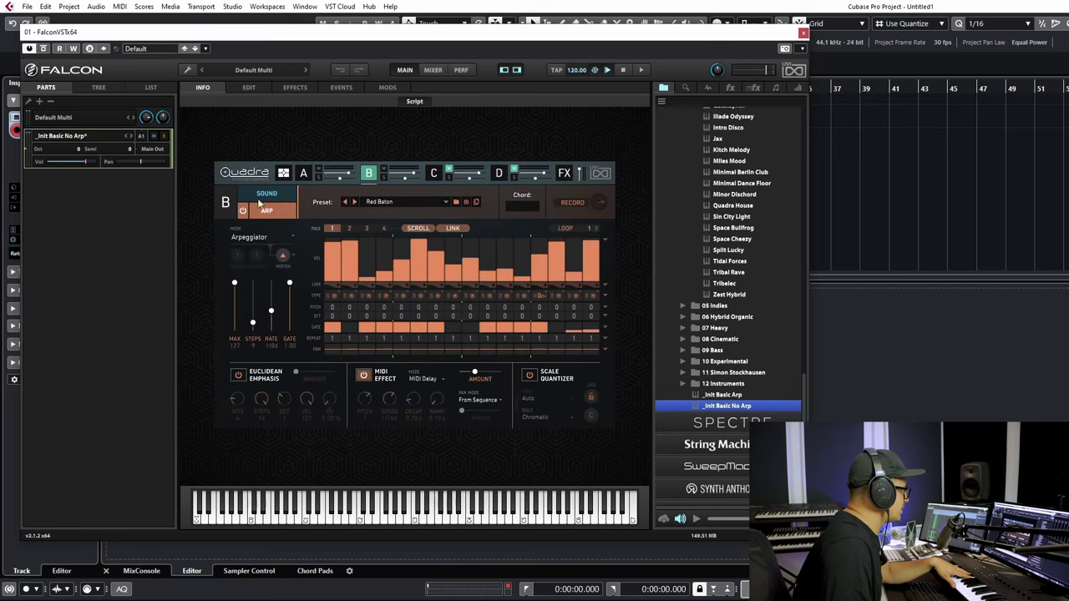
{"action": "left_click", "coordinate": [258, 203]}
{"action": "left_click", "coordinate": [303, 173]}
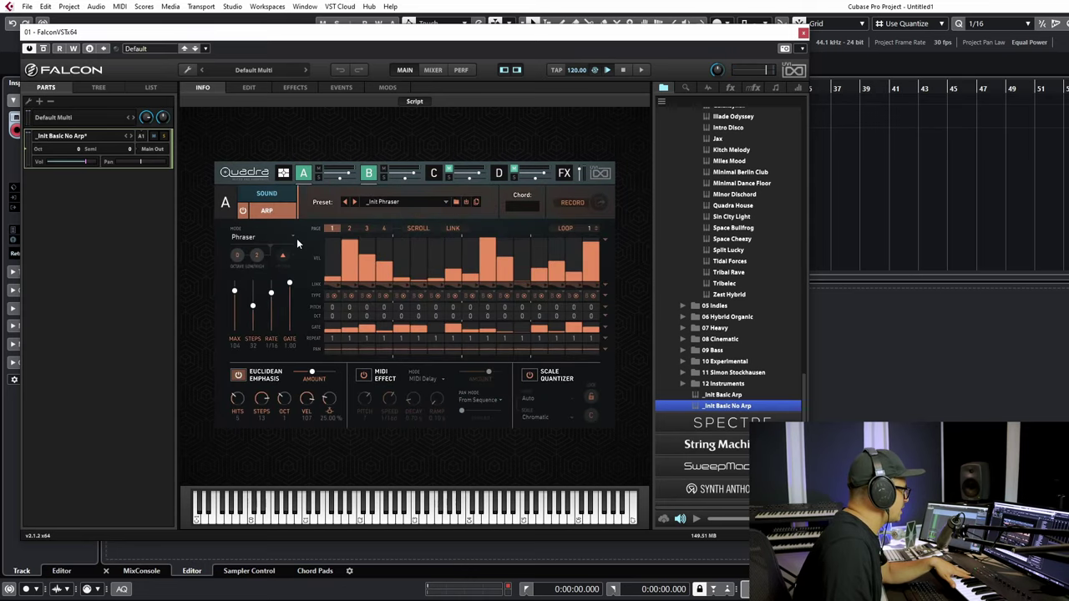
{"action": "left_click", "coordinate": [261, 203]}
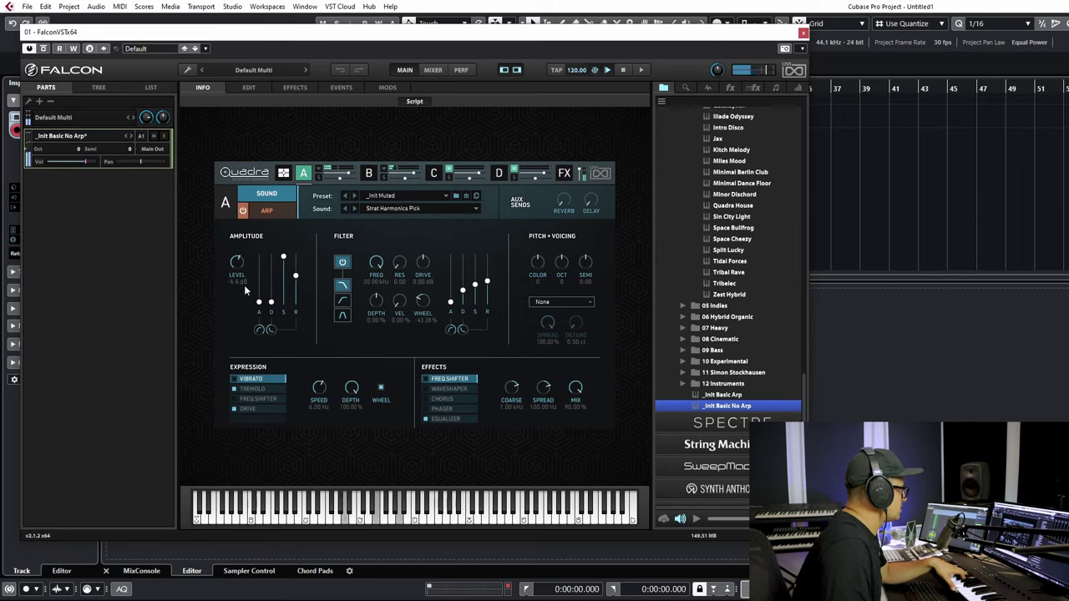
- Set layer B's level to -4.0 dB and raise its reverb and delay sends
{"action": "left_click", "coordinate": [365, 175]}
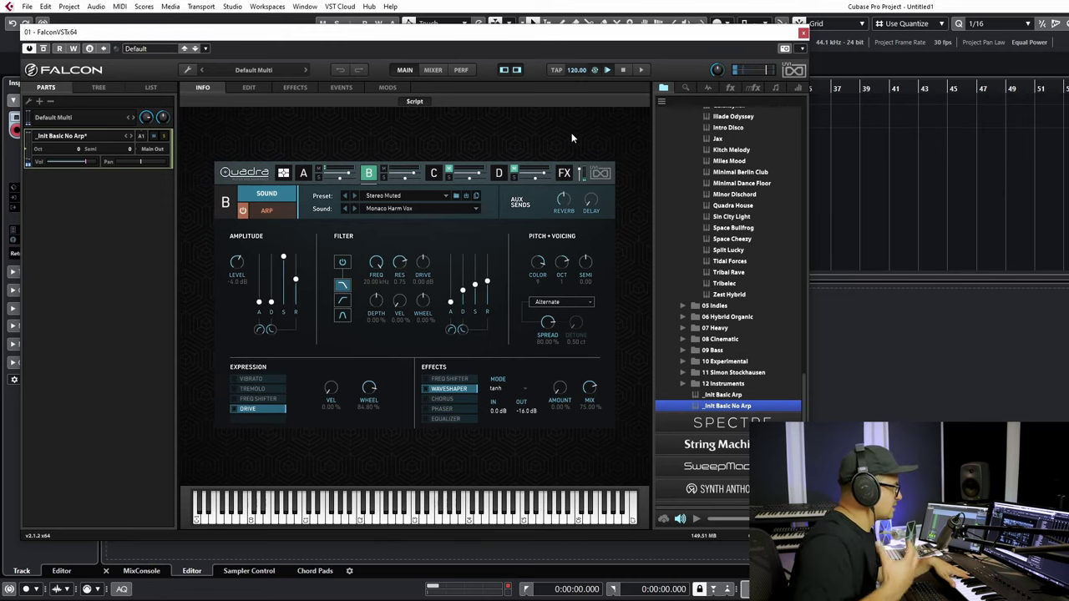
{"action": "left_click_drag", "start_coordinate": [591, 200], "coordinate": [614, 97]}
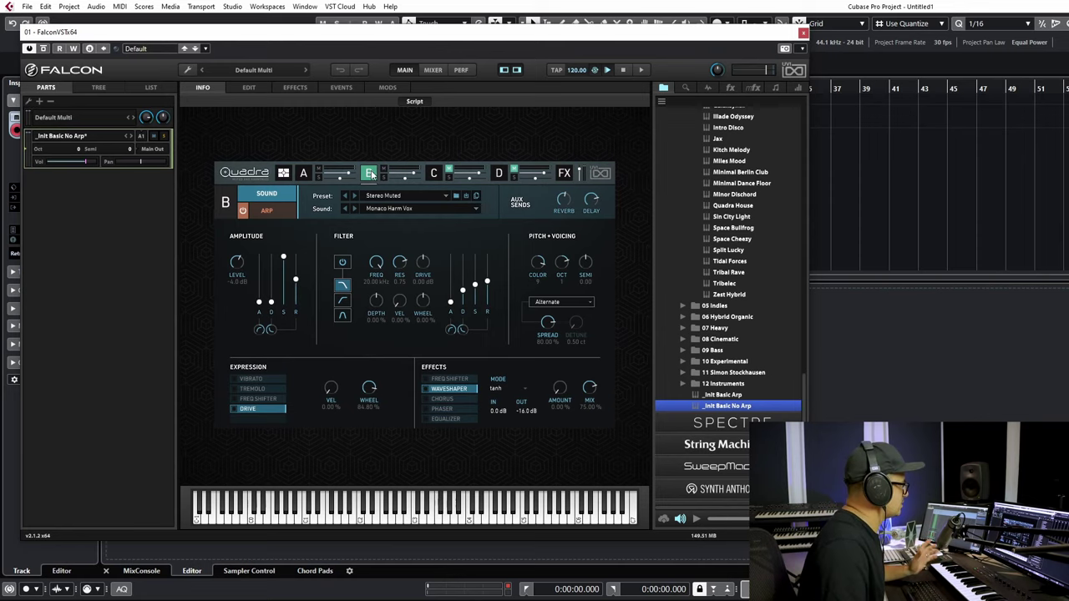
- Change layer C's sound to Piano Harmonics from the Keyboards category
{"action": "left_click", "coordinate": [434, 173]}
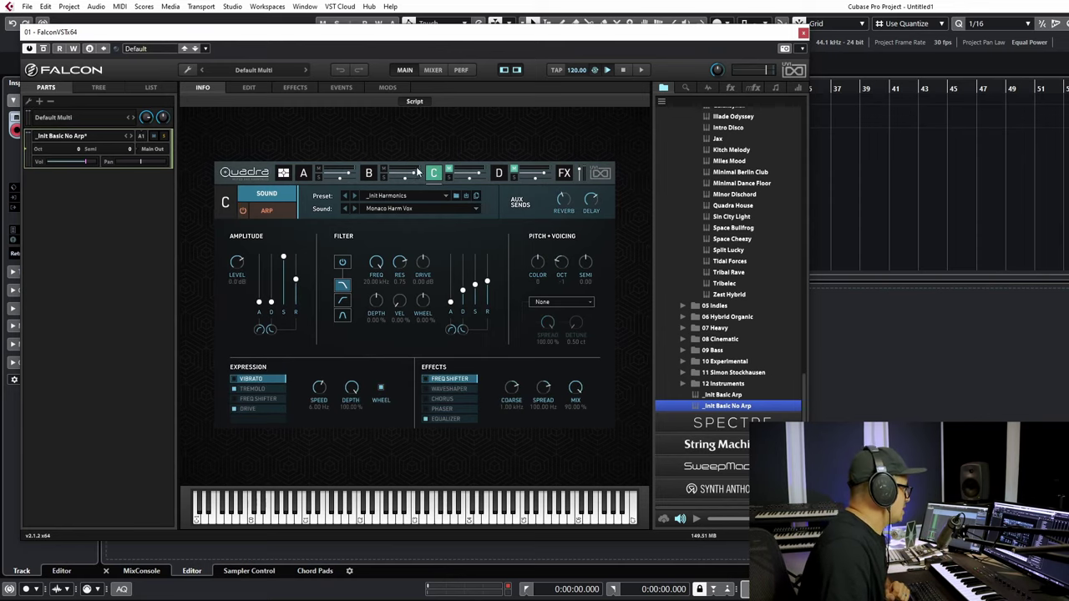
{"action": "left_click", "coordinate": [374, 209]}
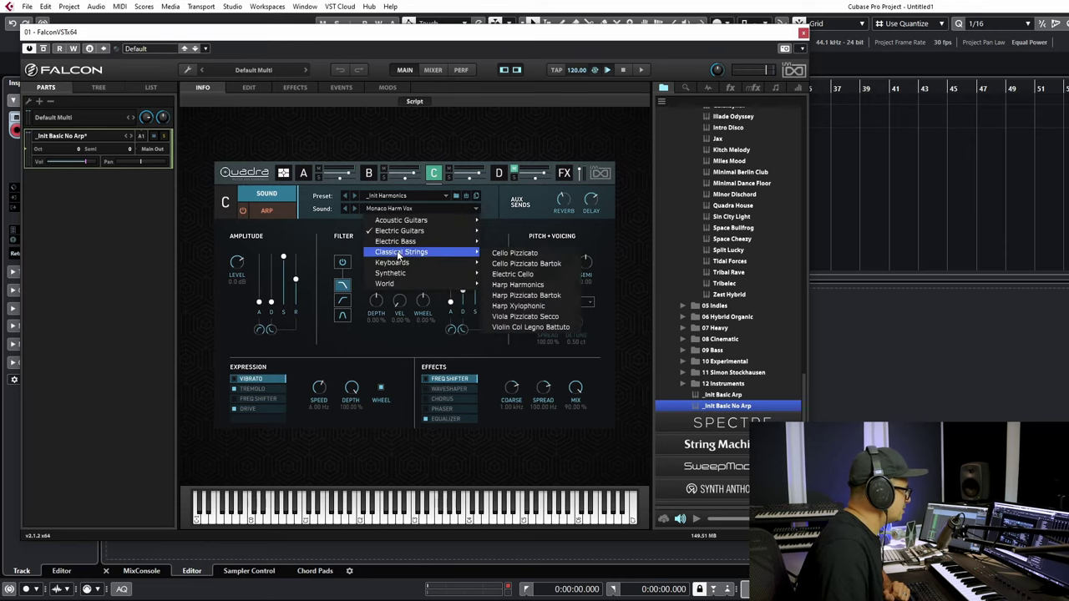
{"action": "mouse_move", "coordinate": [397, 263]}
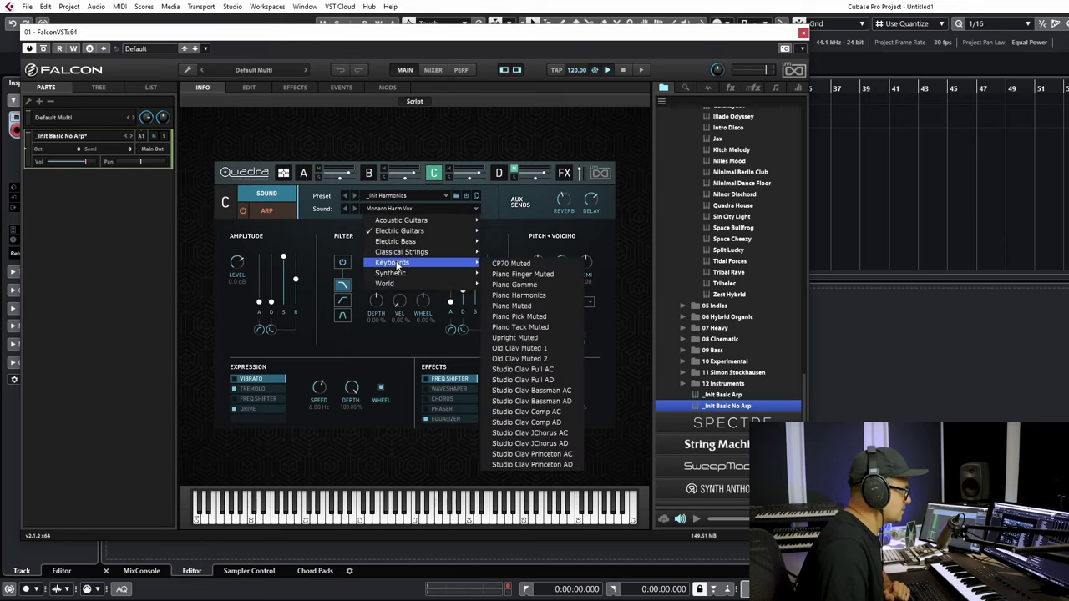
{"action": "left_click", "coordinate": [535, 296]}
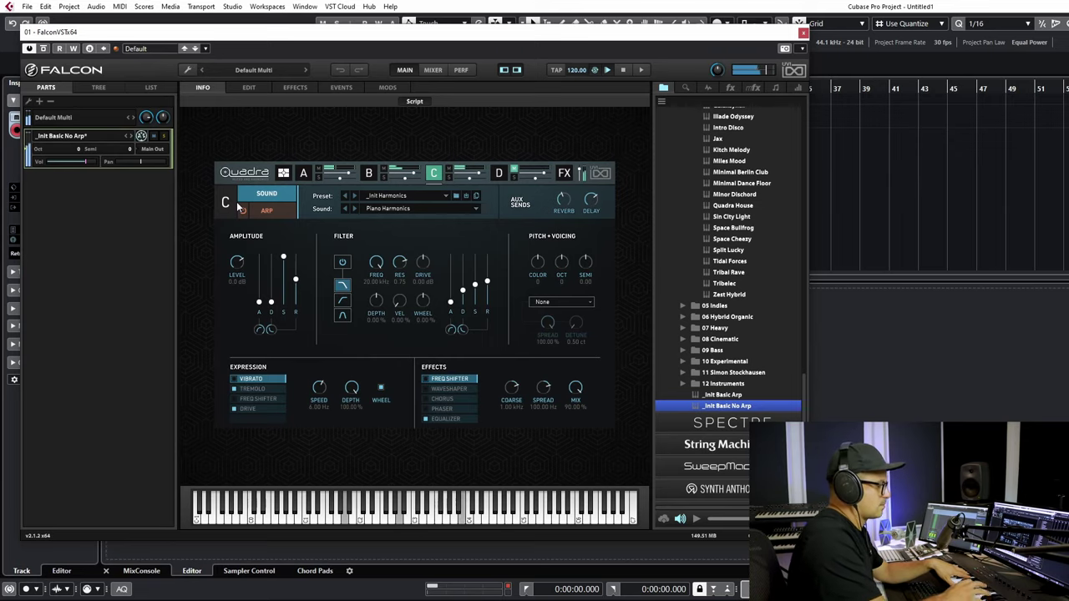
- Turn on layer C's arpeggiator and clear its step velocities except on steps 3, 6 and 12, then return to the sound settings
{"action": "left_click", "coordinate": [250, 214]}
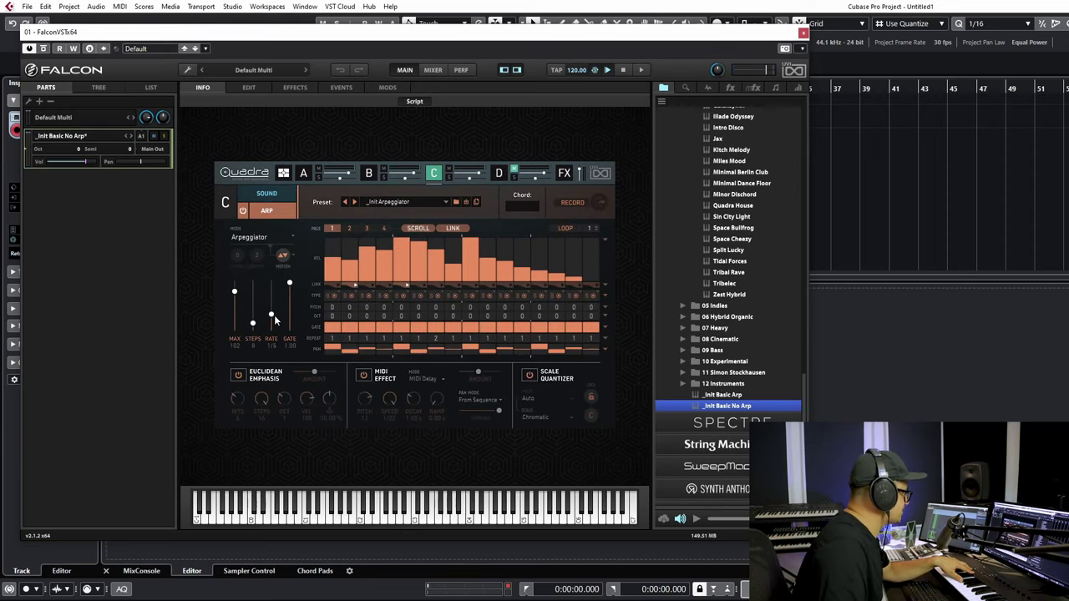
{"action": "mouse_move", "coordinate": [333, 280]}
{"action": "left_mouse_down"}
{"action": "mouse_move", "coordinate": [397, 271]}
{"action": "mouse_move", "coordinate": [387, 294]}
{"action": "mouse_move", "coordinate": [385, 266]}
{"action": "mouse_move", "coordinate": [429, 276]}
{"action": "mouse_move", "coordinate": [432, 213]}
{"action": "mouse_move", "coordinate": [421, 224]}
{"action": "mouse_move", "coordinate": [434, 251]}
{"action": "left_mouse_up"}
{"action": "left_click_drag", "start_coordinate": [474, 272], "coordinate": [444, 286]}
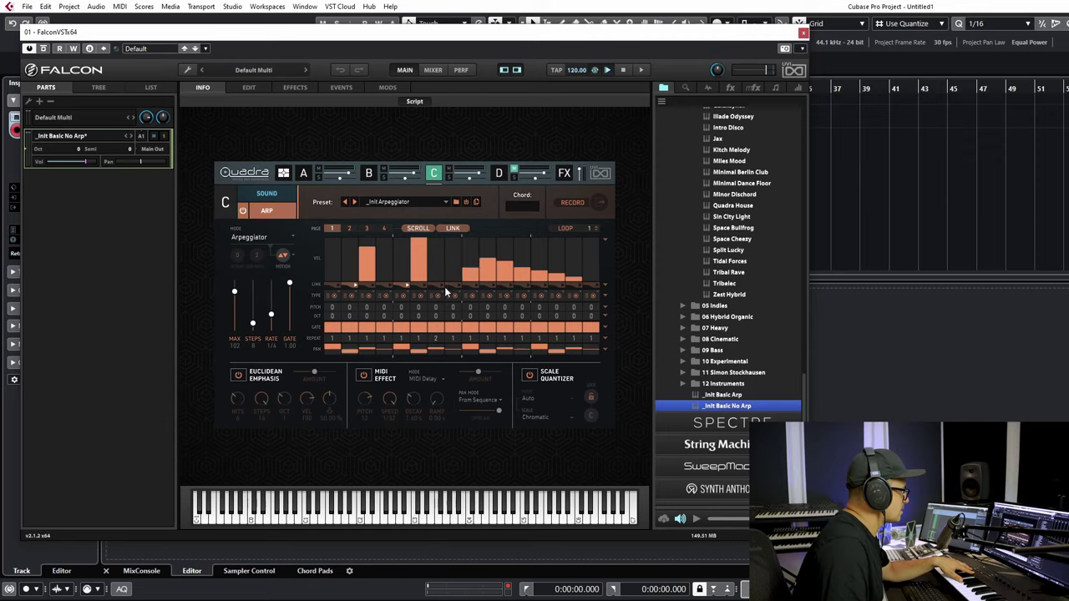
{"action": "mouse_move", "coordinate": [519, 283]}
{"action": "left_mouse_down"}
{"action": "mouse_move", "coordinate": [531, 226]}
{"action": "mouse_move", "coordinate": [542, 281]}
{"action": "mouse_move", "coordinate": [563, 291]}
{"action": "mouse_move", "coordinate": [502, 292]}
{"action": "left_mouse_up"}
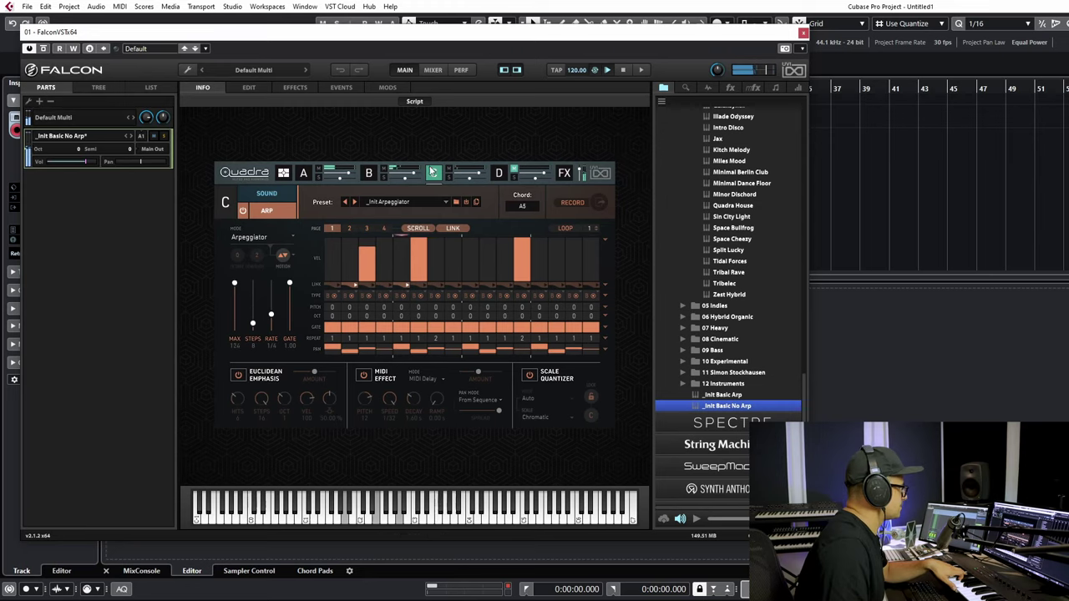
{"action": "left_click", "coordinate": [266, 193]}
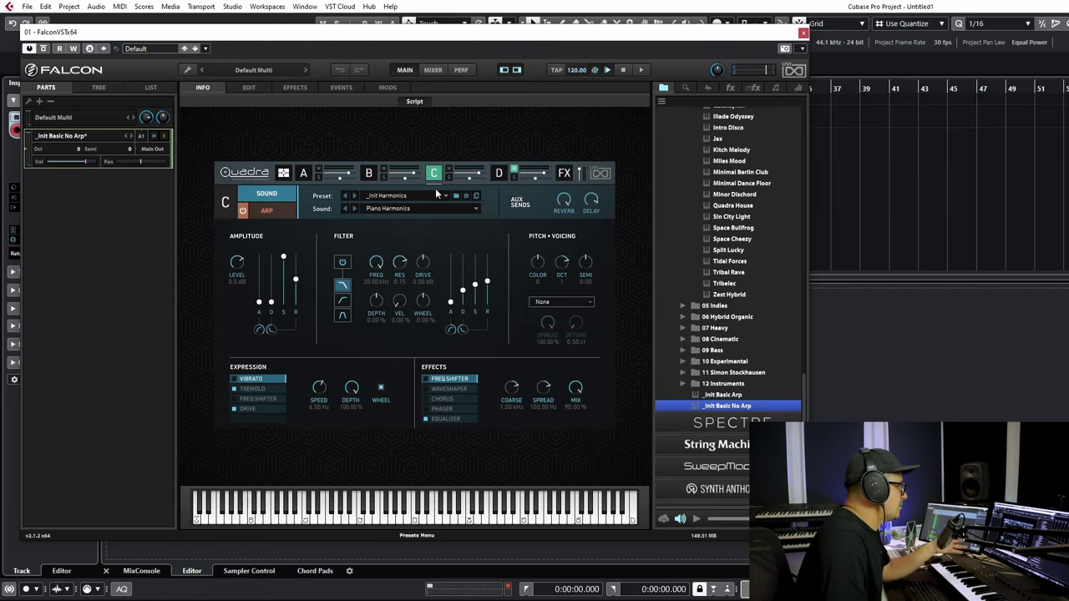
- Open layer D's sound settings and look through its sound categories and preset list
{"action": "left_click", "coordinate": [498, 173]}
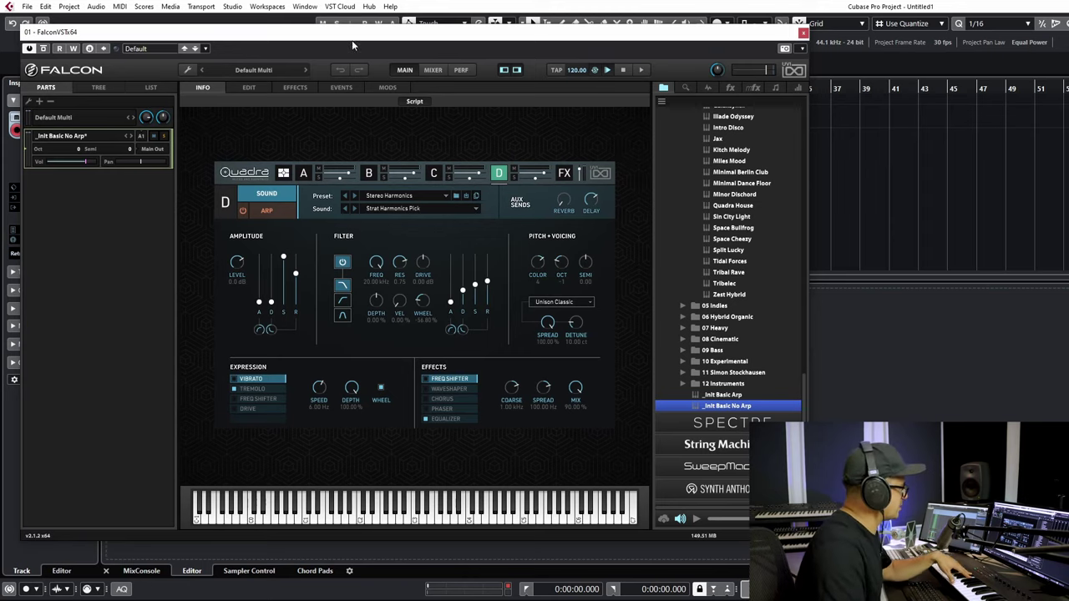
{"action": "left_click", "coordinate": [397, 208]}
{"action": "left_click", "coordinate": [405, 206]}
{"action": "left_click", "coordinate": [396, 208]}
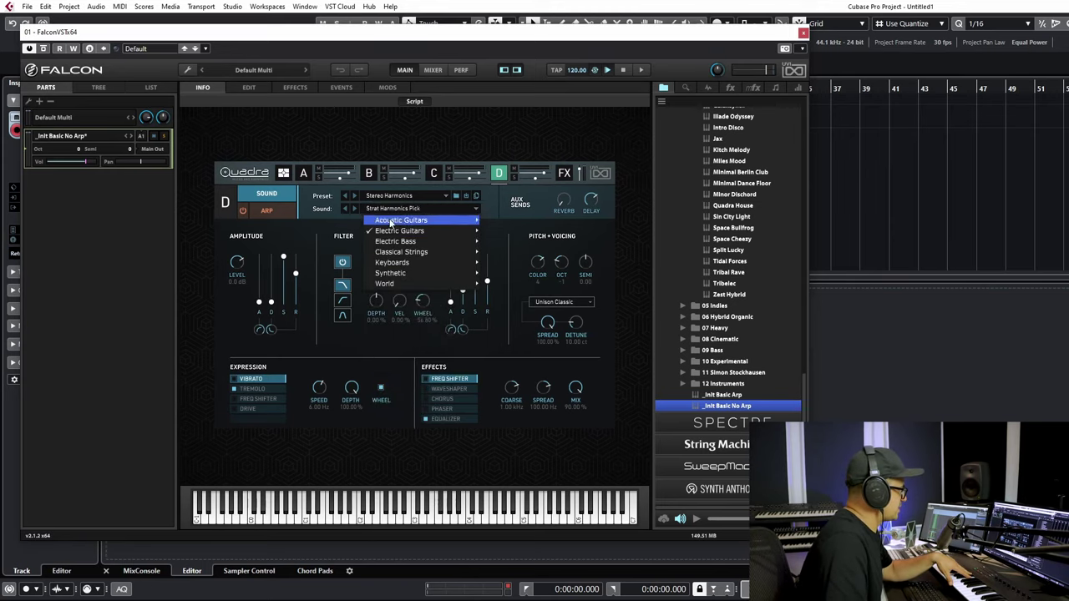
{"action": "left_click", "coordinate": [370, 198]}
{"action": "left_click", "coordinate": [376, 200]}
{"action": "left_click", "coordinate": [380, 202]}
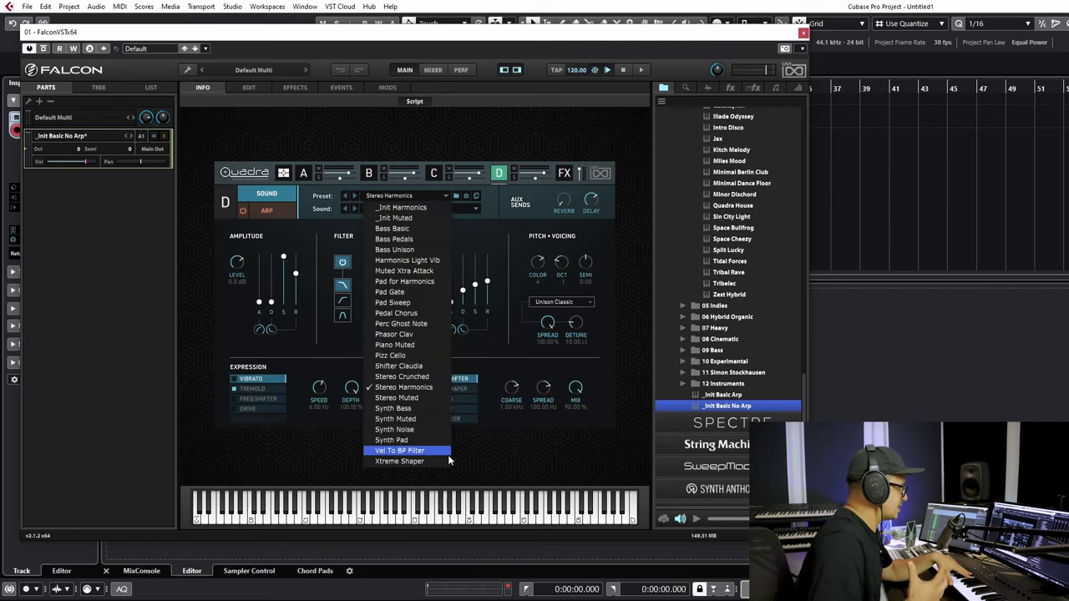
{"action": "left_click", "coordinate": [353, 218]}
- Load the synthetic analog sound Noised 1 Full on layer D and turn off its Tremolo expression
{"action": "left_click", "coordinate": [409, 207]}
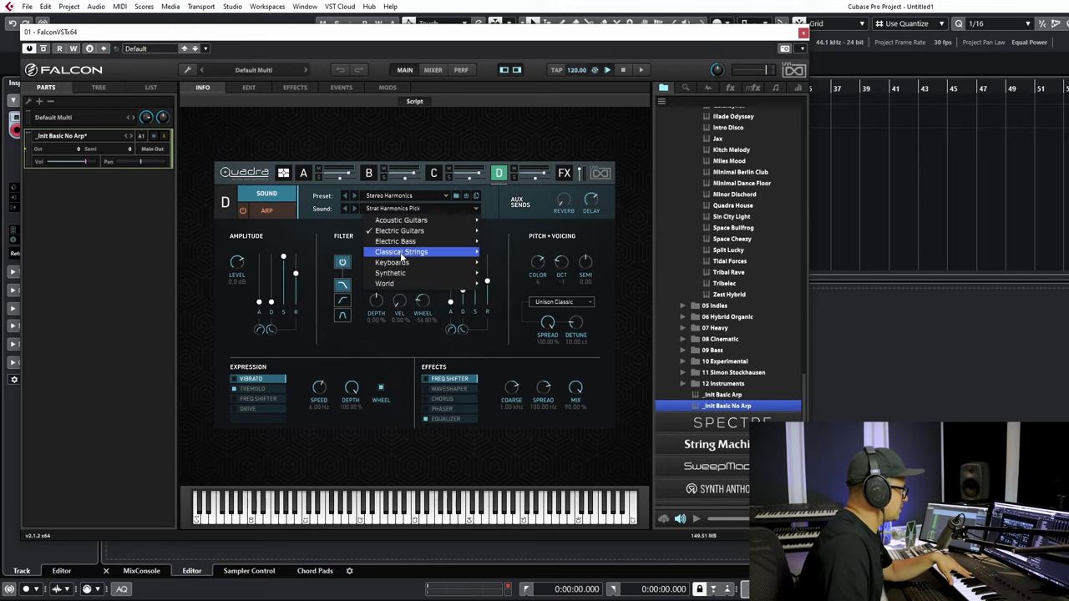
{"action": "mouse_move", "coordinate": [394, 273]}
{"action": "mouse_move", "coordinate": [501, 274]}
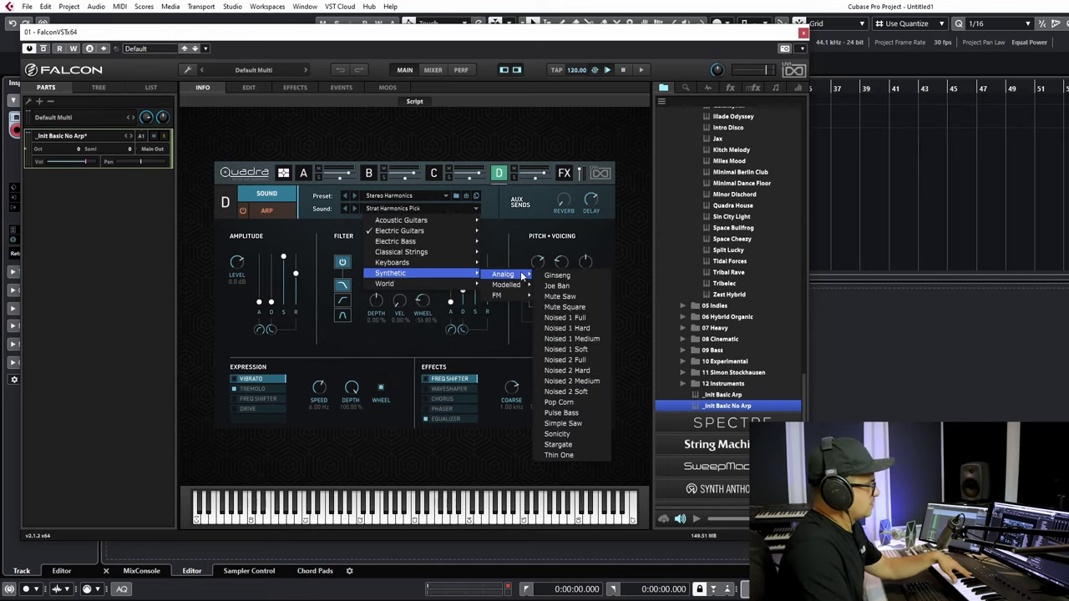
{"action": "left_click", "coordinate": [591, 317]}
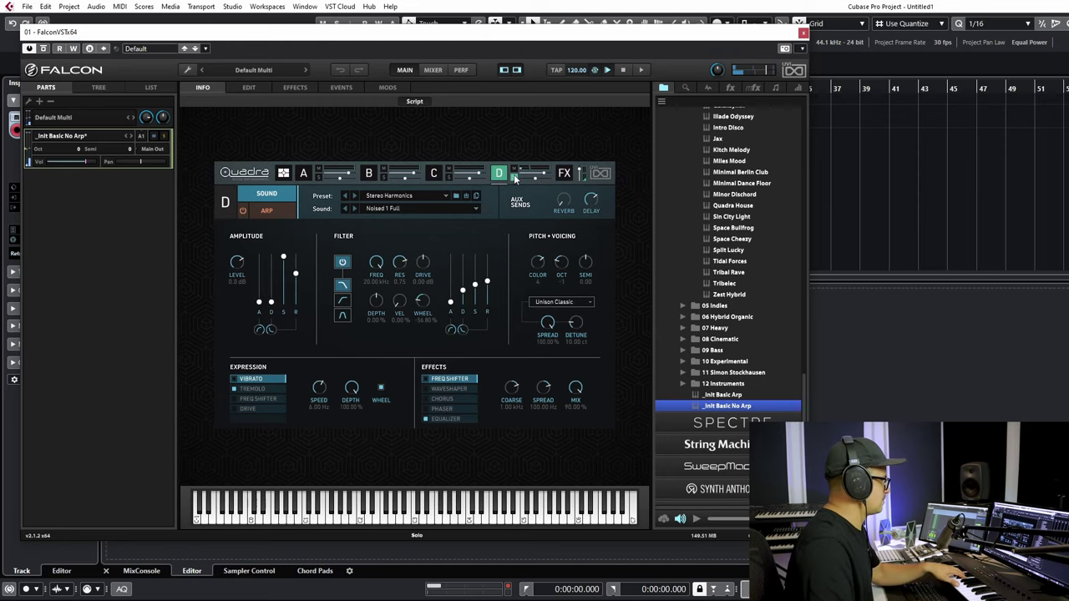
{"action": "left_click", "coordinate": [234, 388]}
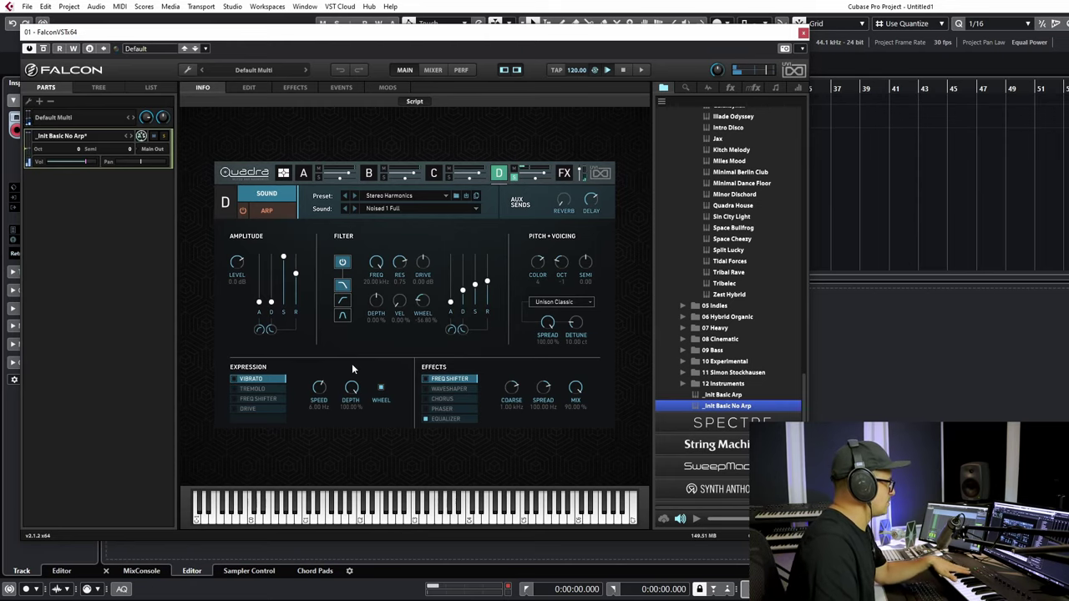
- Shape layer D's arpeggiator pattern by clearing the step velocities except on steps 1, 4, 7, 10 and 13, with varied heights
{"action": "left_click", "coordinate": [282, 210]}
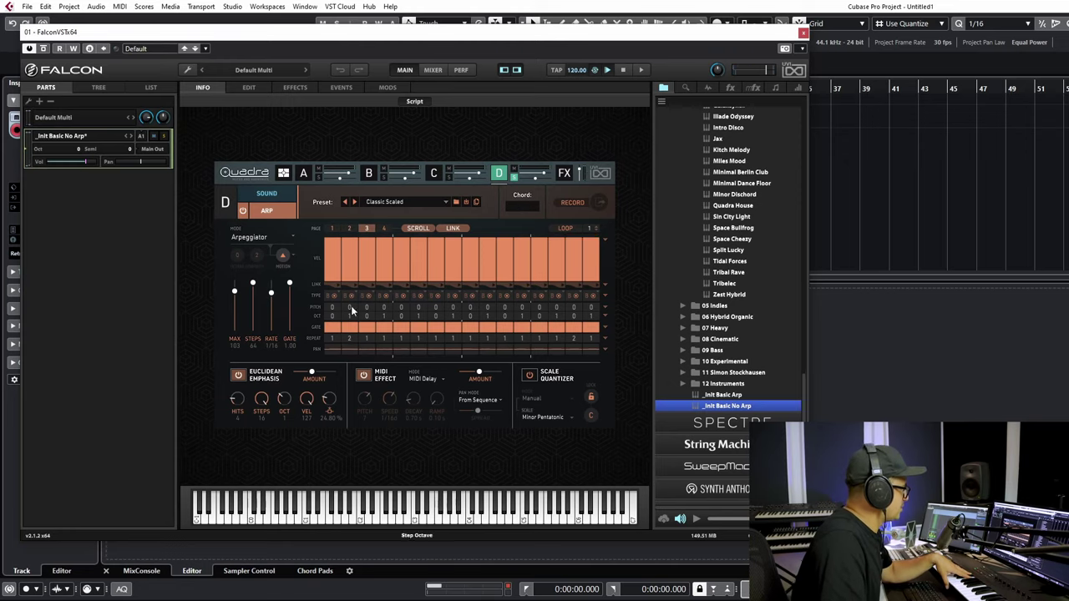
{"action": "mouse_move", "coordinate": [349, 279]}
{"action": "left_mouse_down"}
{"action": "mouse_move", "coordinate": [347, 314]}
{"action": "mouse_move", "coordinate": [642, 330]}
{"action": "left_mouse_up"}
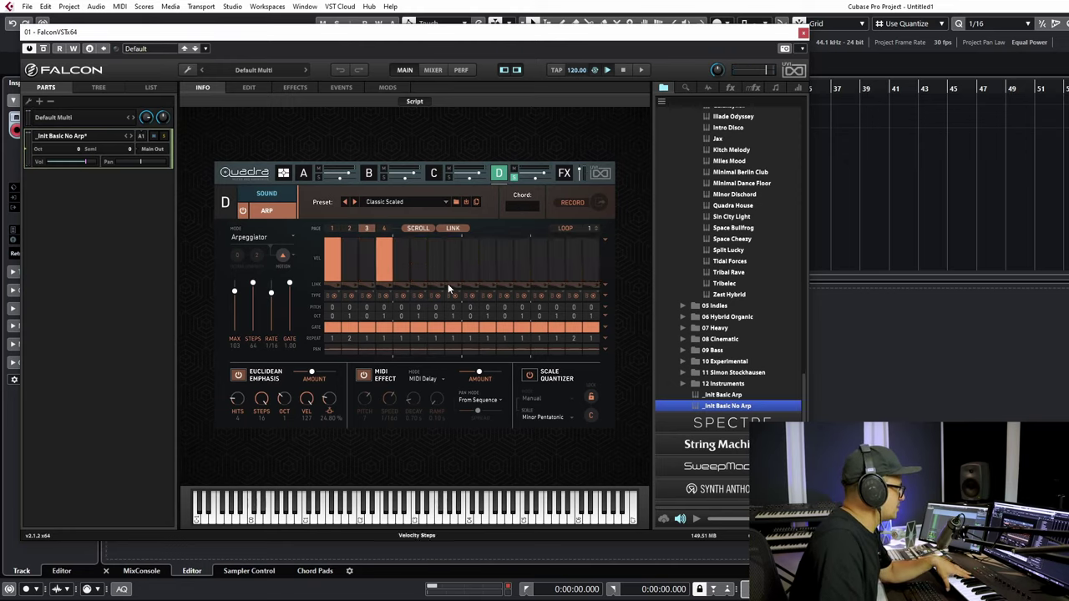
{"action": "left_click", "coordinate": [384, 246]}
{"action": "left_click", "coordinate": [385, 263]}
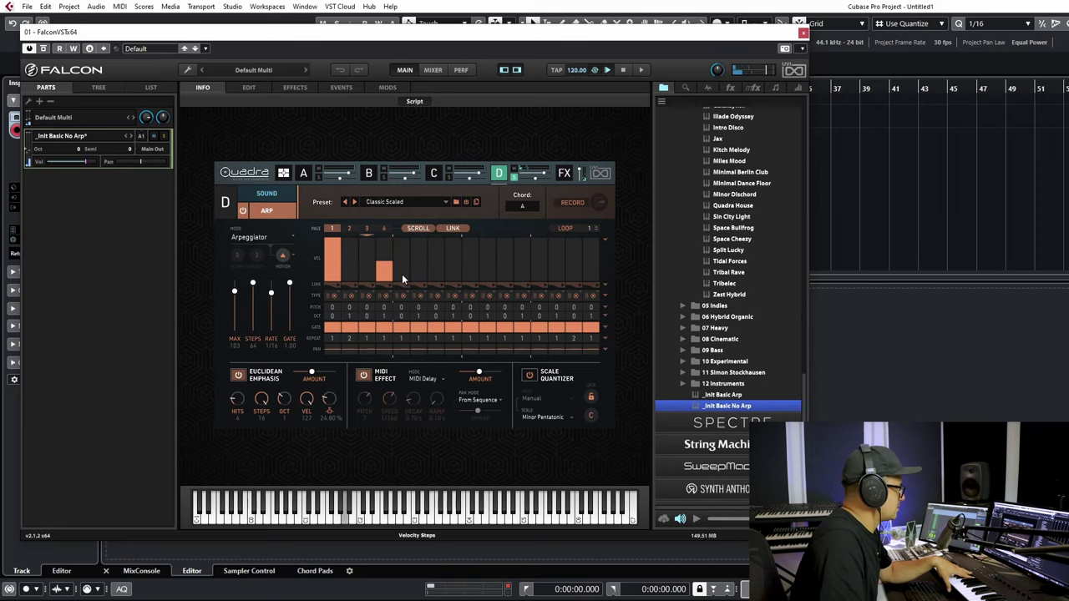
{"action": "left_click", "coordinate": [434, 256]}
{"action": "left_click", "coordinate": [435, 248]}
{"action": "left_click", "coordinate": [486, 257]}
{"action": "left_click", "coordinate": [486, 262]}
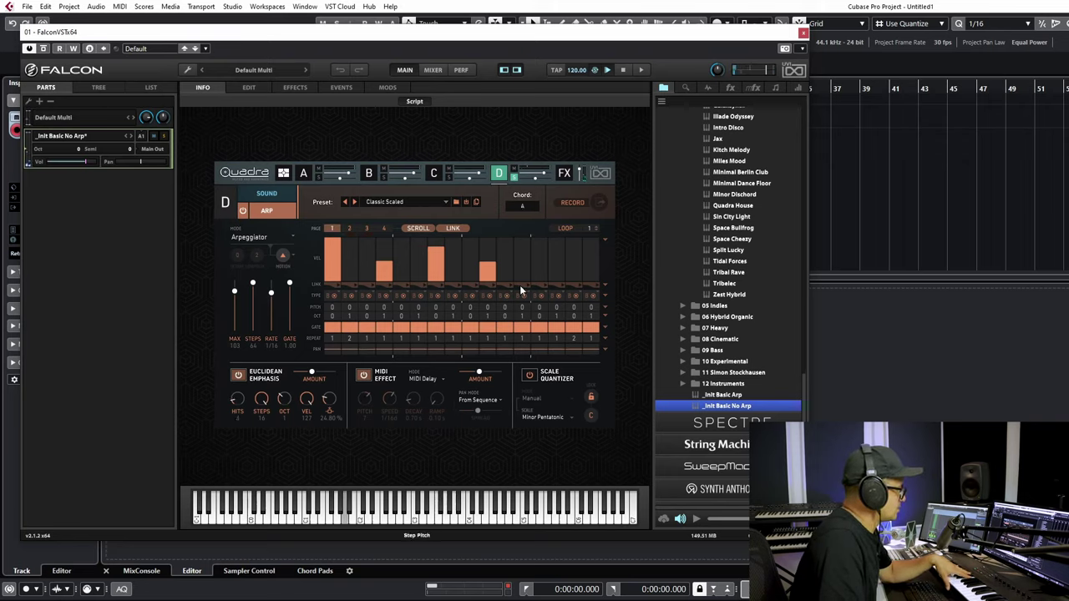
{"action": "left_click_drag", "start_coordinate": [551, 272], "coordinate": [540, 245]}
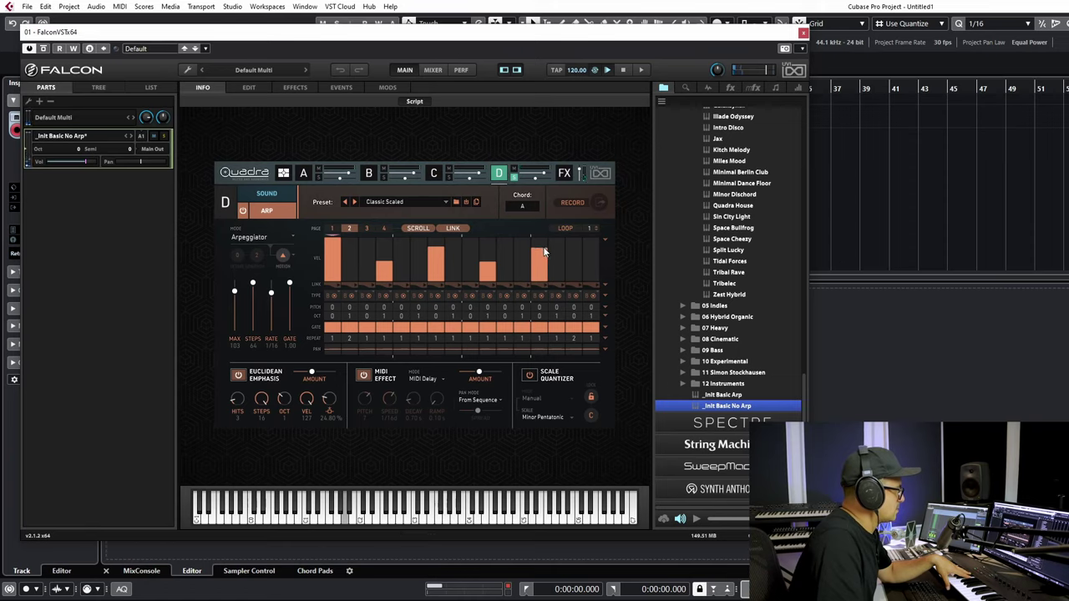
- Raise the velocities of steps 15 and 16 on layer D and adjust the Euclidean Emphasis amount, trying 26.25% and 0%
{"action": "left_click_drag", "start_coordinate": [311, 372], "coordinate": [305, 372]}
{"action": "left_click_drag", "start_coordinate": [573, 257], "coordinate": [591, 243]}
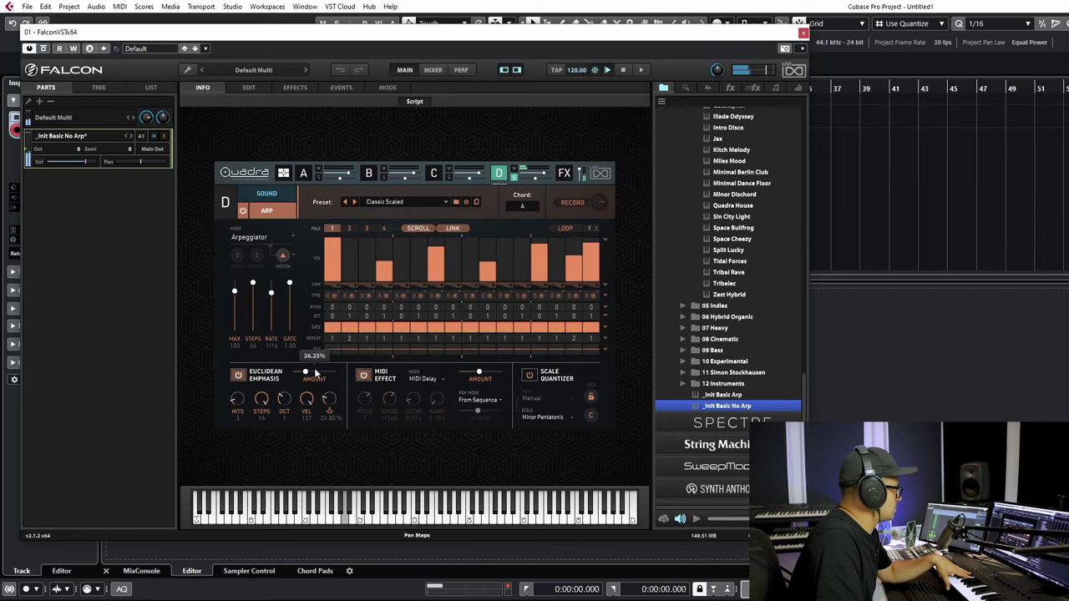
{"action": "left_click_drag", "start_coordinate": [306, 372], "coordinate": [278, 376]}
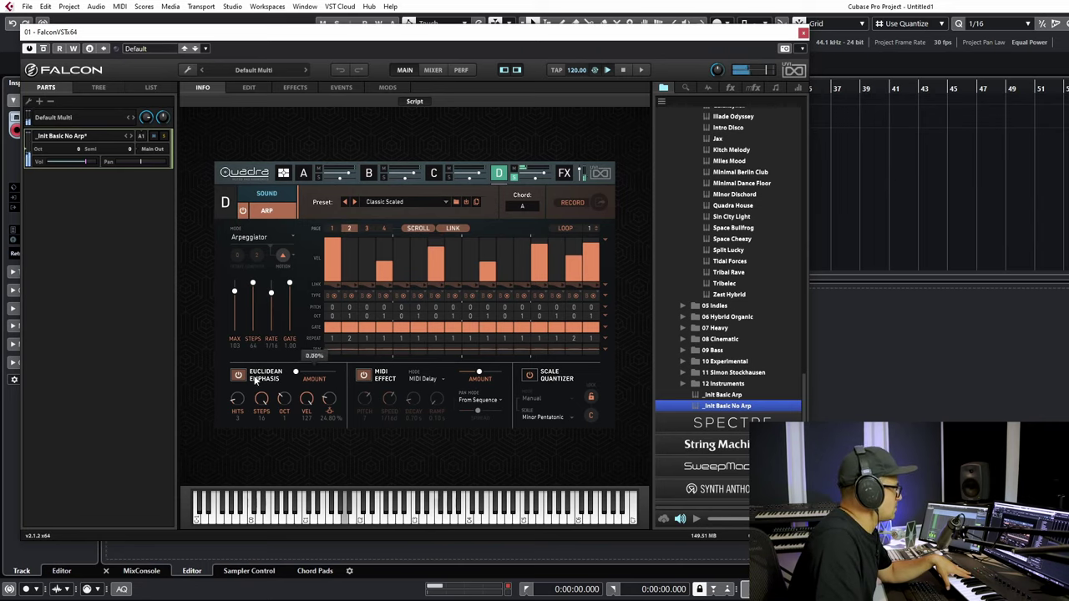
{"action": "left_click_drag", "start_coordinate": [272, 380], "coordinate": [307, 396]}
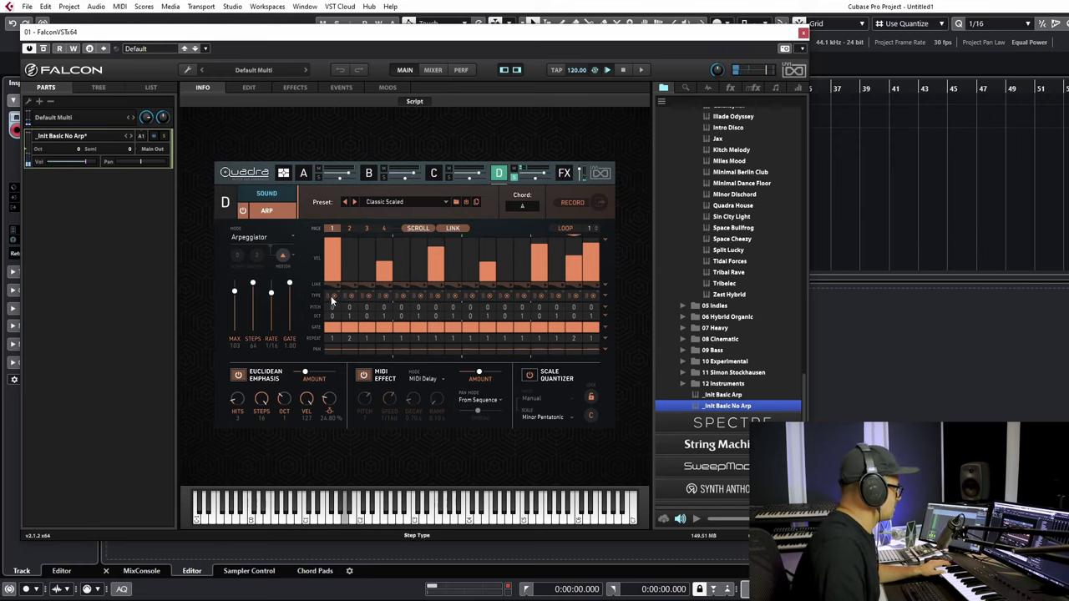
- Choose the Phraser mode for layer D's arpeggiator and return to the layer's sound settings
{"action": "left_click", "coordinate": [254, 237]}
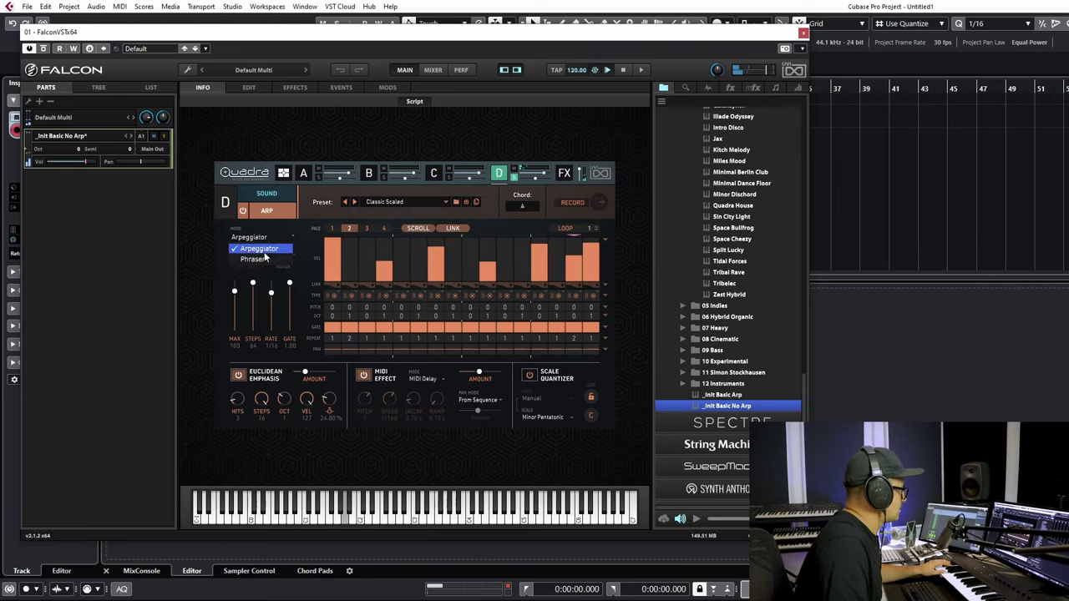
{"action": "left_click", "coordinate": [263, 257]}
{"action": "left_click", "coordinate": [267, 192]}
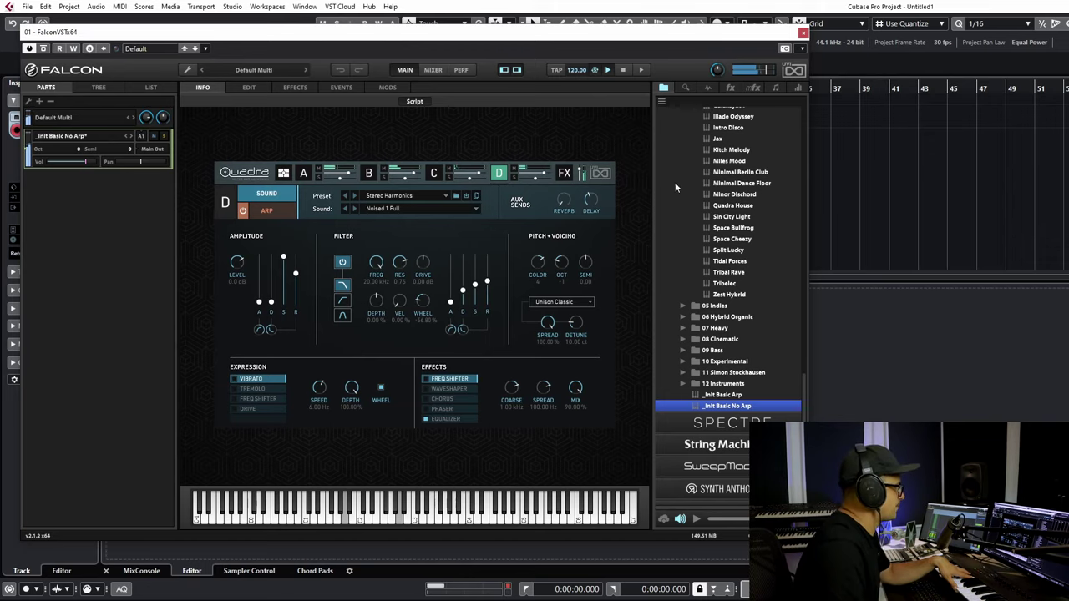
- Turn on layer D's Waveshaper effect and set its amount to 60%
{"action": "left_click", "coordinate": [425, 389]}
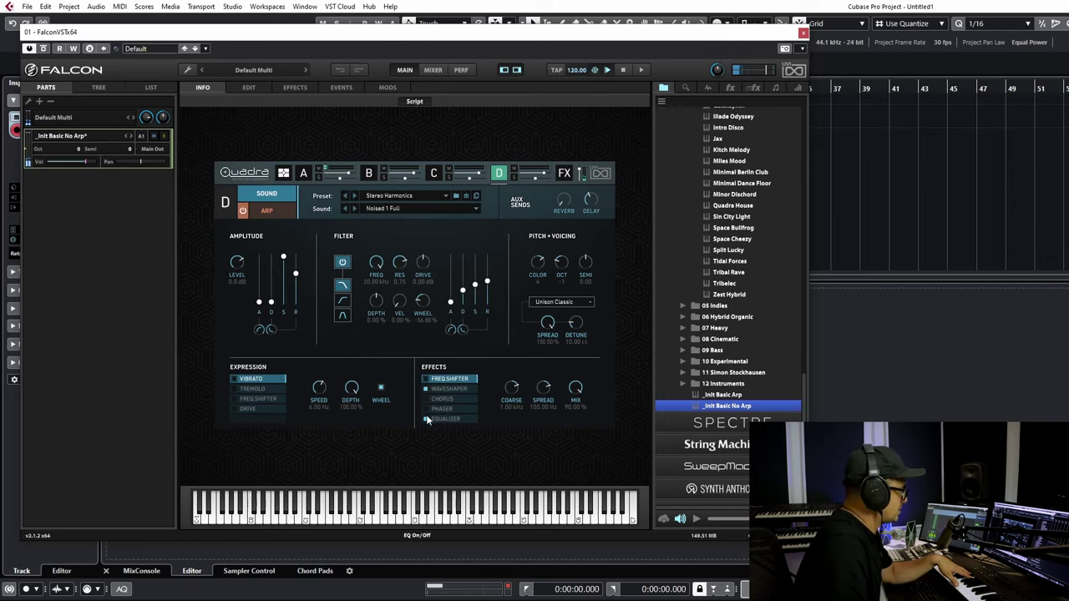
{"action": "left_click", "coordinate": [425, 418]}
{"action": "left_click", "coordinate": [443, 388]}
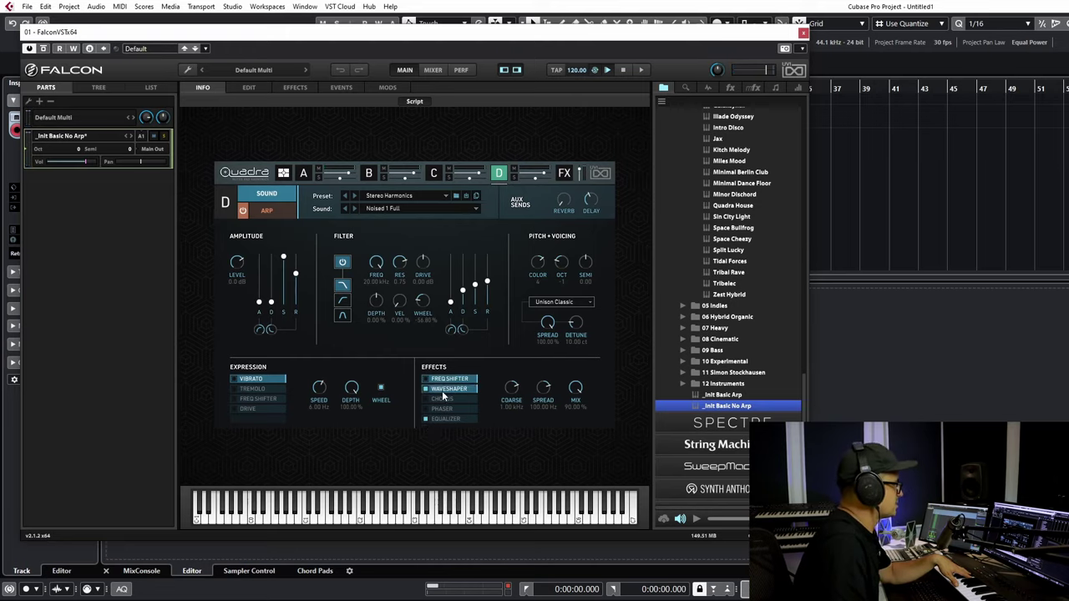
{"action": "mouse_move", "coordinate": [559, 381]}
{"action": "left_mouse_down"}
{"action": "mouse_move", "coordinate": [568, 364]}
{"action": "mouse_move", "coordinate": [568, 381]}
{"action": "left_mouse_up"}
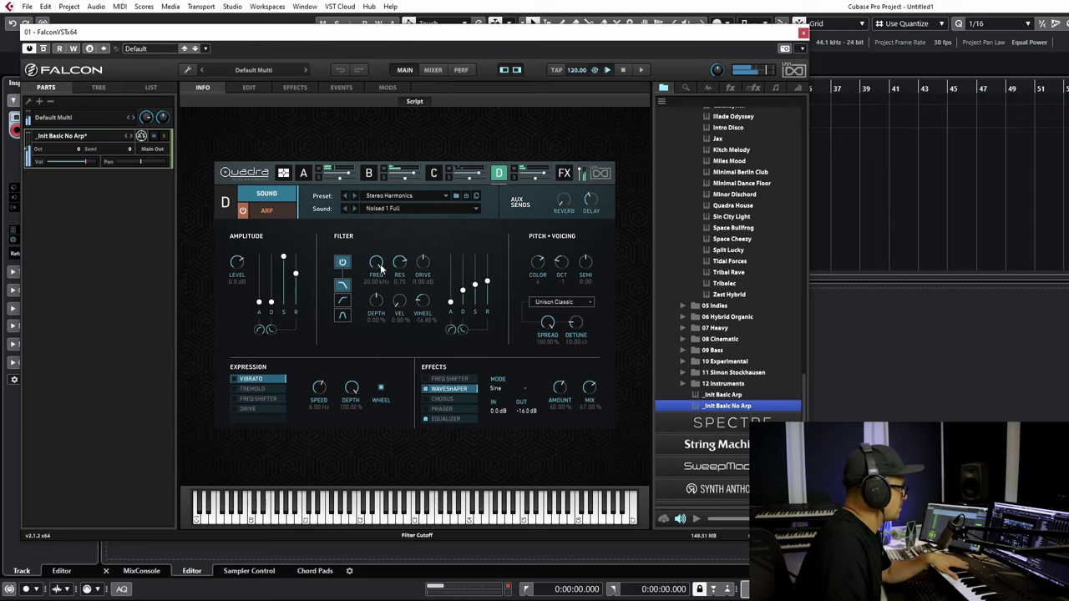
- Lower layer D's filter cutoff, add slight filter drive and velocity response, and reduce the level to -0.5 dB
{"action": "left_click_drag", "start_coordinate": [376, 263], "coordinate": [421, 275]}
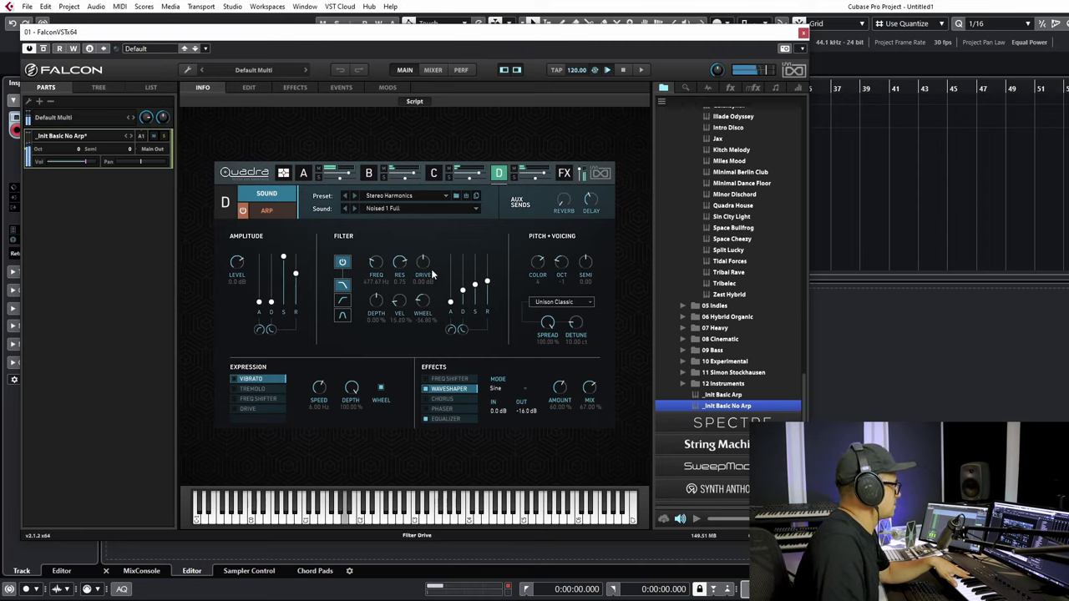
{"action": "scroll", "coordinate": [430, 264], "scroll_direction": "up", "scroll_amount": 2}
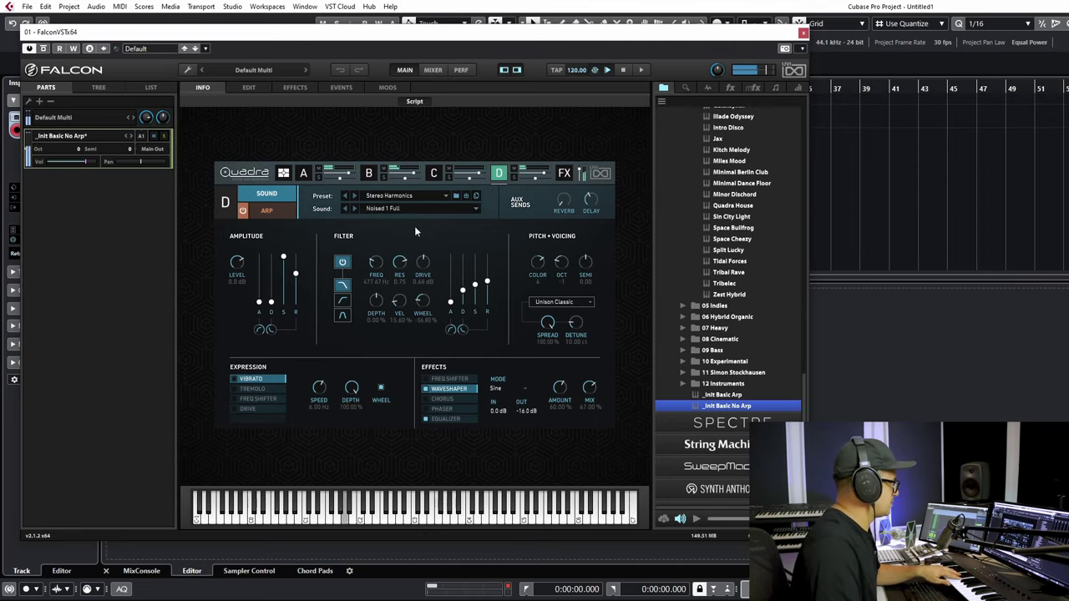
{"action": "scroll", "coordinate": [236, 265], "scroll_direction": "down", "scroll_amount": 2}
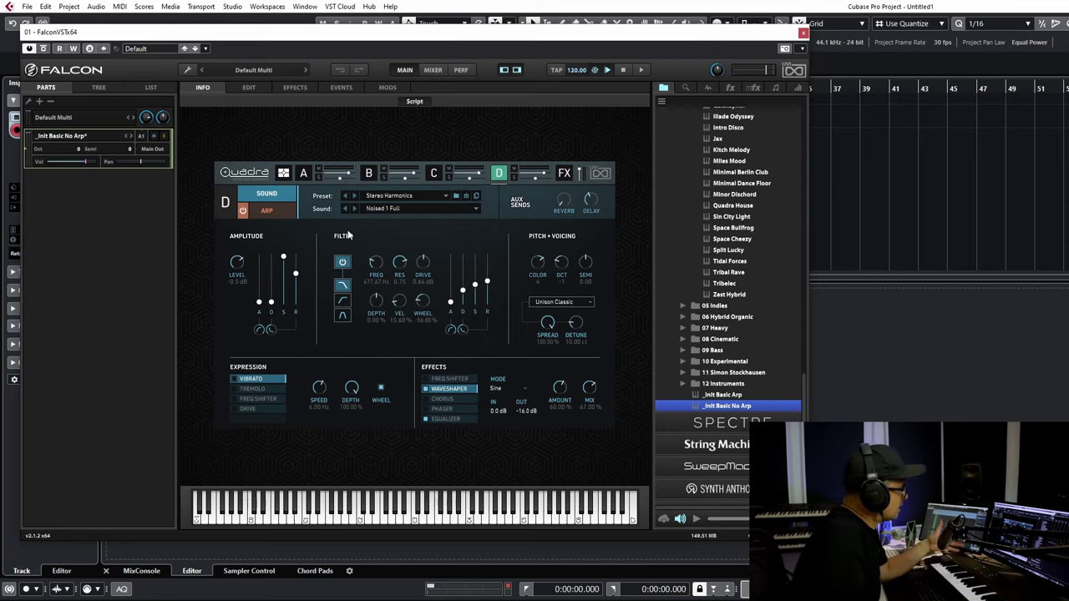
- Return to the four-layer overview and set layer A's sound to Simple Saw from the Synthetic Analog category
{"action": "left_click", "coordinate": [283, 173]}
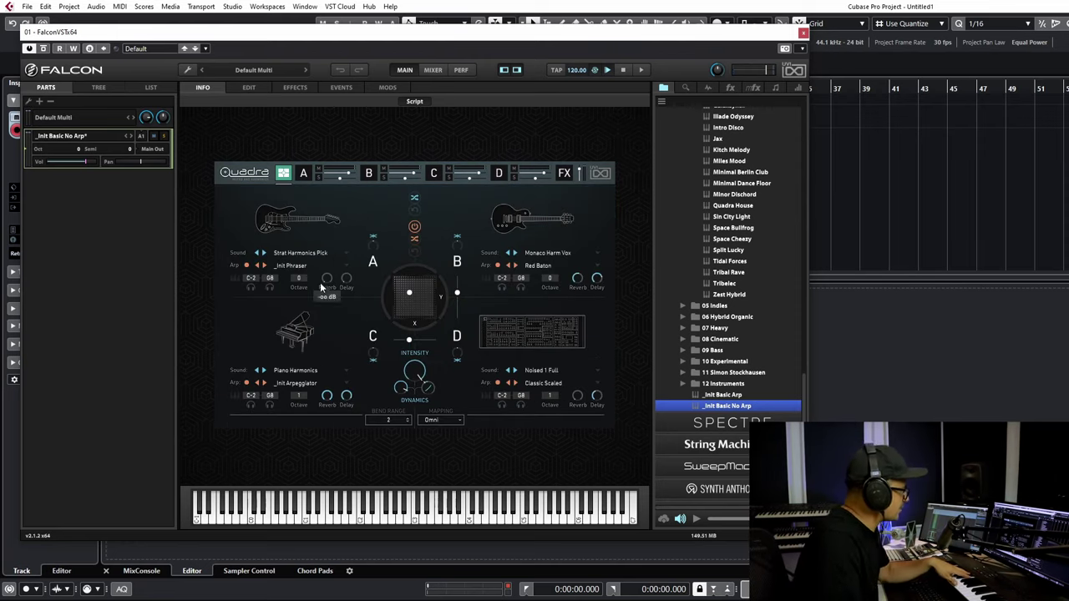
{"action": "left_click", "coordinate": [279, 255]}
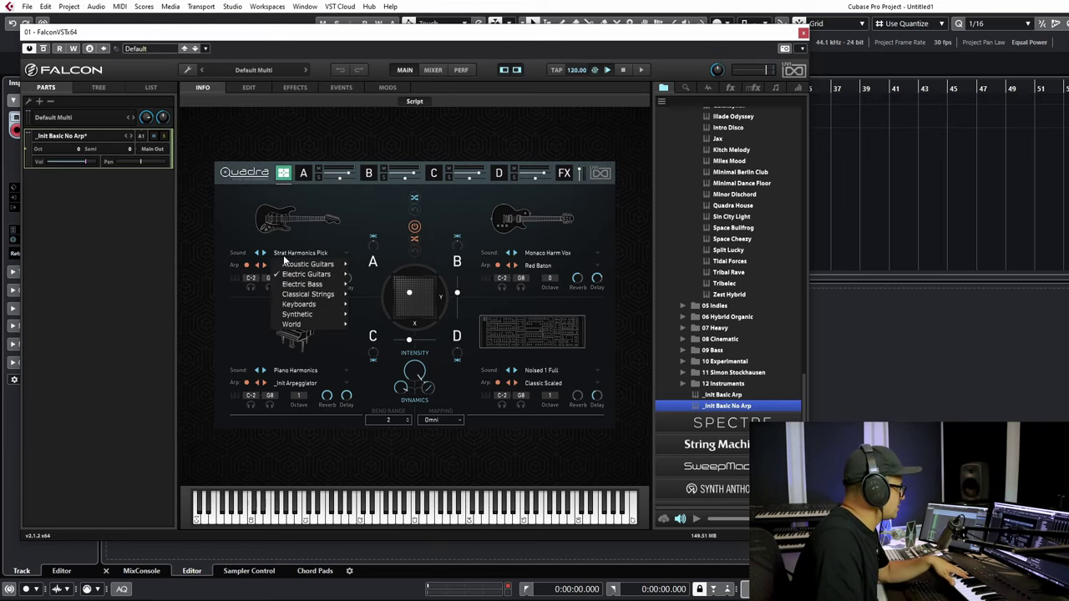
{"action": "mouse_move", "coordinate": [310, 306]}
{"action": "mouse_move", "coordinate": [312, 314]}
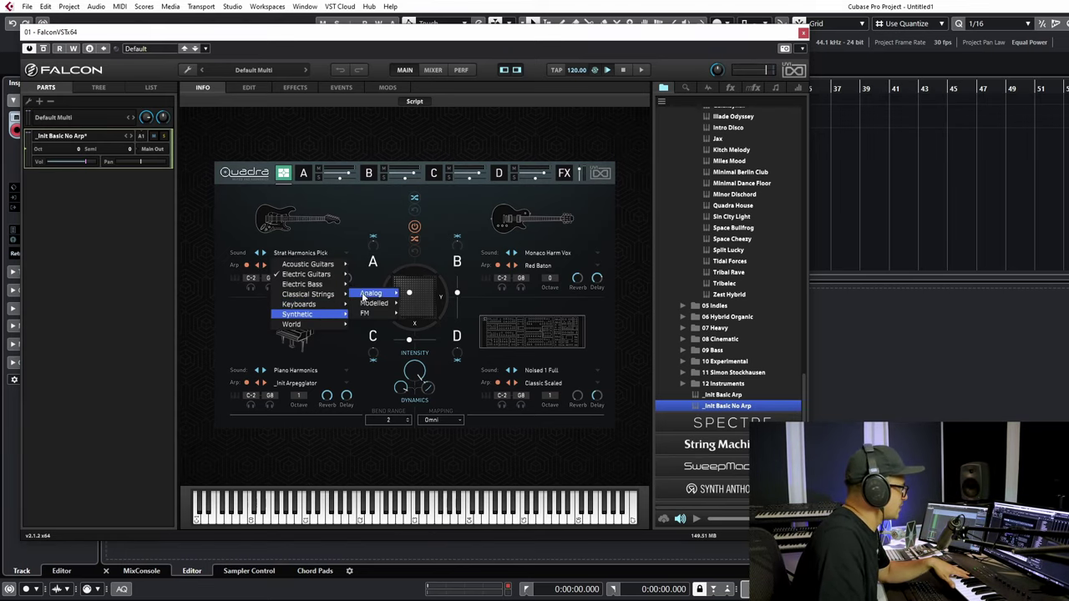
{"action": "mouse_move", "coordinate": [372, 294]}
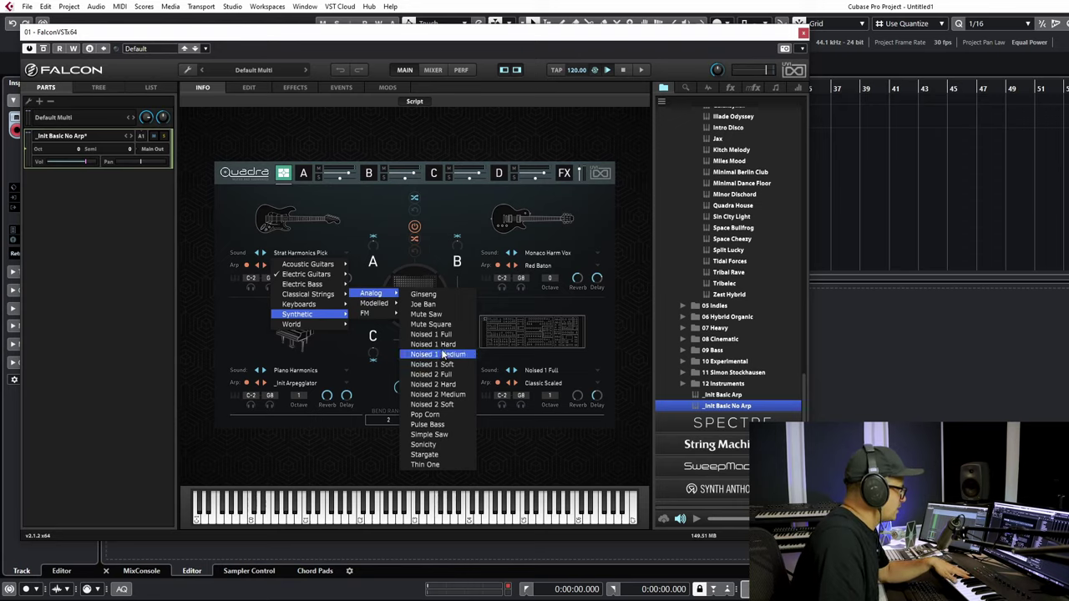
{"action": "left_click", "coordinate": [430, 434]}
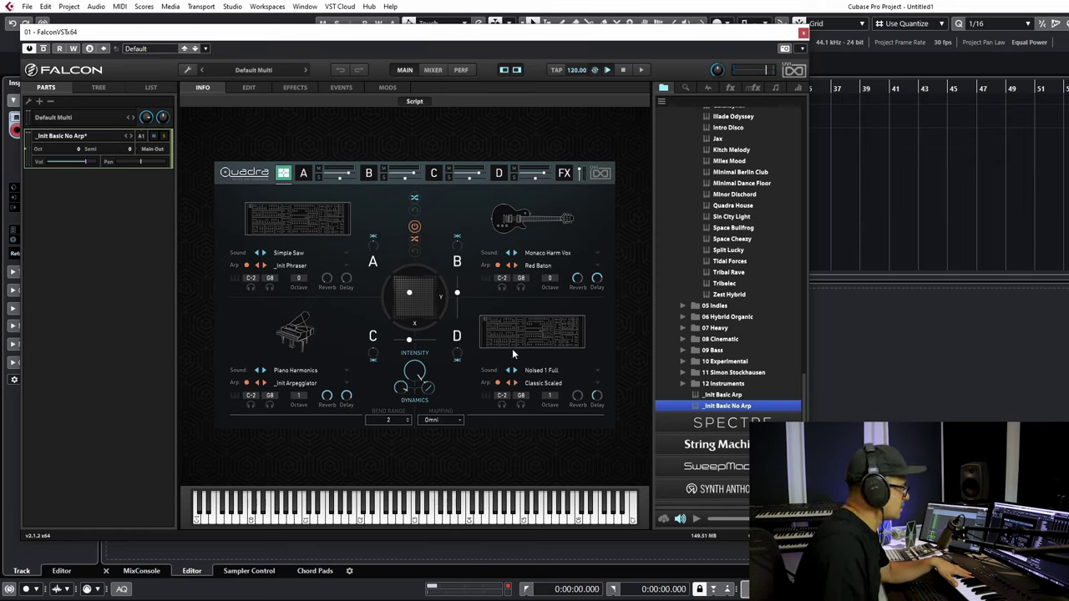
- Try Harp Harmonics from the Classical Strings as layer B's sound and advance to the following sound
{"action": "left_click", "coordinate": [550, 249]}
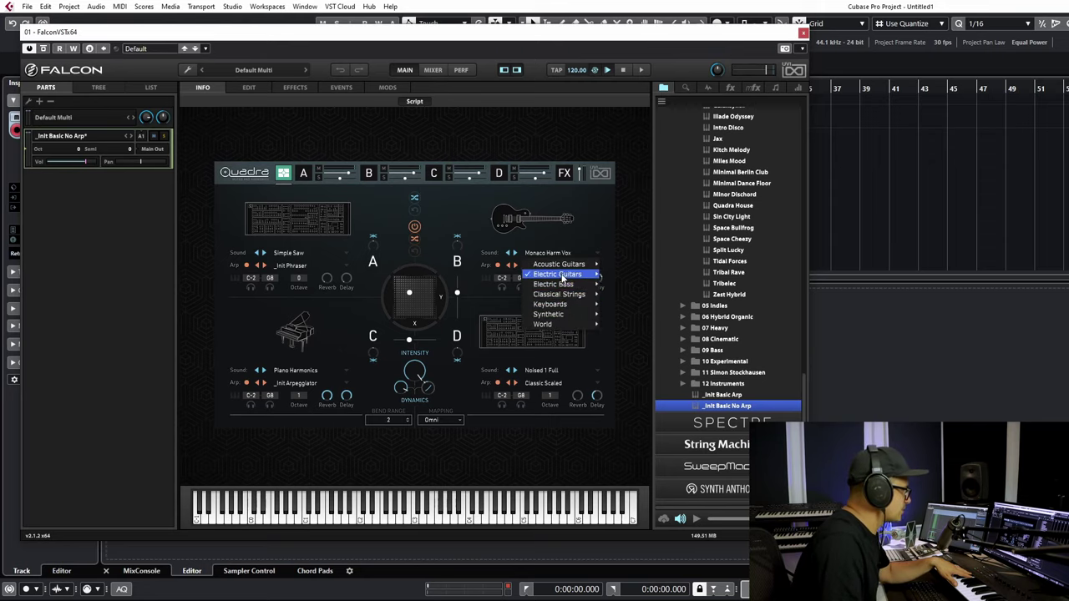
{"action": "mouse_move", "coordinate": [556, 299]}
{"action": "mouse_move", "coordinate": [548, 326]}
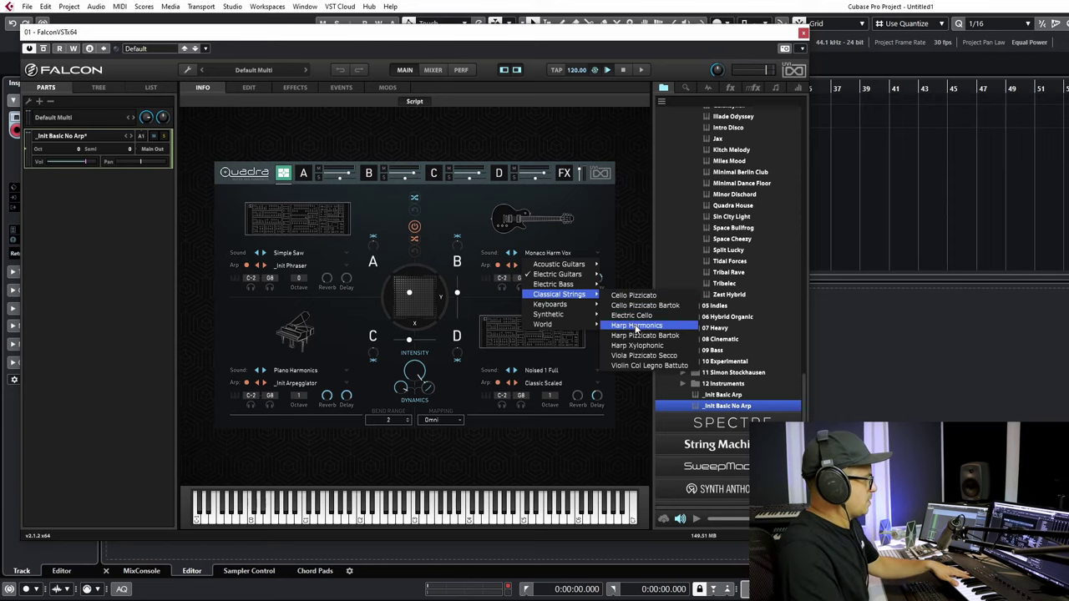
{"action": "left_click", "coordinate": [637, 326]}
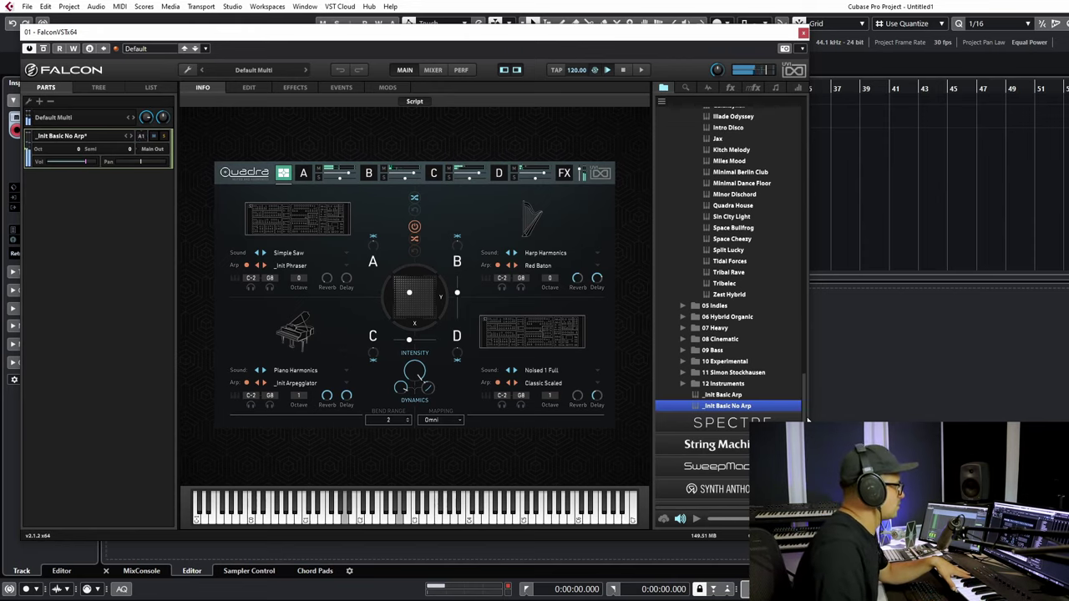
{"action": "left_click", "coordinate": [516, 253]}
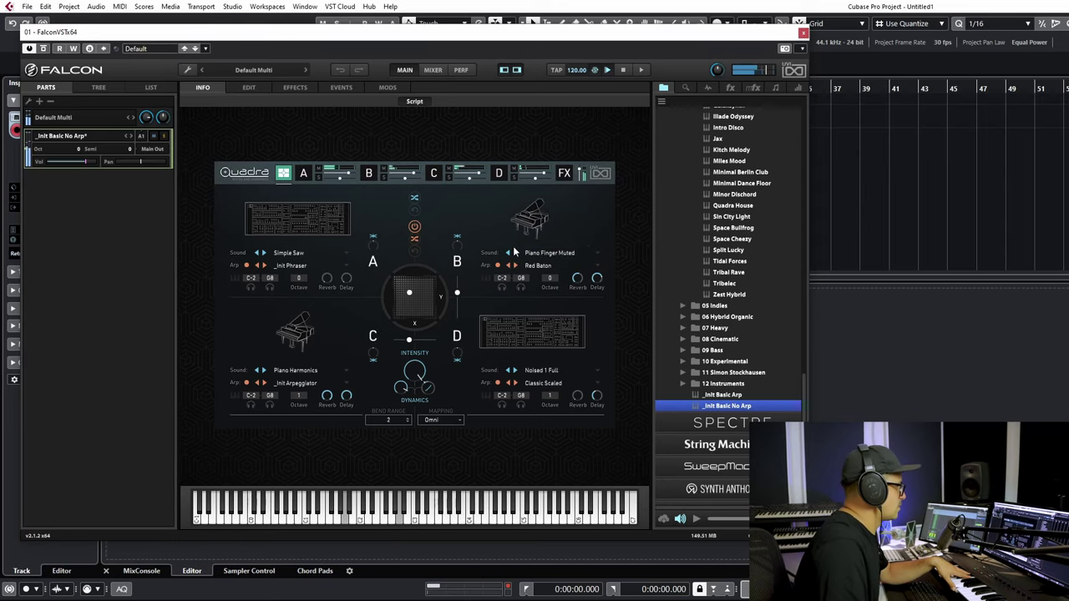
- Set layer B's sound to FMetallic from the Synthetic FM category
{"action": "left_click", "coordinate": [548, 253]}
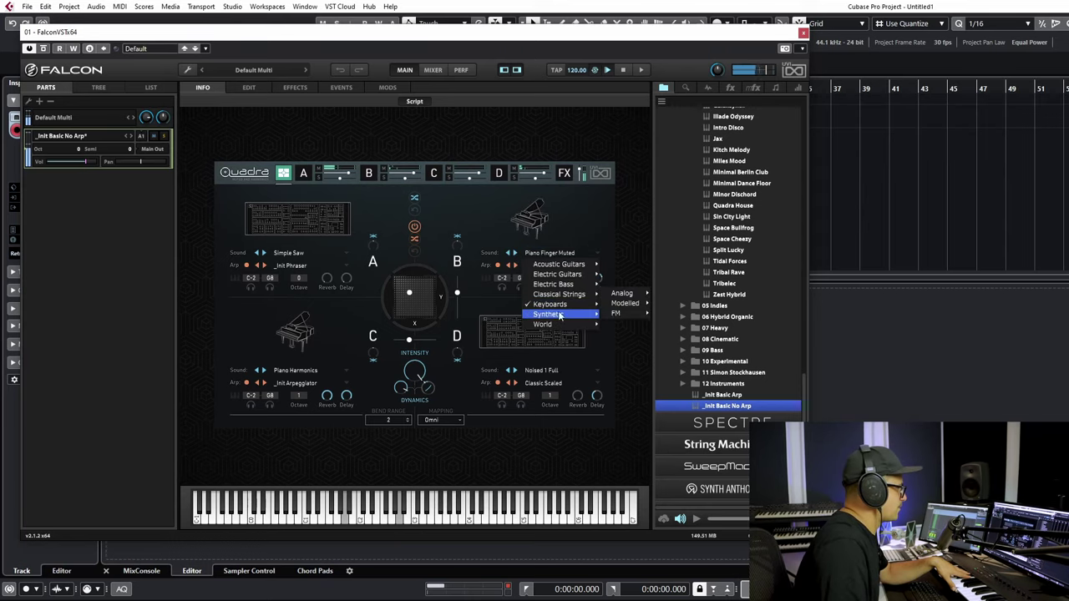
{"action": "mouse_move", "coordinate": [626, 313]}
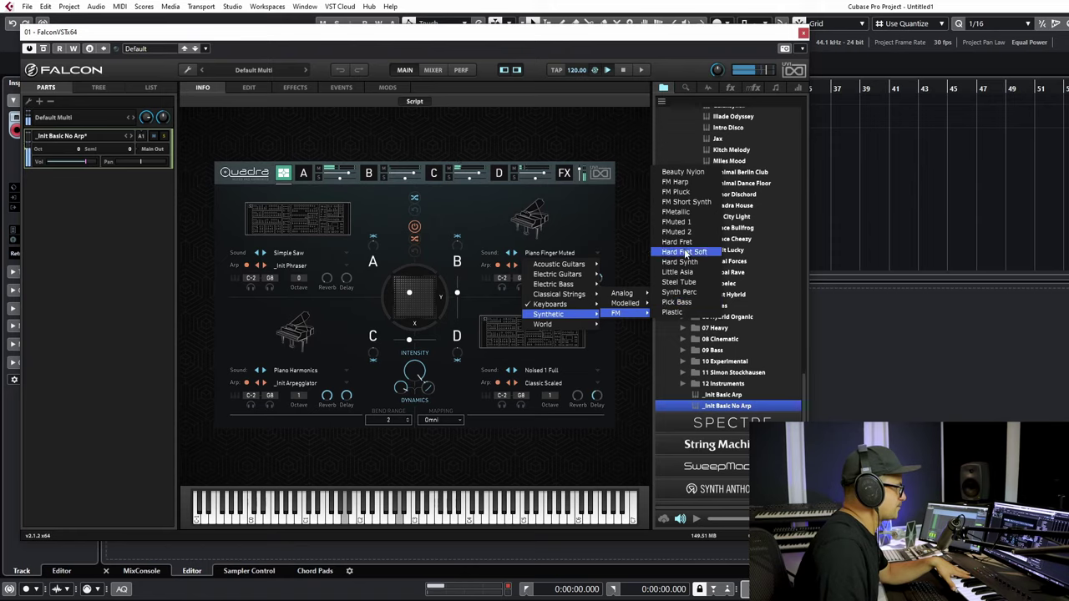
{"action": "left_click", "coordinate": [678, 212]}
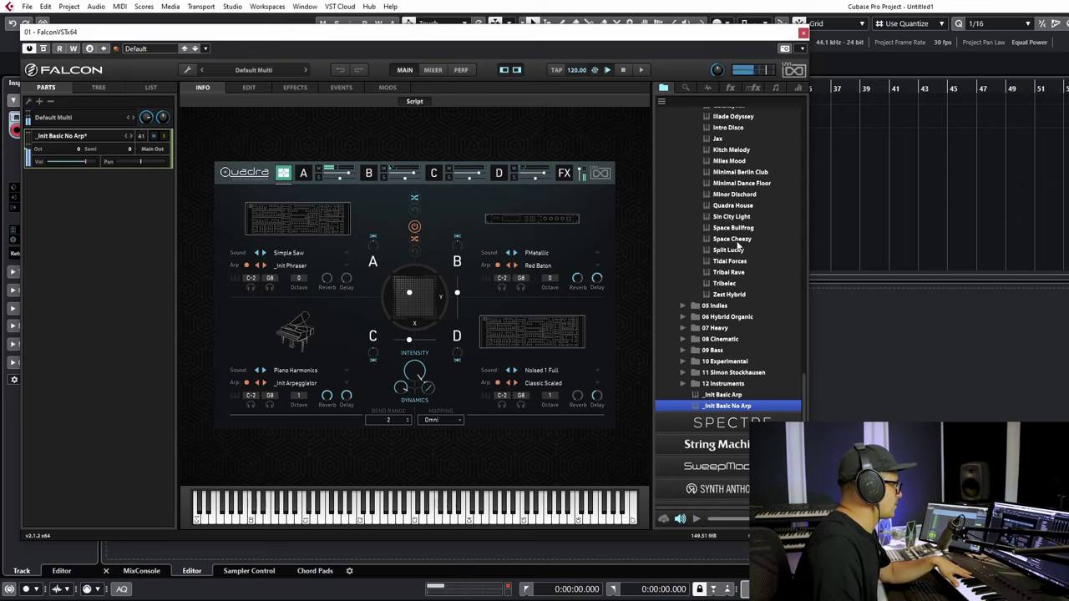
- Set the aux delay to a 1/8d time, 65.20% feedback, a 101.63 Hz low cut and an 8.31 kHz high cut
{"action": "left_click", "coordinate": [433, 173]}
{"action": "left_click", "coordinate": [565, 173]}
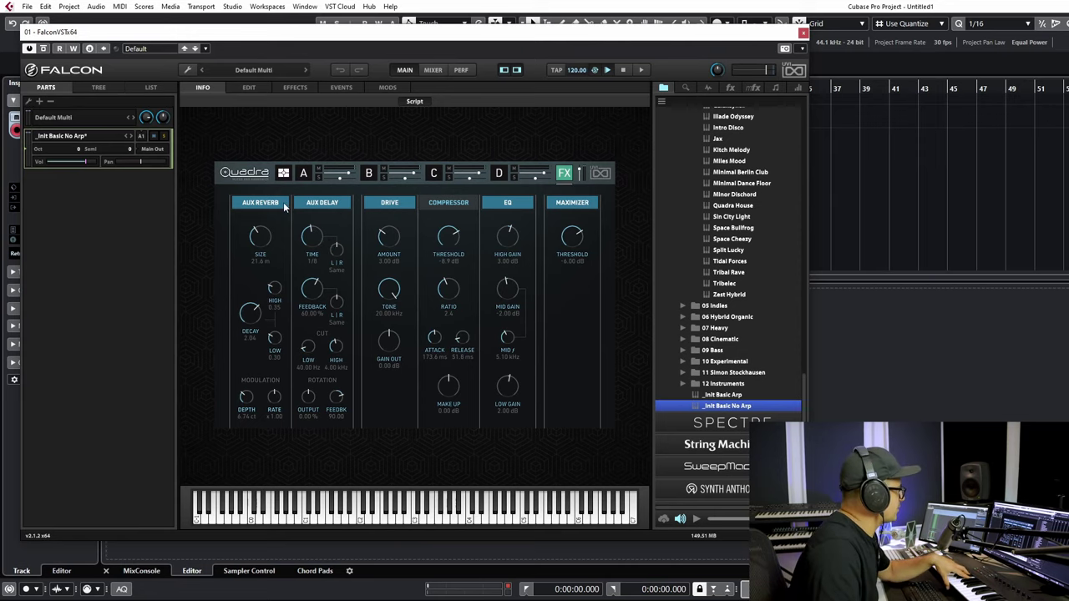
{"action": "left_click_drag", "start_coordinate": [315, 233], "coordinate": [318, 224]}
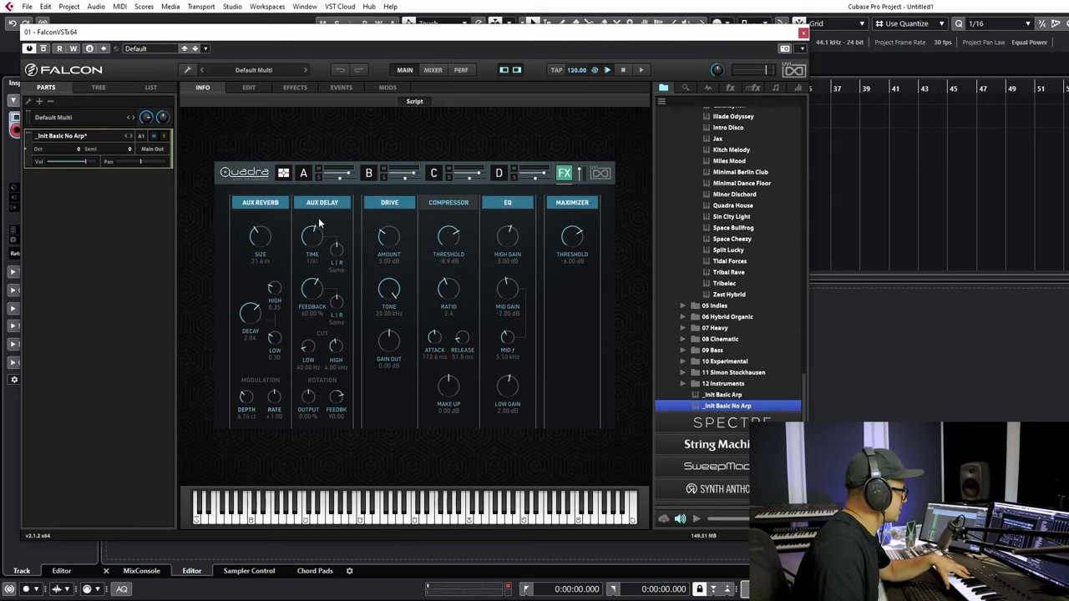
{"action": "left_click_drag", "start_coordinate": [315, 289], "coordinate": [318, 281]}
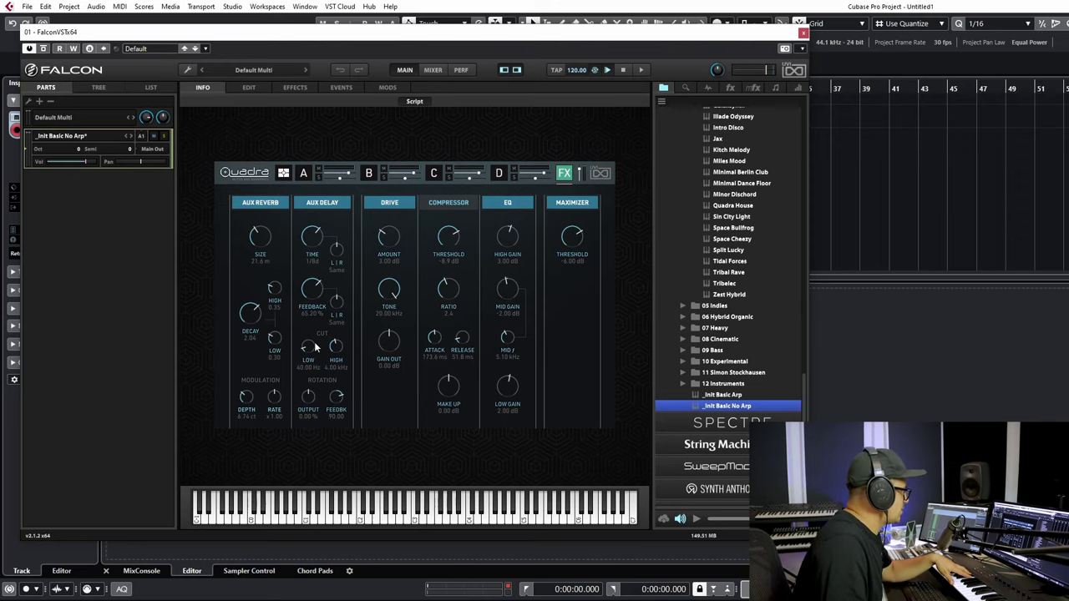
{"action": "mouse_move", "coordinate": [327, 348]}
{"action": "left_mouse_down"}
{"action": "mouse_move", "coordinate": [346, 333]}
{"action": "mouse_move", "coordinate": [344, 356]}
{"action": "left_mouse_up"}
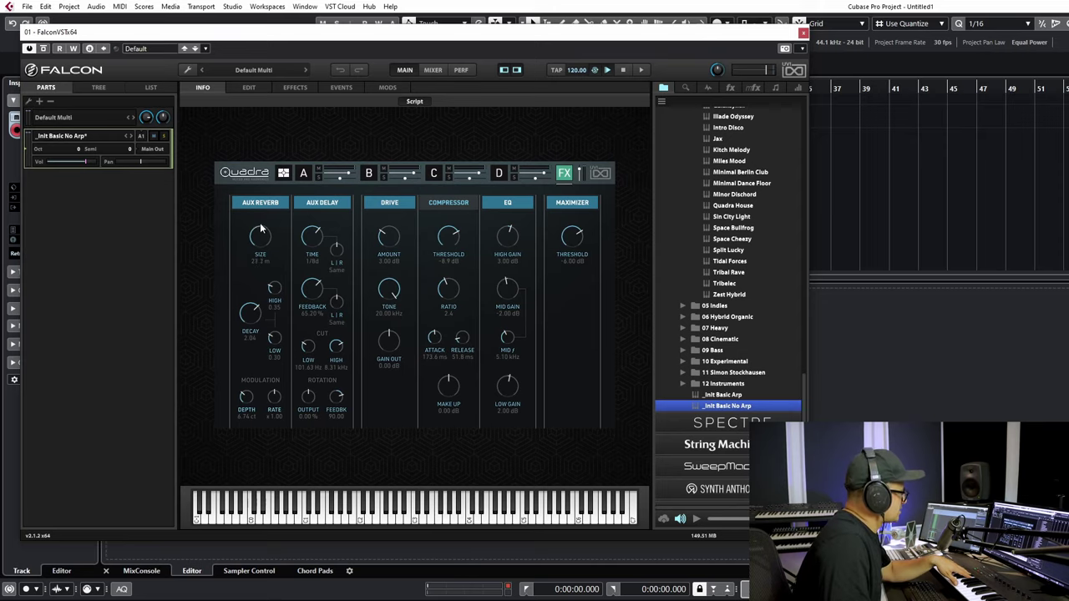
- Set the aux reverb to 31.5 m size, 3.01 decay and 8.26 ct modulation depth, and turn off the Drive effect
{"action": "left_click_drag", "start_coordinate": [250, 312], "coordinate": [253, 351]}
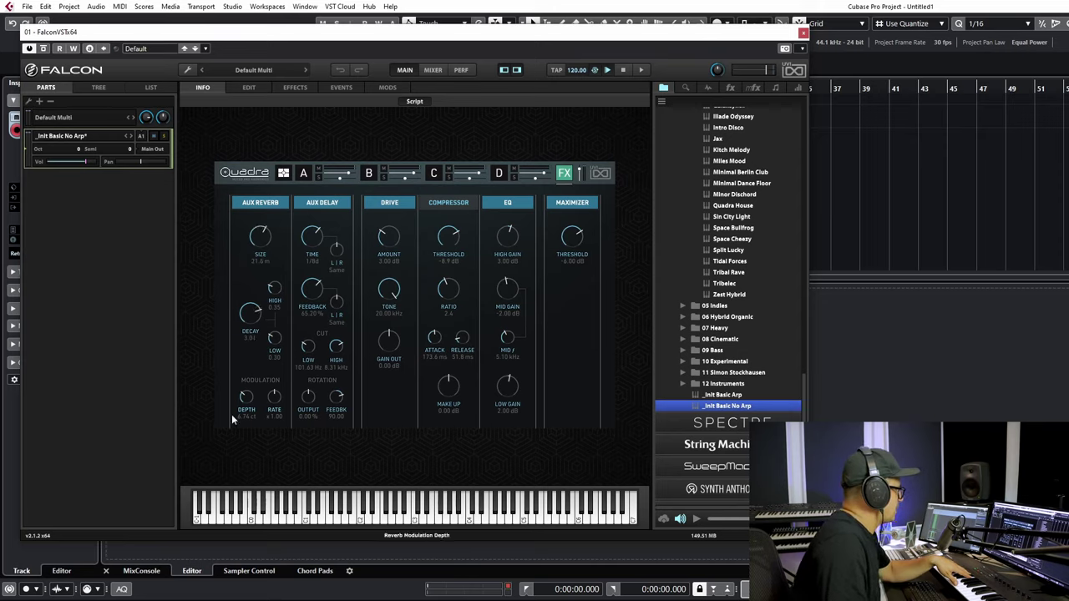
{"action": "left_click_drag", "start_coordinate": [247, 403], "coordinate": [248, 399]}
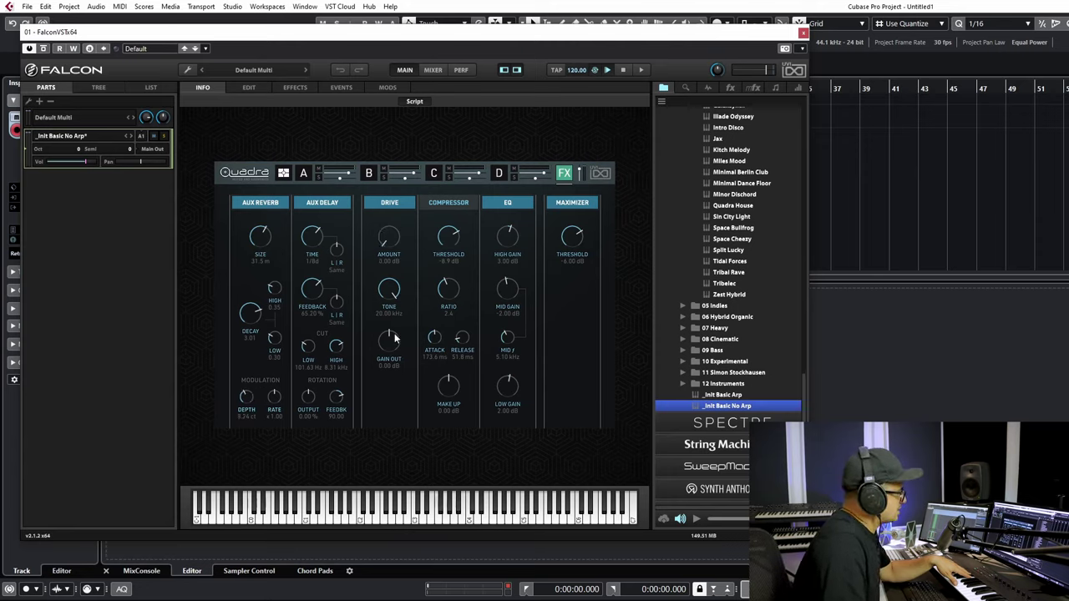
{"action": "left_click", "coordinate": [399, 205]}
- Enable the compressor with -24.9 dB threshold, 5.7 ratio and 3.04 dB make-up, and set the Maximizer threshold to -10.16 dB
{"action": "left_click_drag", "start_coordinate": [451, 243], "coordinate": [460, 287]}
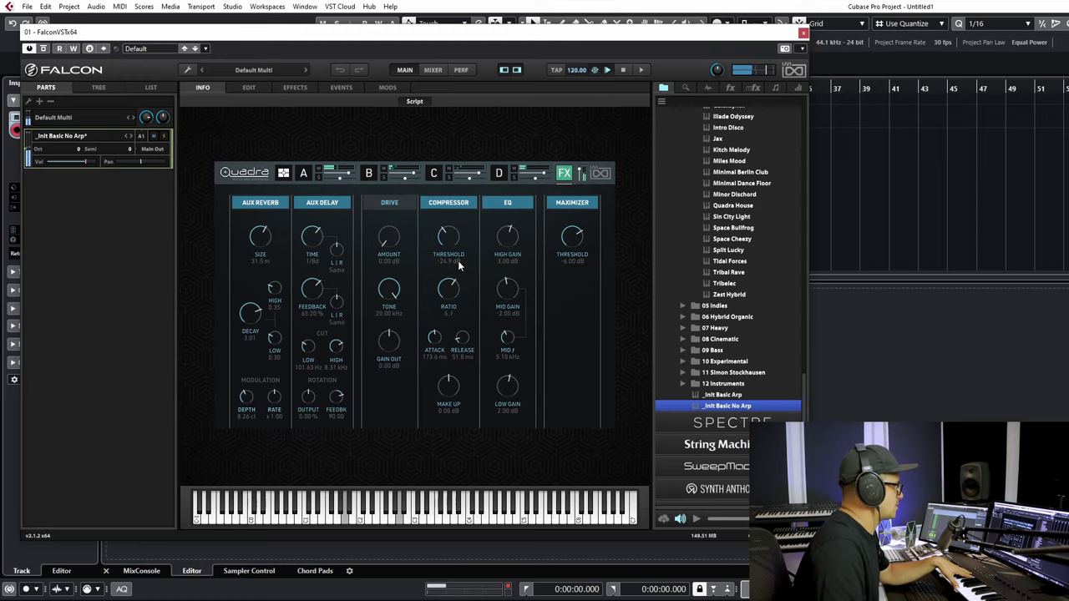
{"action": "left_click_drag", "start_coordinate": [456, 269], "coordinate": [457, 250]}
{"action": "left_click_drag", "start_coordinate": [459, 378], "coordinate": [459, 368]}
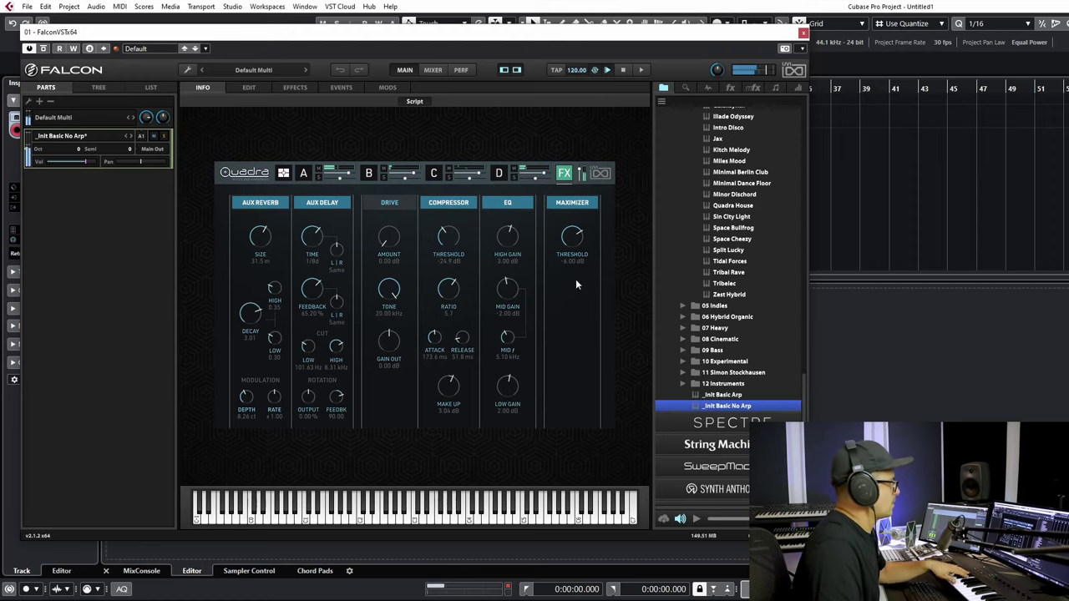
{"action": "left_click_drag", "start_coordinate": [571, 240], "coordinate": [580, 256]}
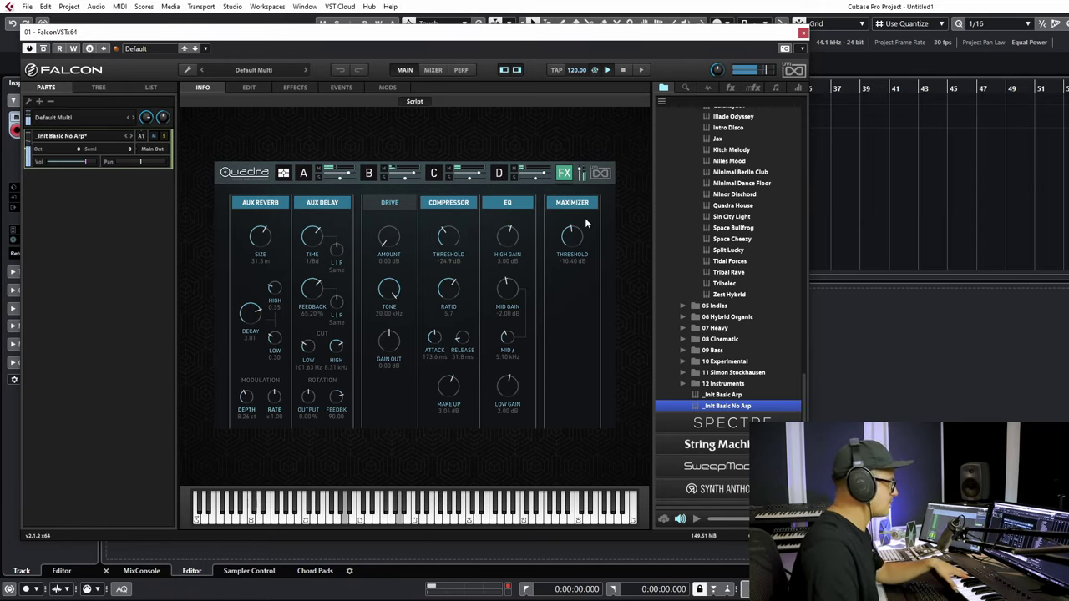
{"action": "left_click_drag", "start_coordinate": [567, 238], "coordinate": [564, 234]}
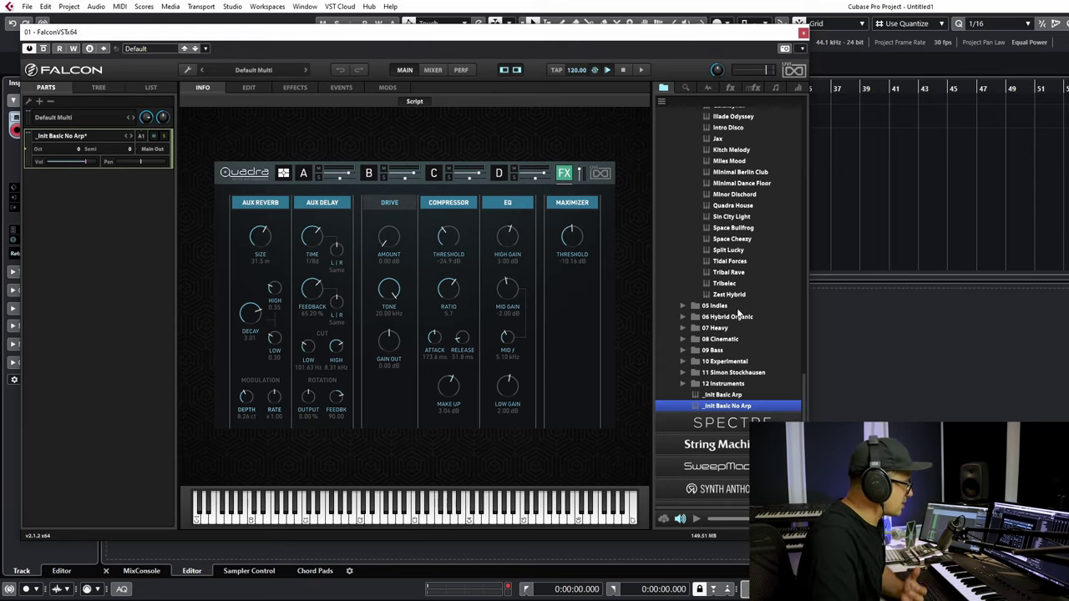
- Browse the 11 Simon Stockhausen preset folder, select Folk Dance, and load Ambient ChordQuencer to audition it
{"action": "left_click", "coordinate": [695, 372]}
{"action": "left_click", "coordinate": [683, 372]}
{"action": "scroll", "coordinate": [731, 359], "scroll_direction": "down", "scroll_amount": 4}
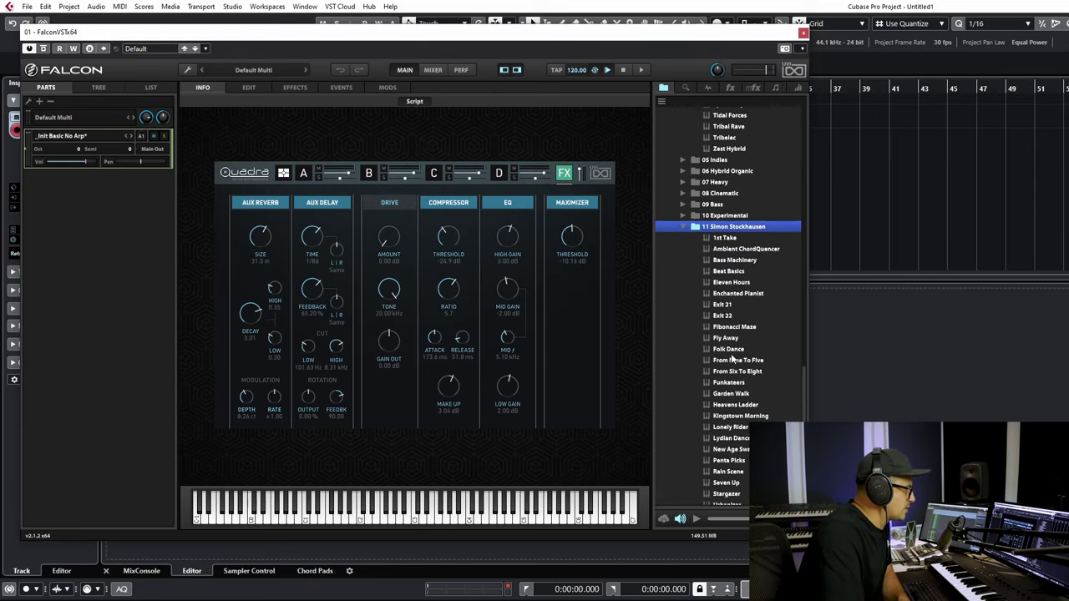
{"action": "scroll", "coordinate": [751, 359], "scroll_direction": "down", "scroll_amount": 4}
{"action": "scroll", "coordinate": [772, 354], "scroll_direction": "up", "scroll_amount": 5}
{"action": "left_click", "coordinate": [727, 362]}
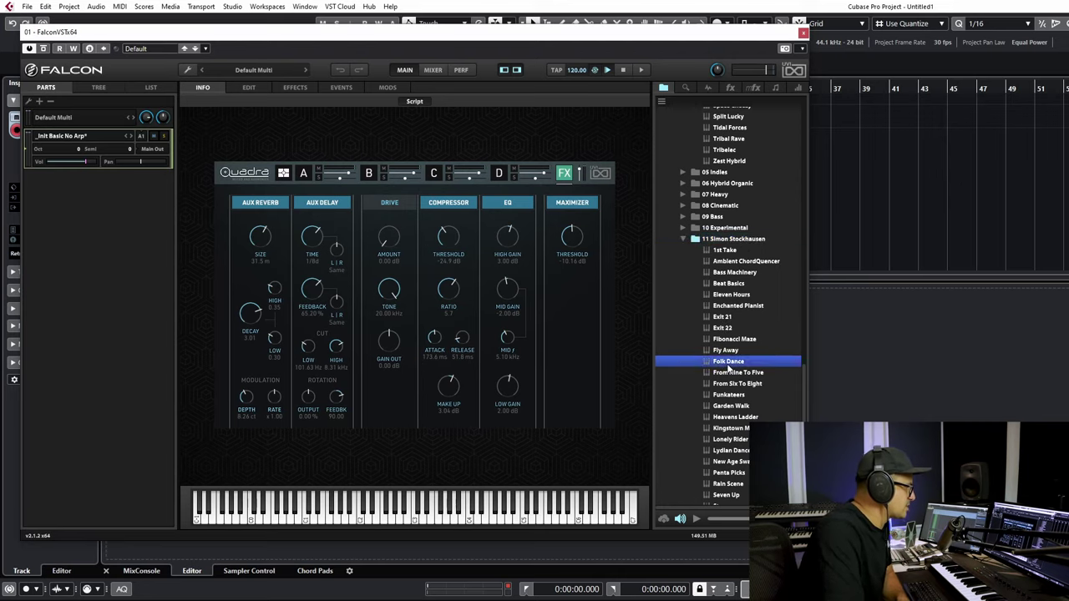
{"action": "left_click", "coordinate": [727, 362]}
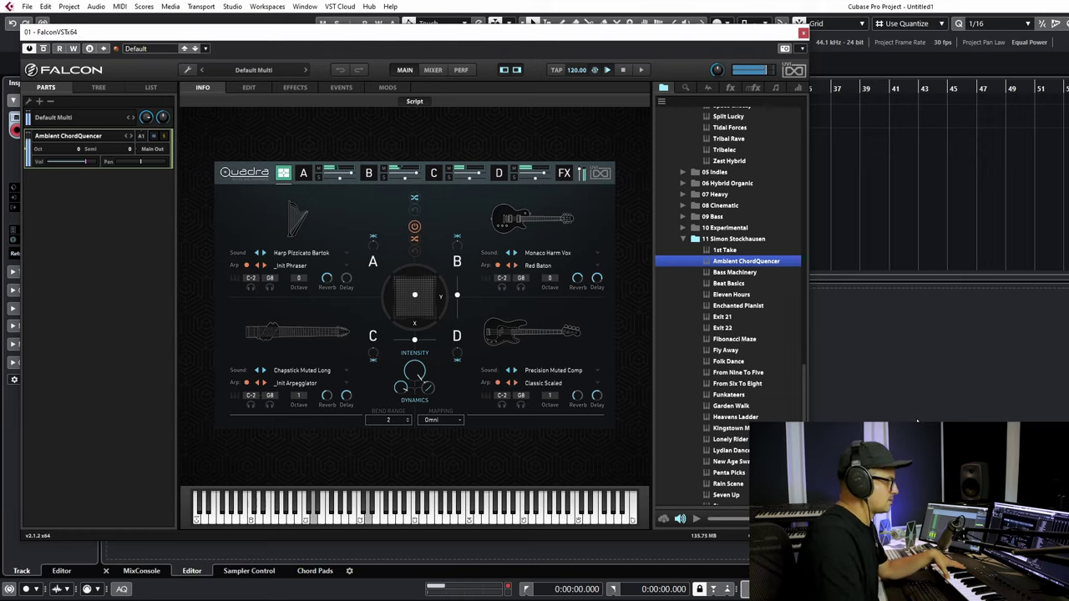
- Audition the Lydian Dance and Stargazer presets from the 11 Simon Stockhausen folder
{"action": "double_click", "coordinate": [728, 450]}
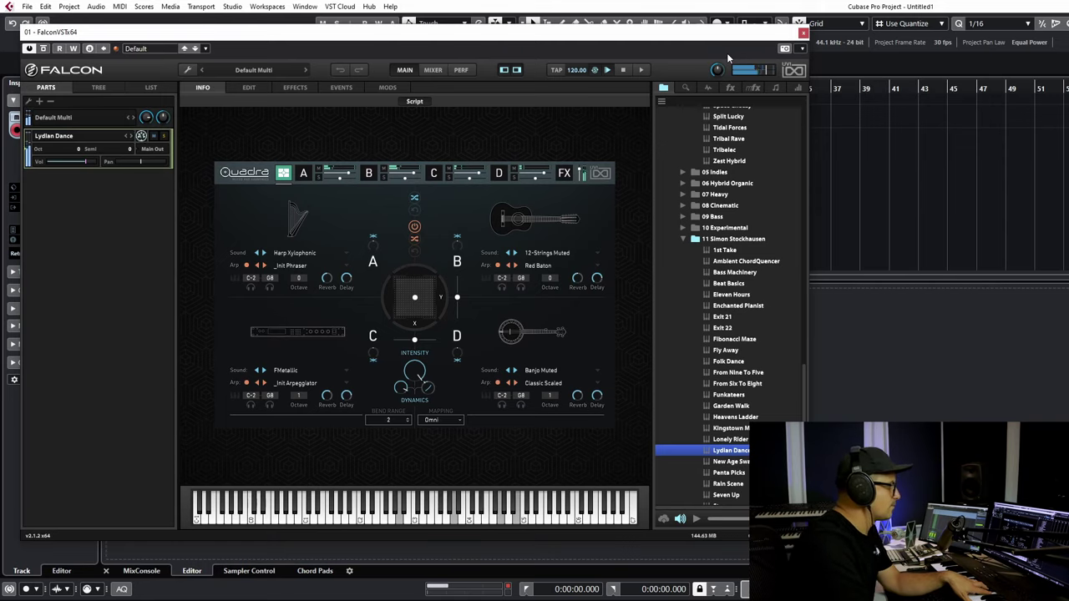
{"action": "scroll", "coordinate": [725, 303], "scroll_direction": "down", "scroll_amount": 7}
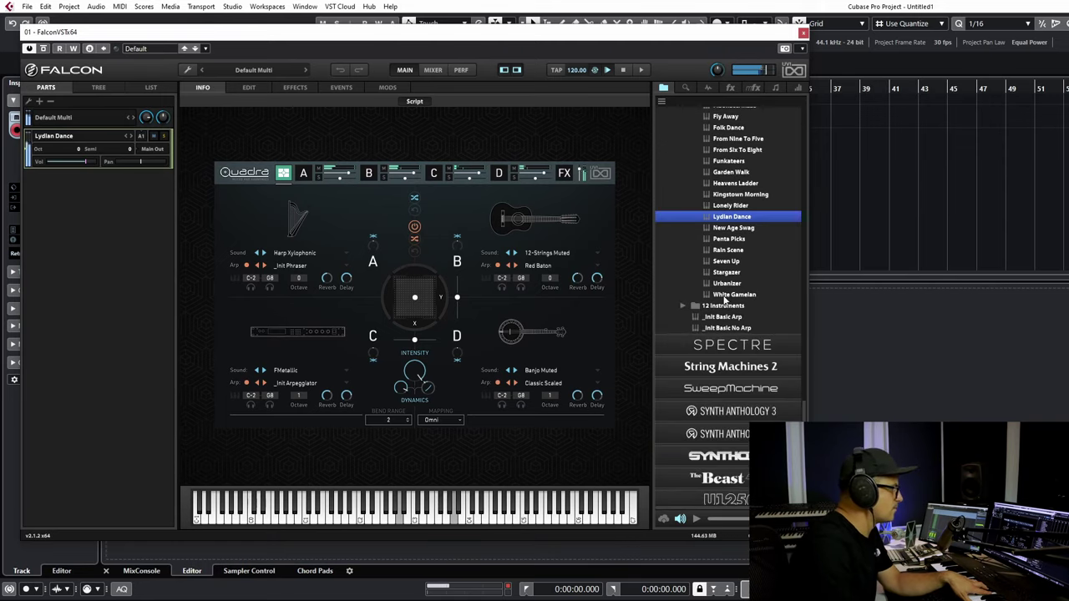
{"action": "double_click", "coordinate": [725, 272]}
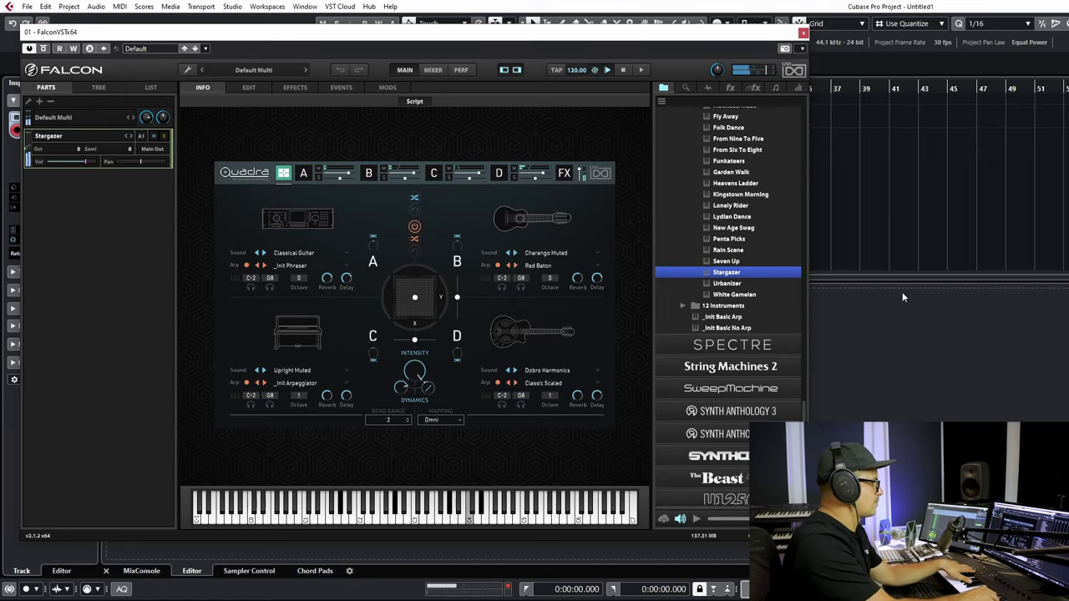
- Audition the Three Four War and Dark Pulse presets from the 09 Bass folder
{"action": "scroll", "coordinate": [752, 339], "scroll_direction": "up", "scroll_amount": 10}
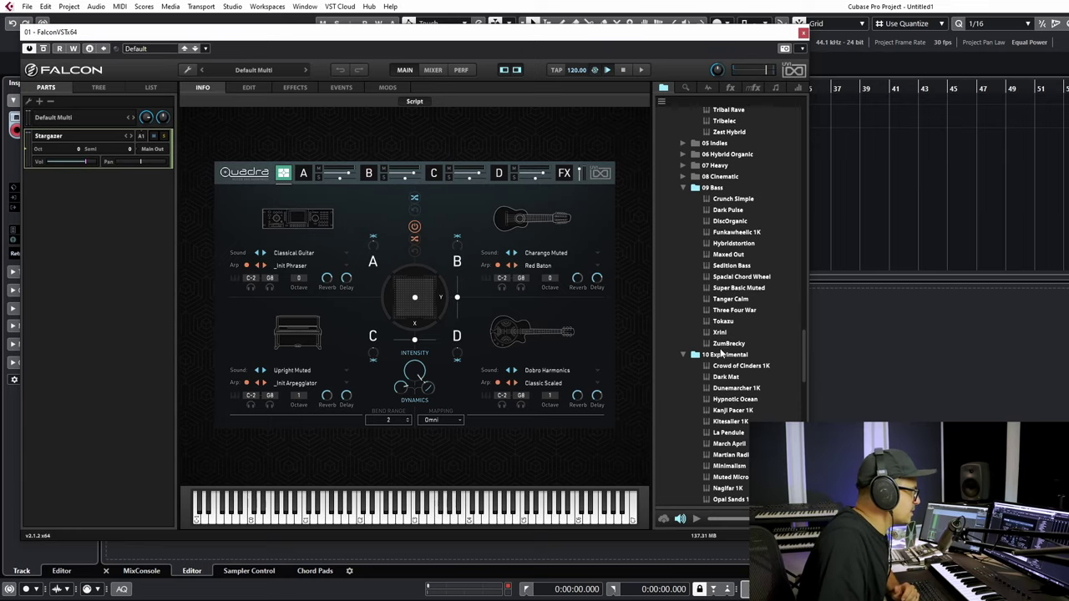
{"action": "double_click", "coordinate": [733, 322]}
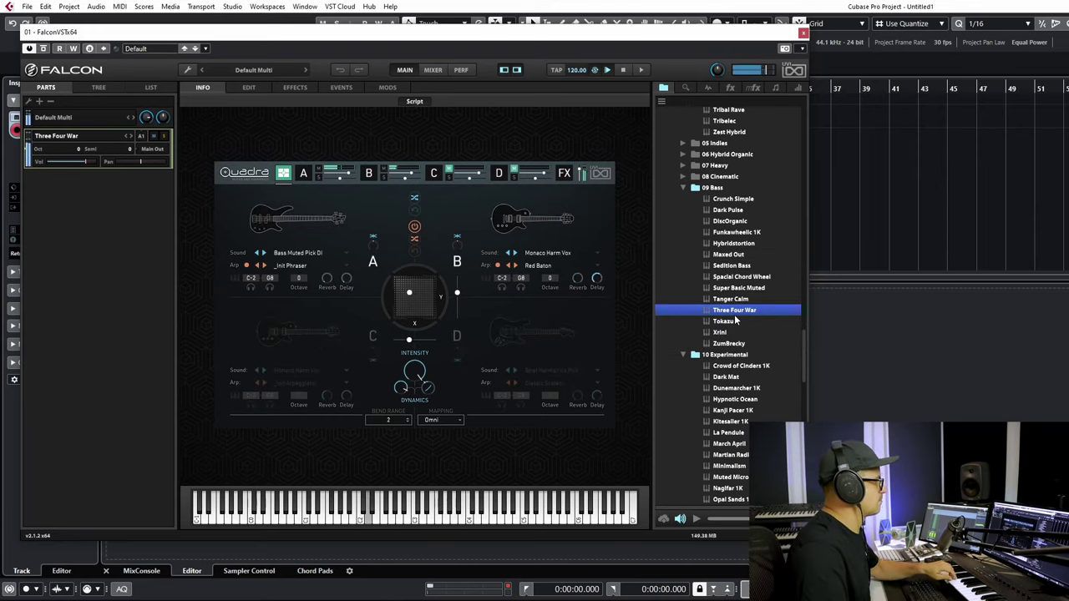
{"action": "double_click", "coordinate": [728, 211]}
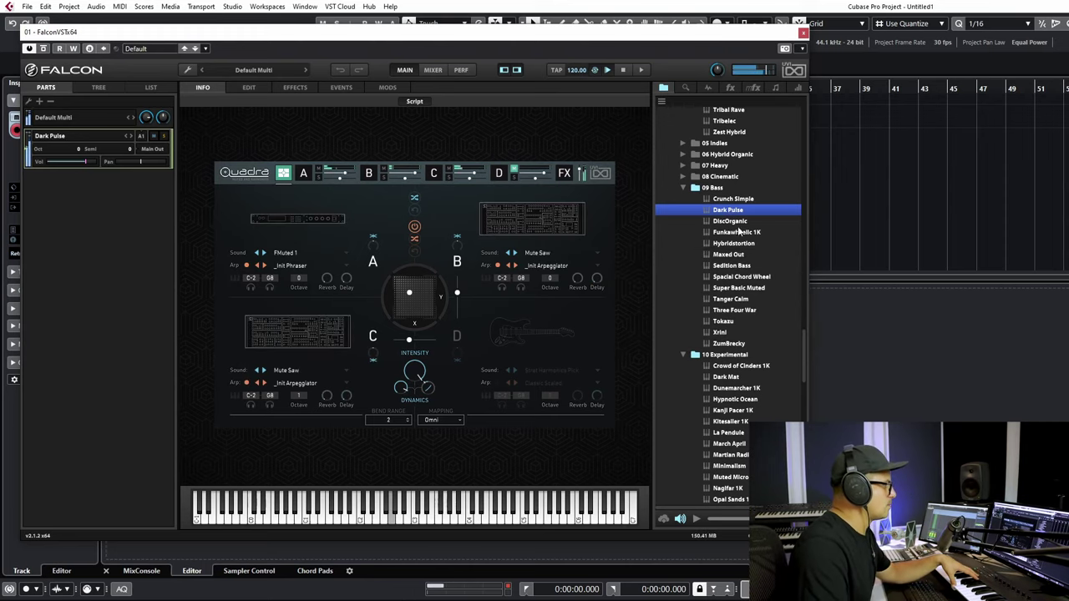
- Load the Maul preset from the 06 Hybrid Organic folder
{"action": "scroll", "coordinate": [735, 242], "scroll_direction": "up", "scroll_amount": 5}
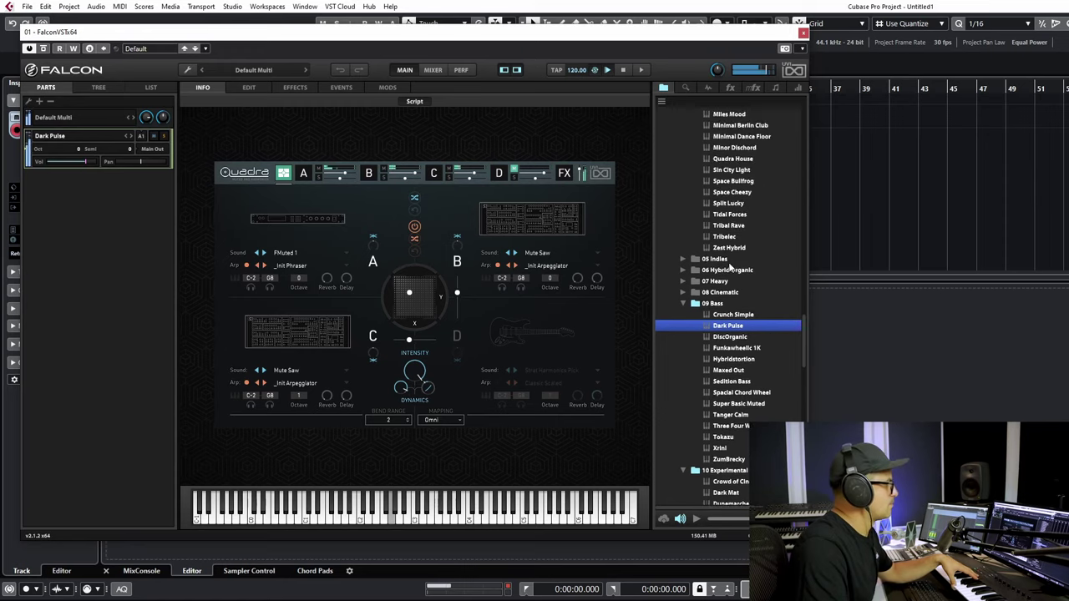
{"action": "left_click", "coordinate": [683, 270]}
{"action": "left_click", "coordinate": [723, 344]}
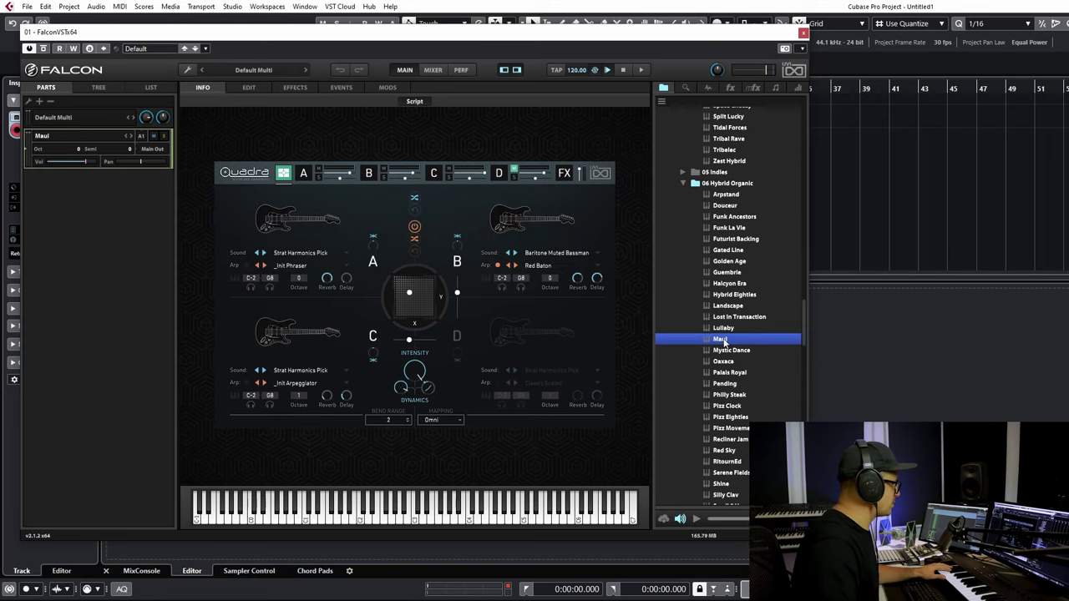
- Shift Maul's layer mix towards layer A on the XY pad and open layer A's sound settings
{"action": "left_click_drag", "start_coordinate": [409, 292], "coordinate": [363, 293]}
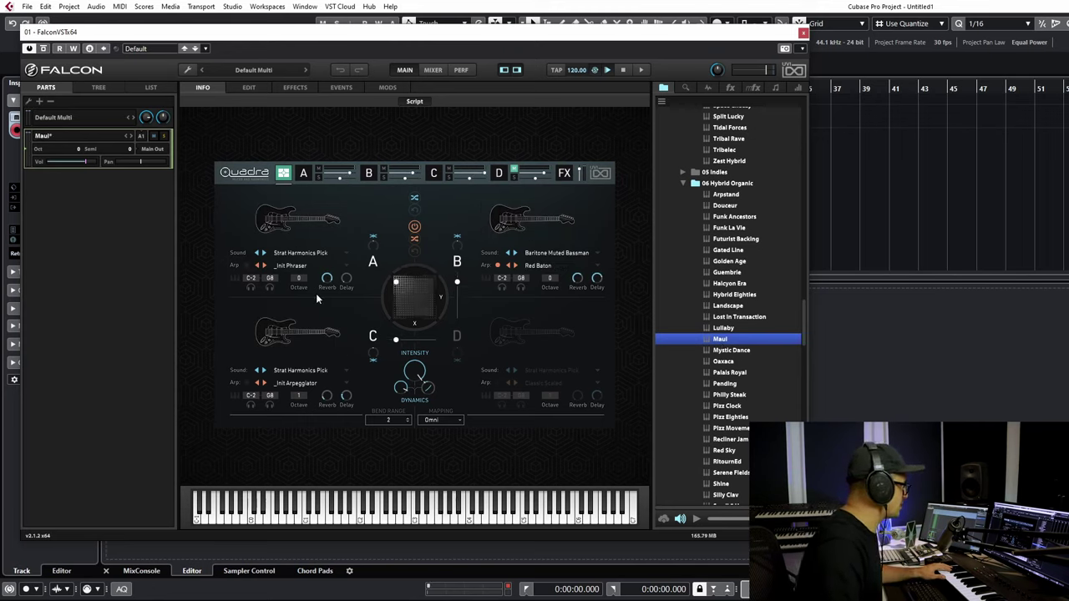
{"action": "left_click", "coordinate": [304, 173]}
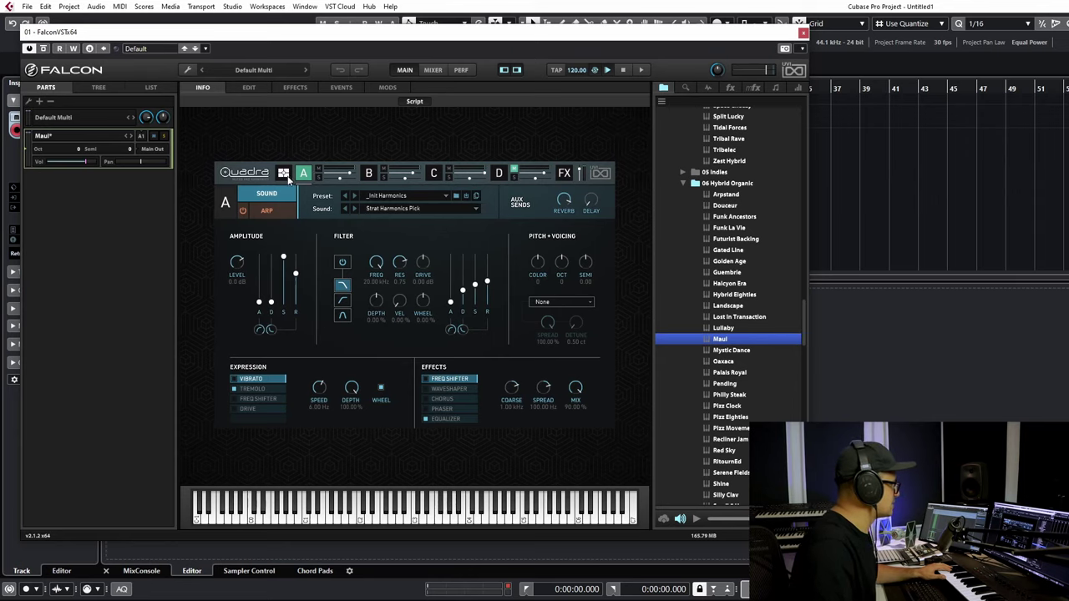
- Return to Quadra's layer overview, nudge Maul's XY mix point slightly inward from layer A's corner, and reopen layer A's sound settings
{"action": "left_click", "coordinate": [285, 173]}
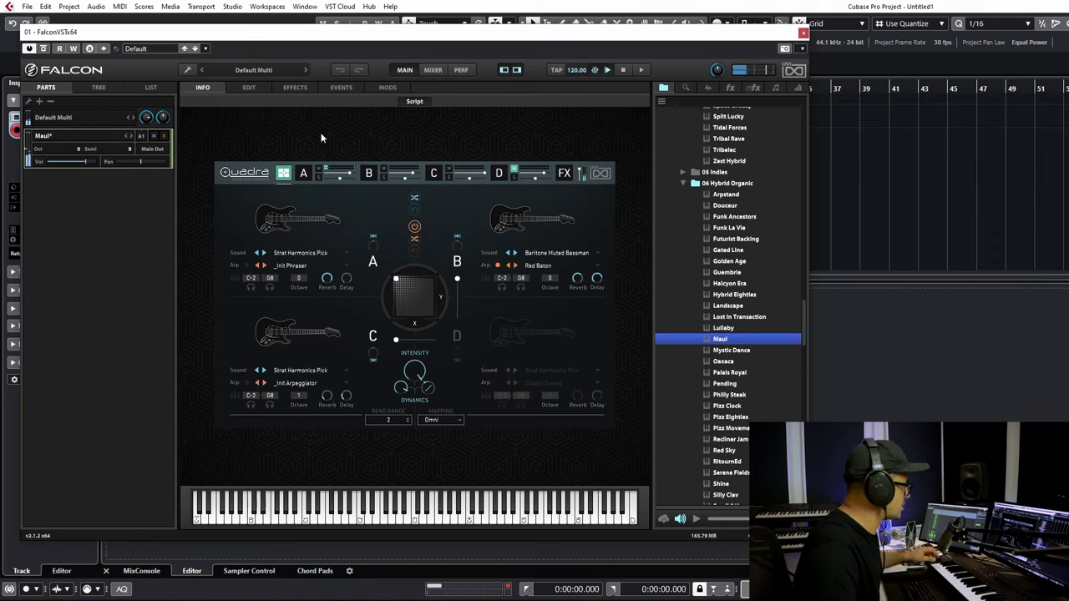
{"action": "left_click", "coordinate": [402, 284]}
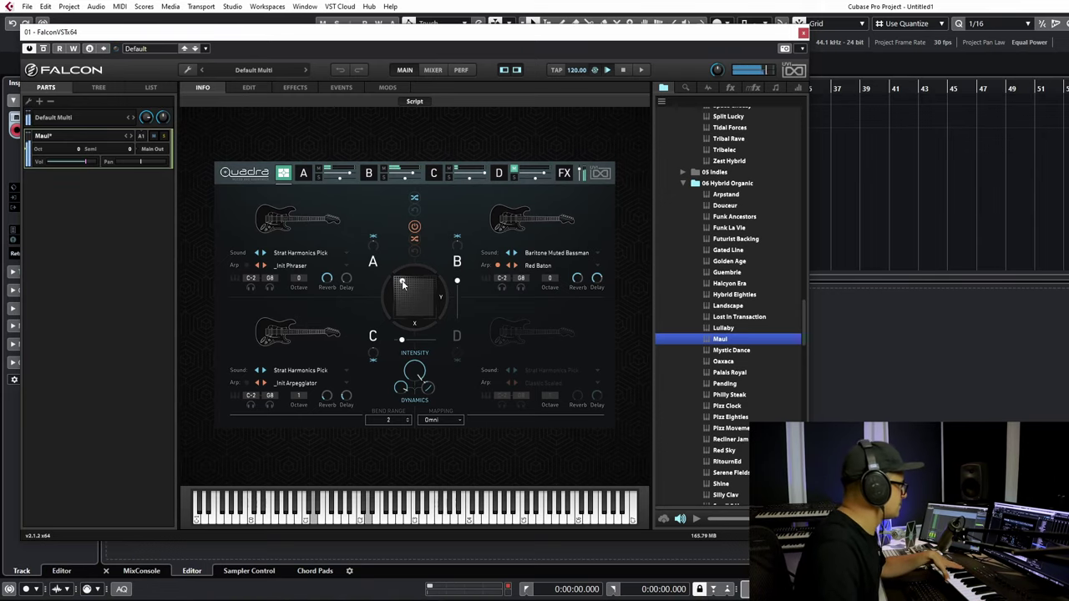
{"action": "left_click_drag", "start_coordinate": [402, 284], "coordinate": [399, 284]}
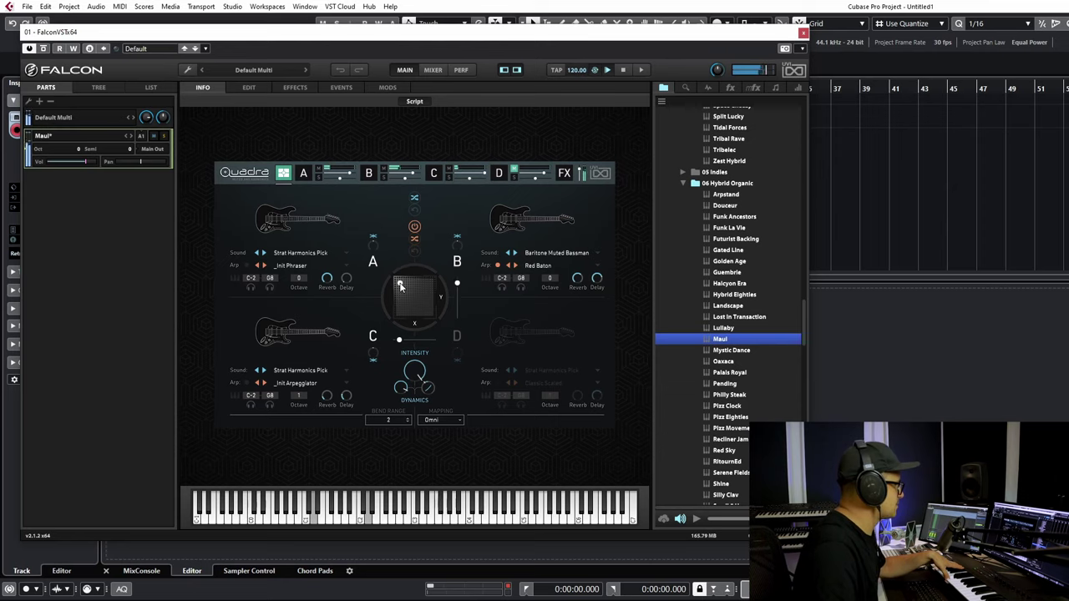
{"action": "left_click", "coordinate": [303, 173]}
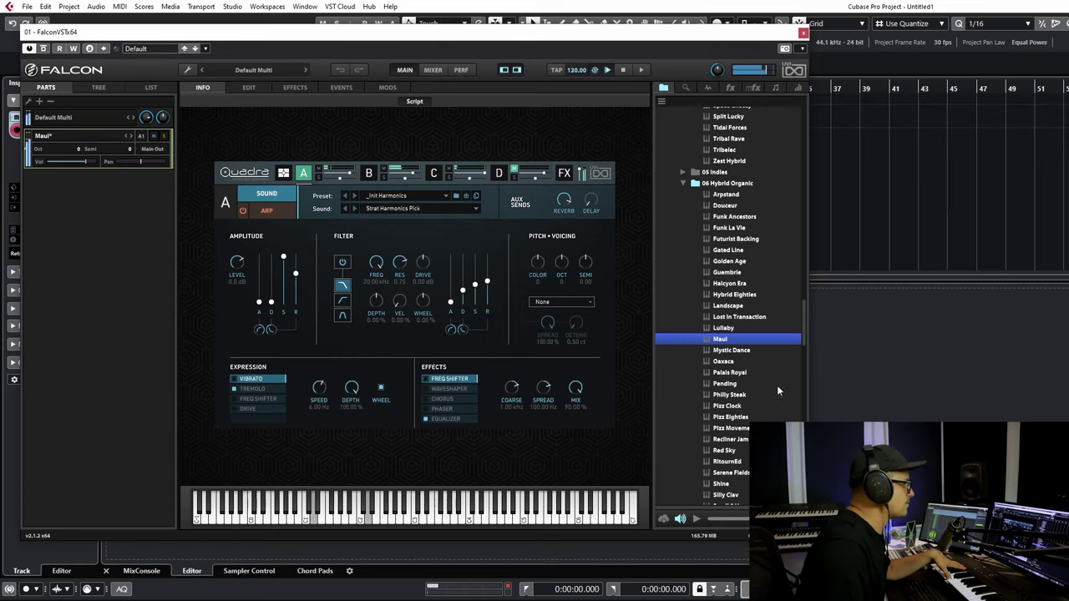
- Load the Tidal Forces preset from the folder above 05 Indies in place of Maul
{"action": "scroll", "coordinate": [727, 287], "scroll_direction": "up", "scroll_amount": 2}
{"action": "left_click", "coordinate": [729, 186]}
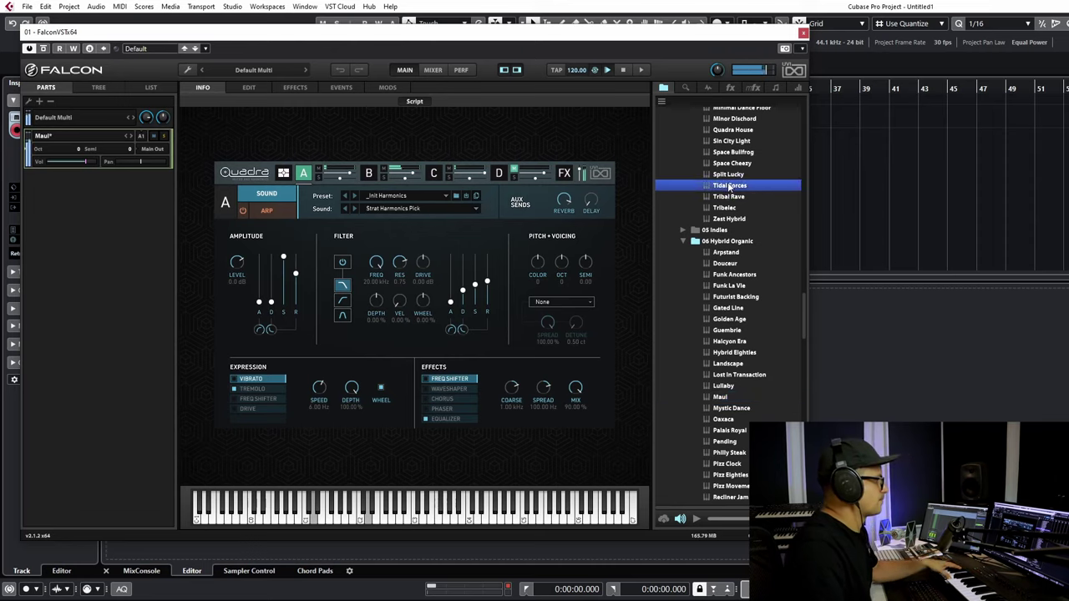
{"action": "double_click", "coordinate": [728, 186]}
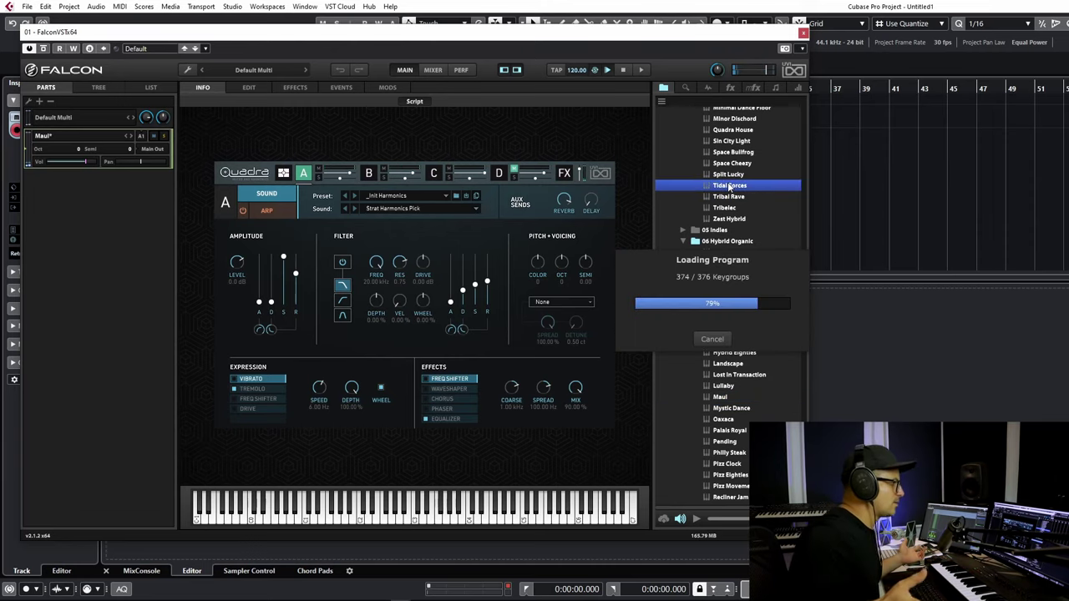